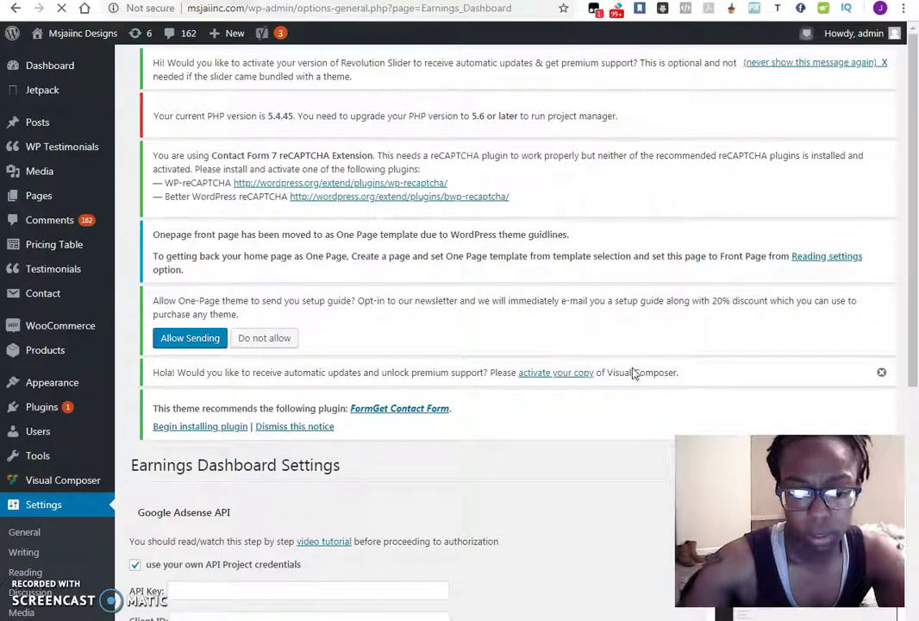
Review the Google Adsense API section of the Earnings Dashboard Settings page, including the option to use own API project credentials
scroll(607, 397, "down", 5)
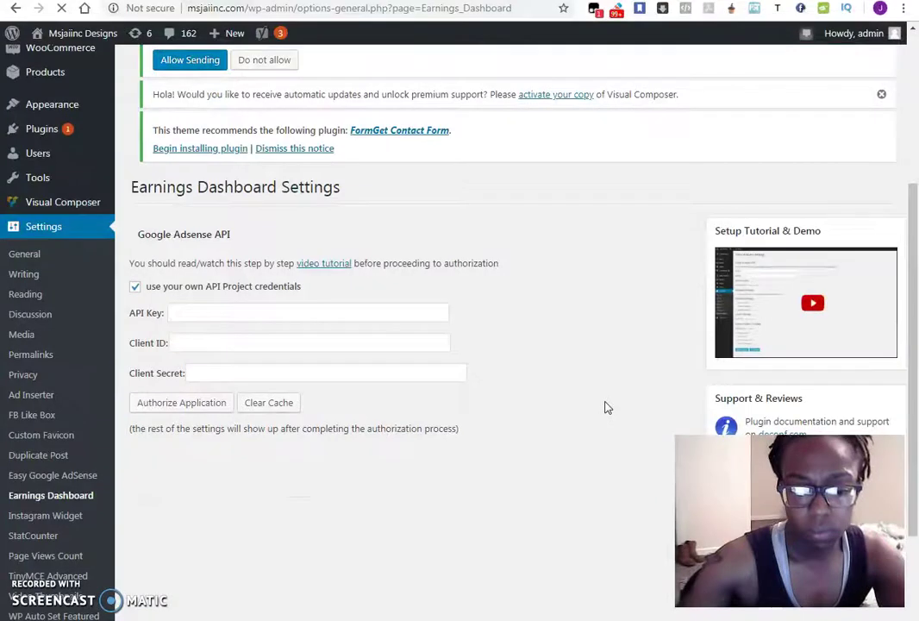
scroll(607, 408, "up", 2)
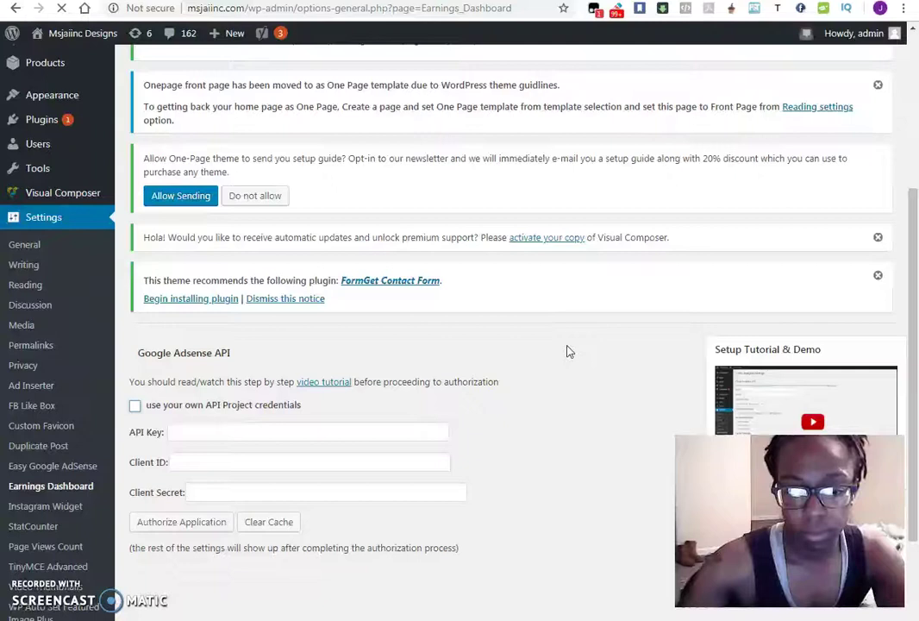
scroll(604, 349, "down", 3)
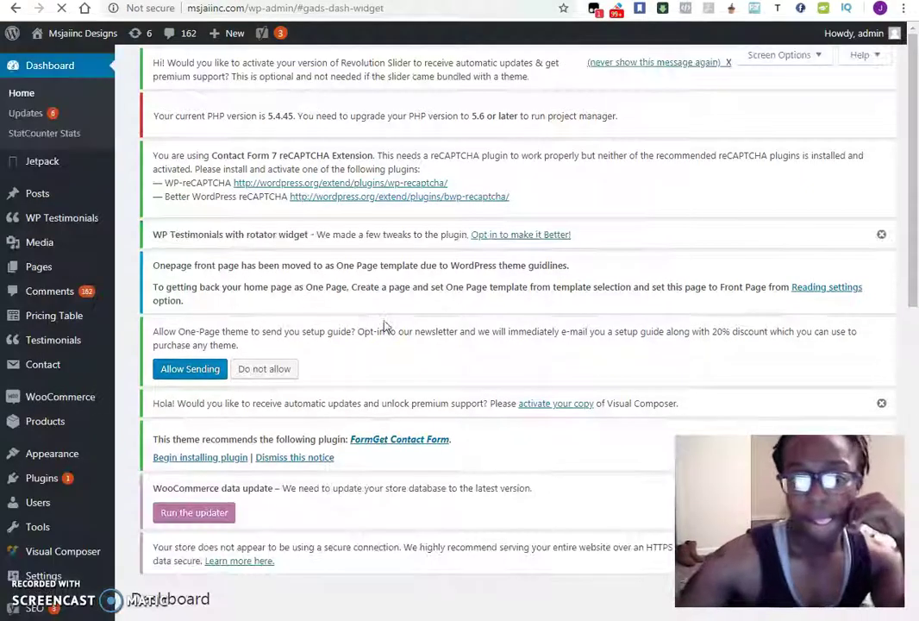
Move the Earnings Dashboard for Google Adsense widget up the dashboard's first column until it sits directly below Site Stats
scroll(612, 243, "down", 3)
scroll(606, 237, "down", 10)
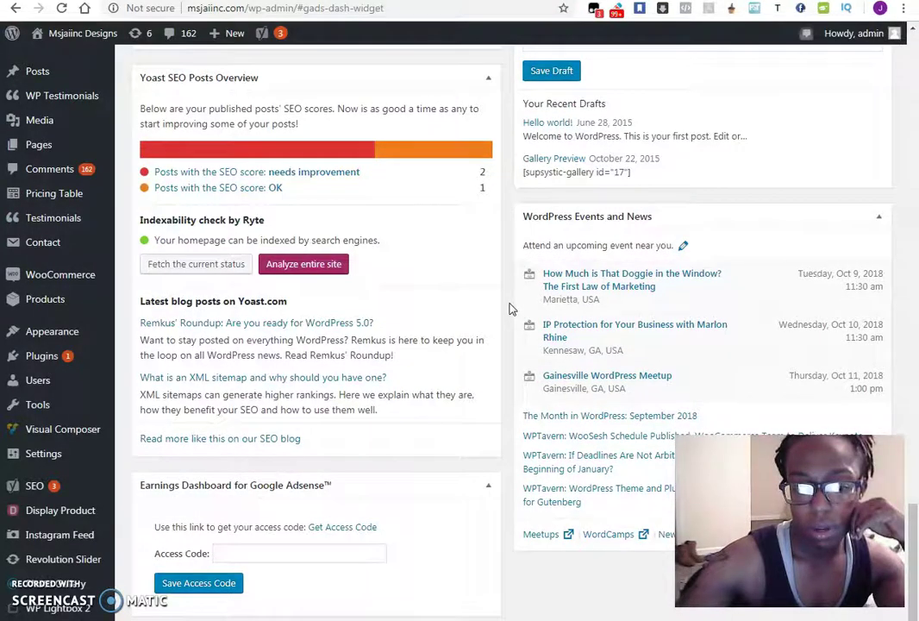
scroll(509, 309, "up", 4)
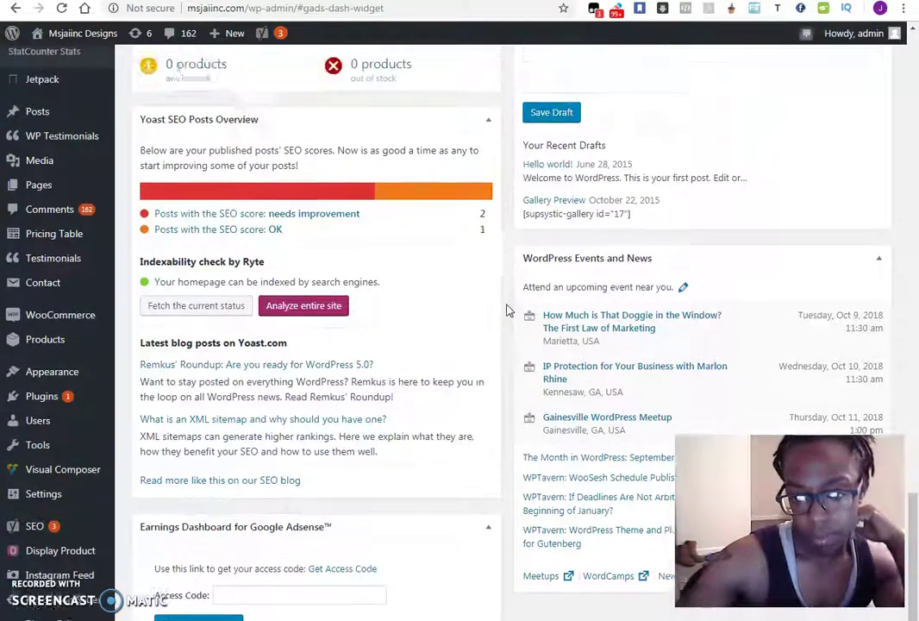
scroll(509, 309, "up", 5)
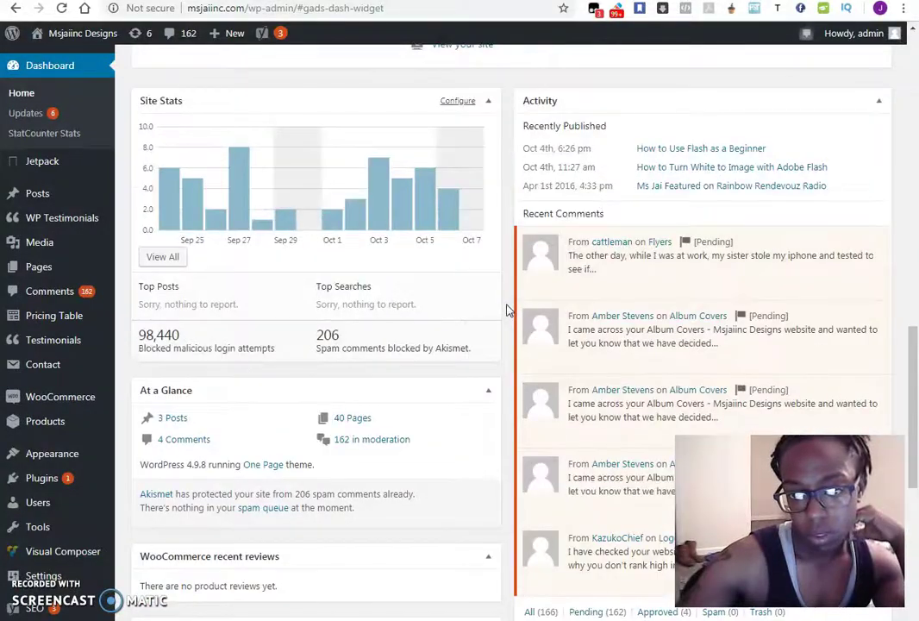
scroll(509, 311, "down", 9)
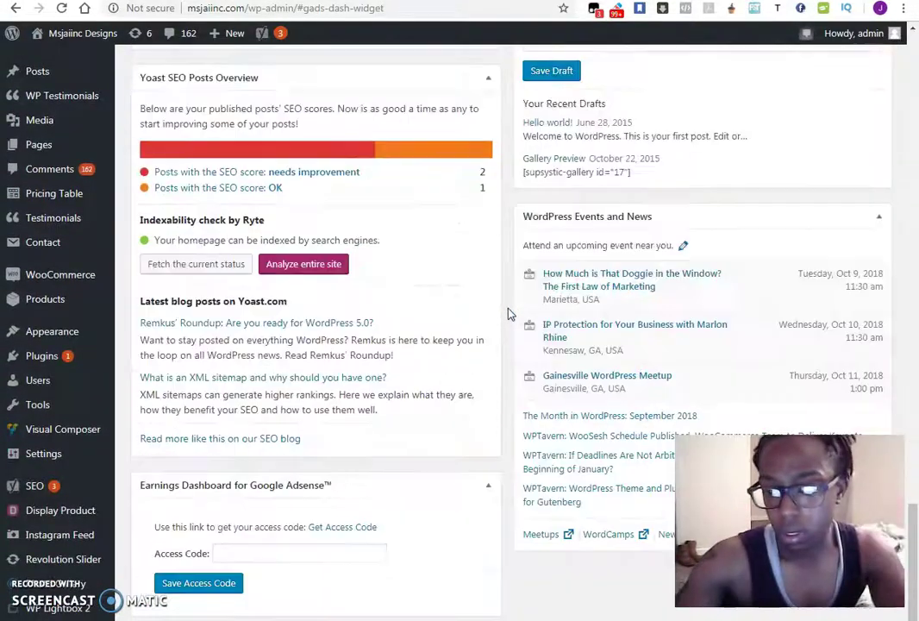
left_click_drag(395, 487, 393, 112)
scroll(503, 263, "up", 5)
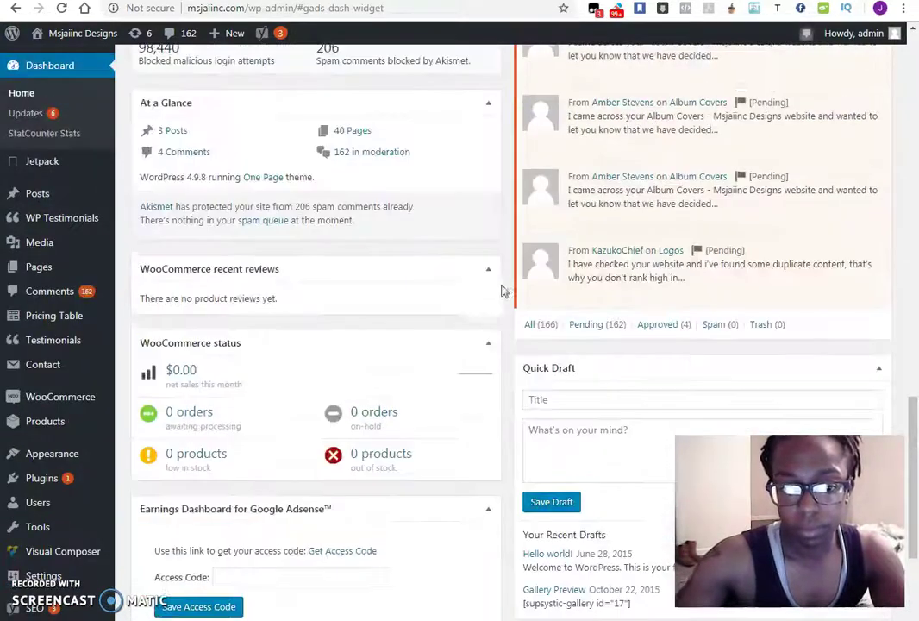
left_click_drag(352, 504, 360, 129)
scroll(440, 345, "up", 2)
Move the At a Glance widget to the second dashboard column, above the Activity widget
left_click_drag(408, 415, 796, 118)
scroll(796, 118, "up", 3)
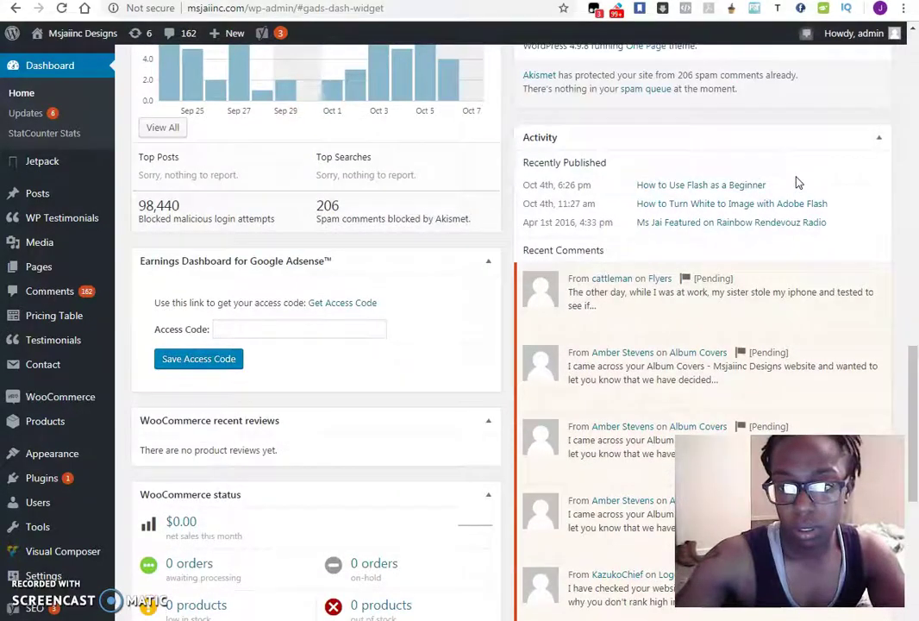
scroll(605, 152, "up", 1)
Request an access code from the Earnings Dashboard widget's link in a separate window, choosing the first Google account and allowing AdSense data access
scroll(606, 258, "down", 3)
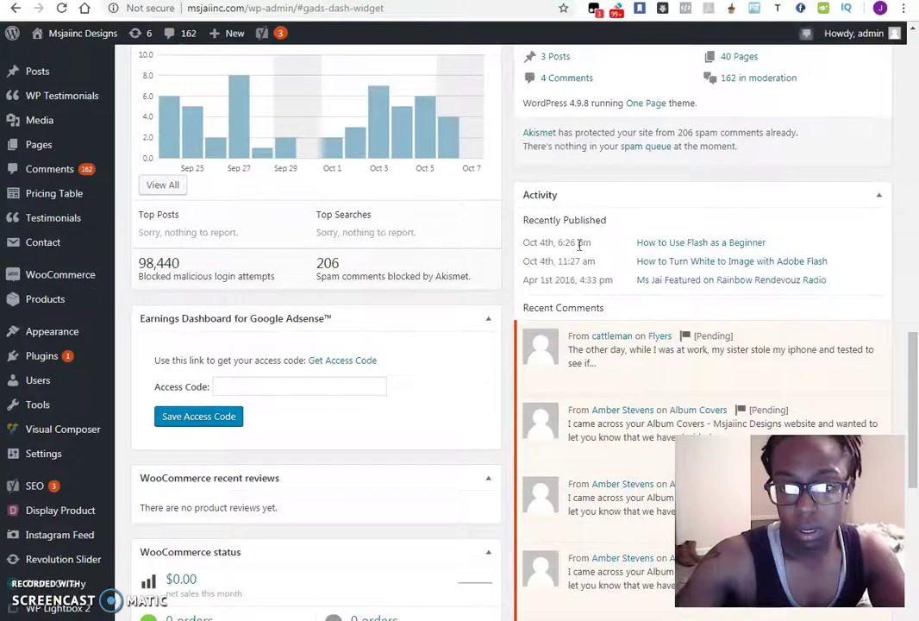
scroll(518, 250, "down", 1)
scroll(479, 260, "down", 1)
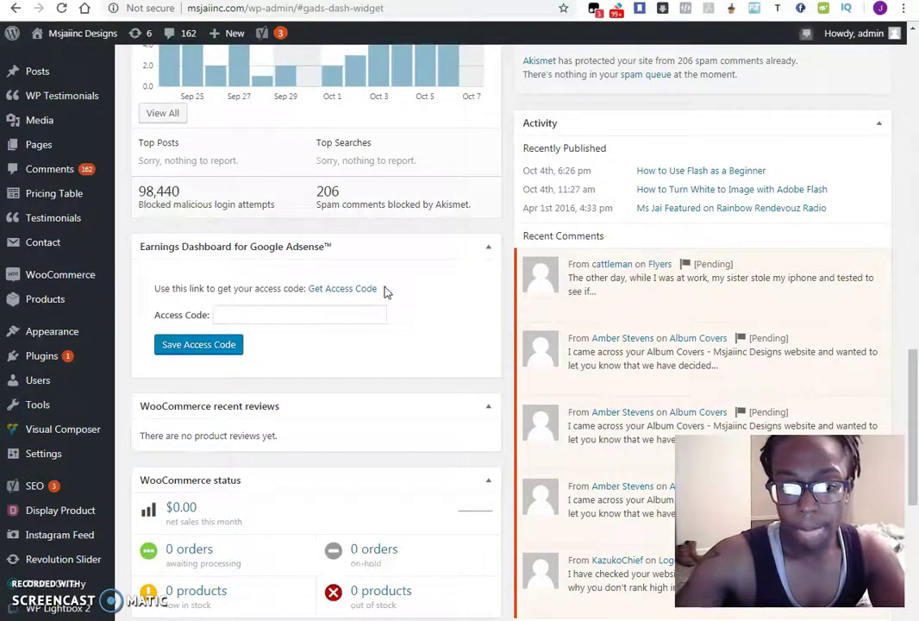
left_click(357, 291)
right_click(357, 292)
left_click(380, 259)
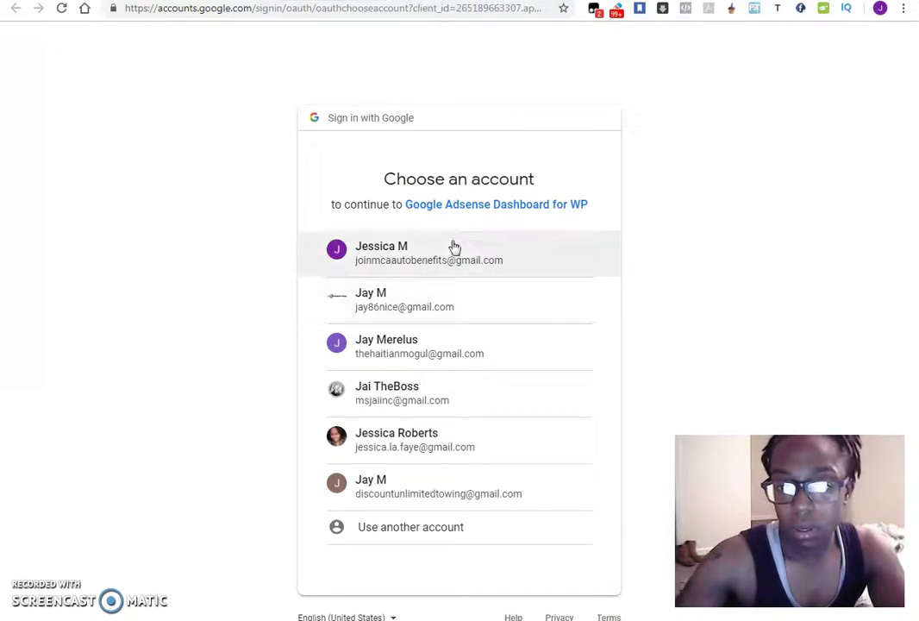
left_click(390, 262)
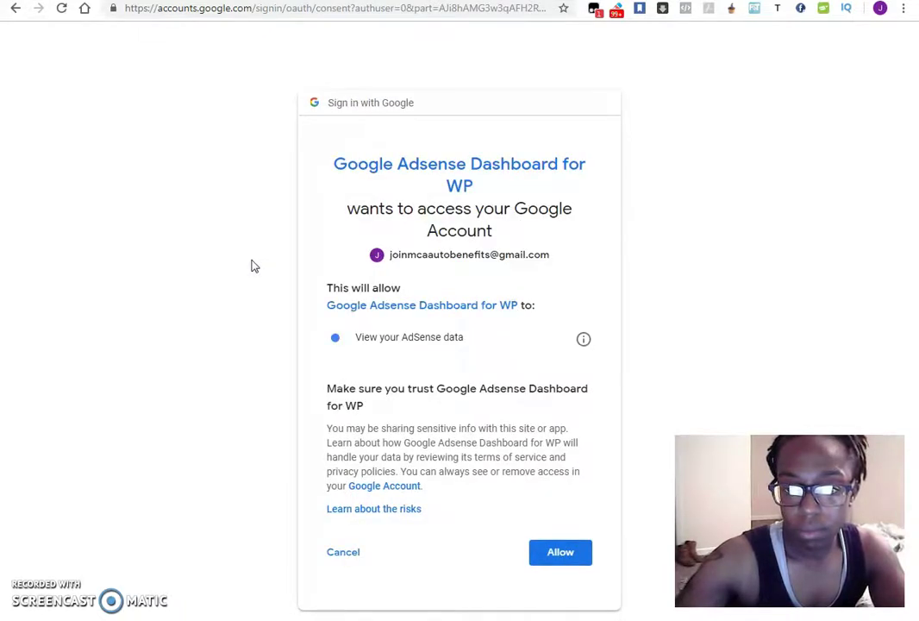
left_click(562, 558)
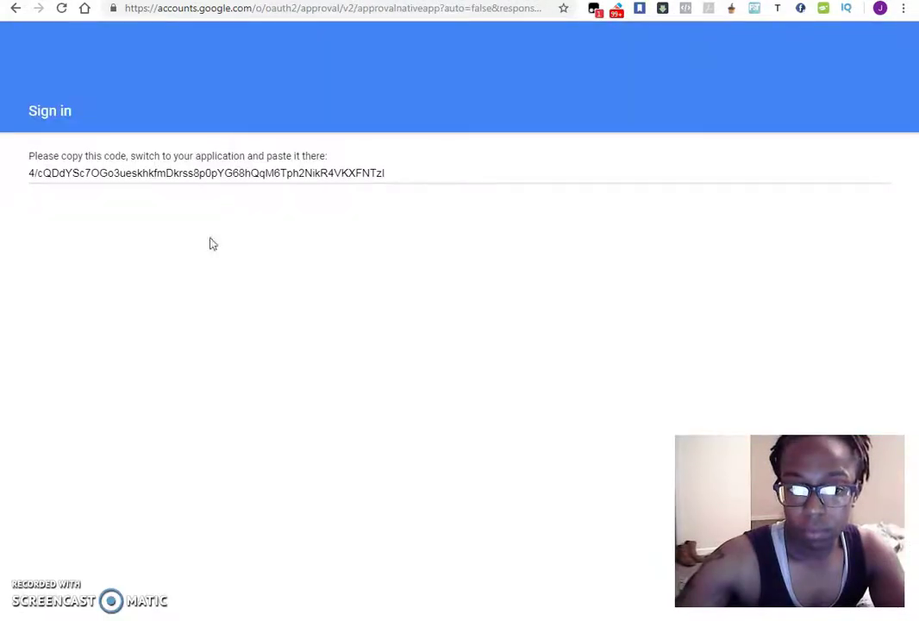
Copy the generated Google access code, paste it into the Earnings Dashboard widget's Access Code field and save it
left_click(223, 173)
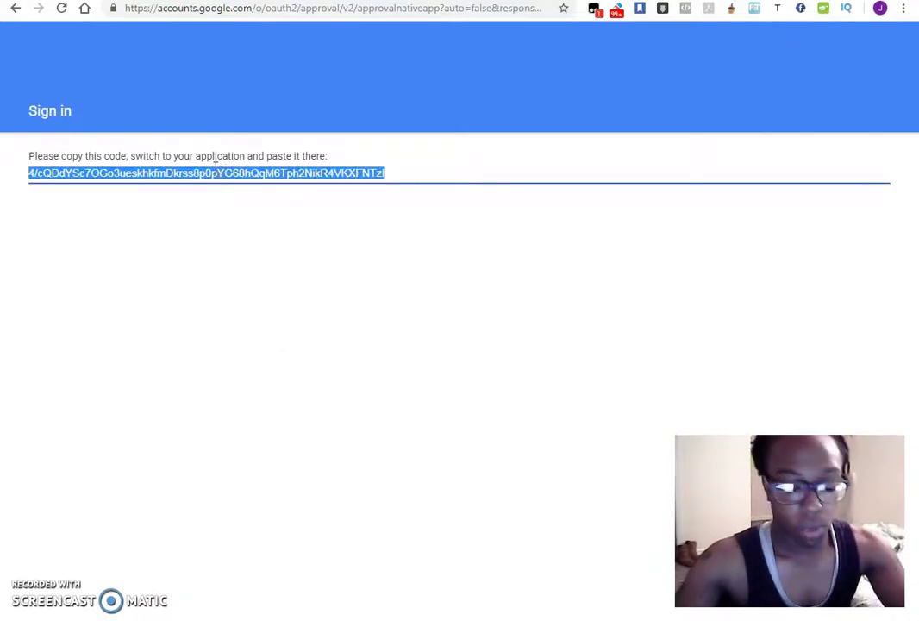
key("alt+Tab")
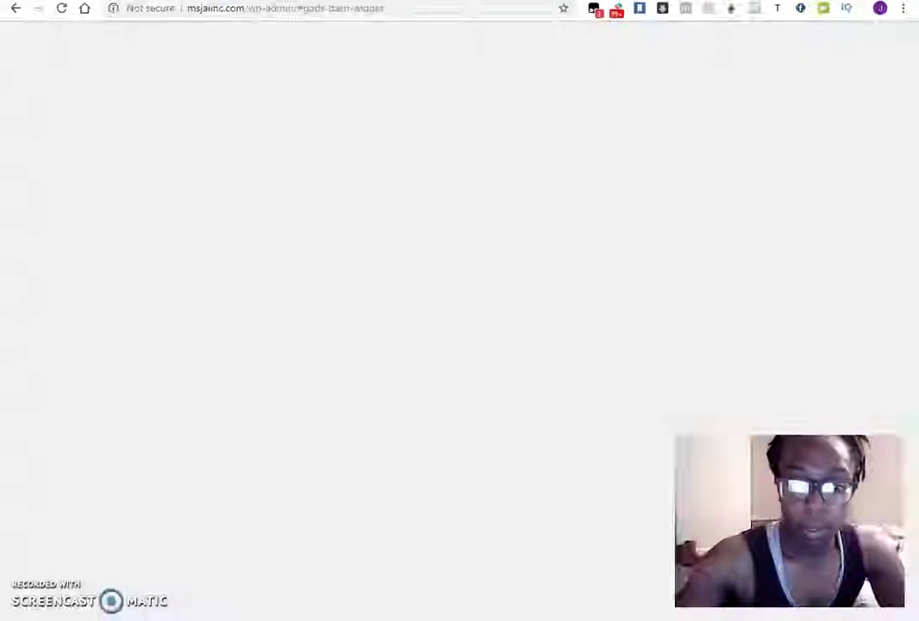
left_click(257, 315)
key("ctrl+v")
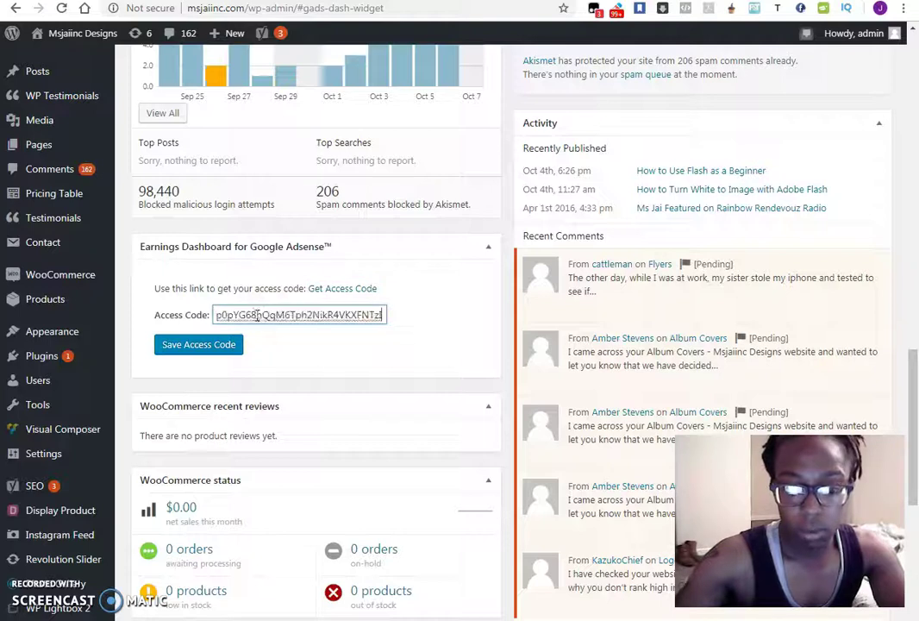
left_click(217, 346)
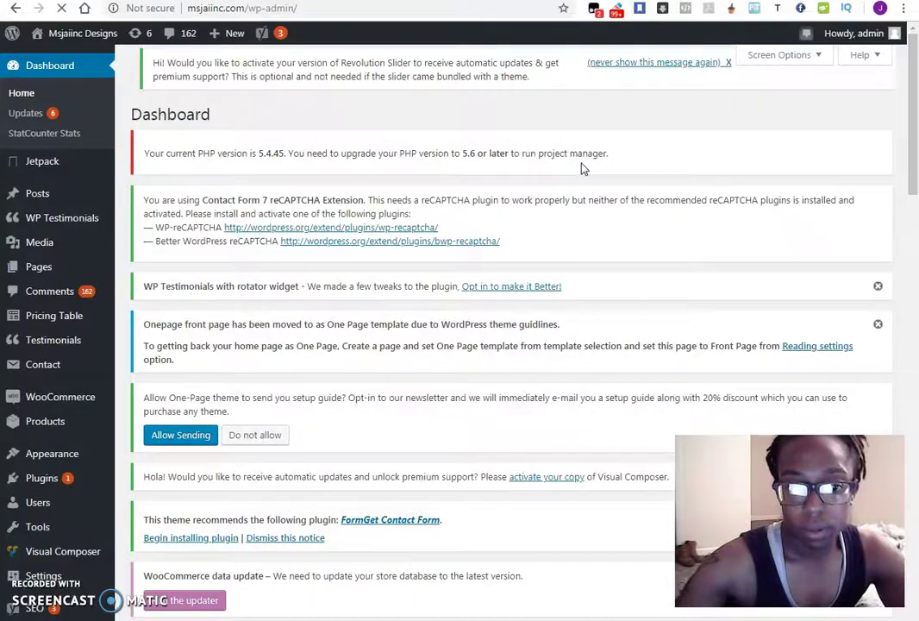
Examine the reloaded dashboard, especially the Earnings Dashboard for Google Adsense chart, its date ranges and earnings figures
scroll(604, 174, "down", 6)
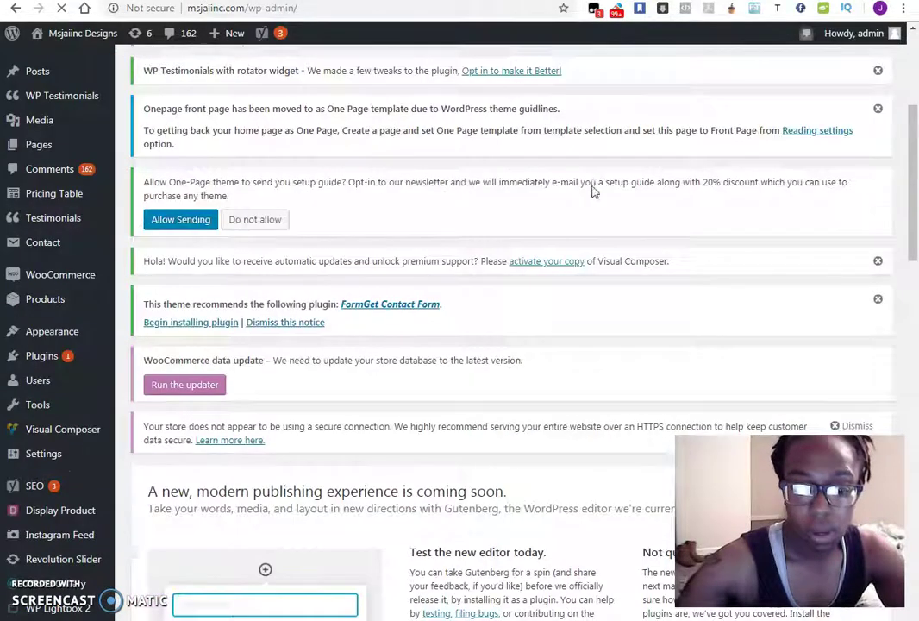
scroll(610, 195, "down", 8)
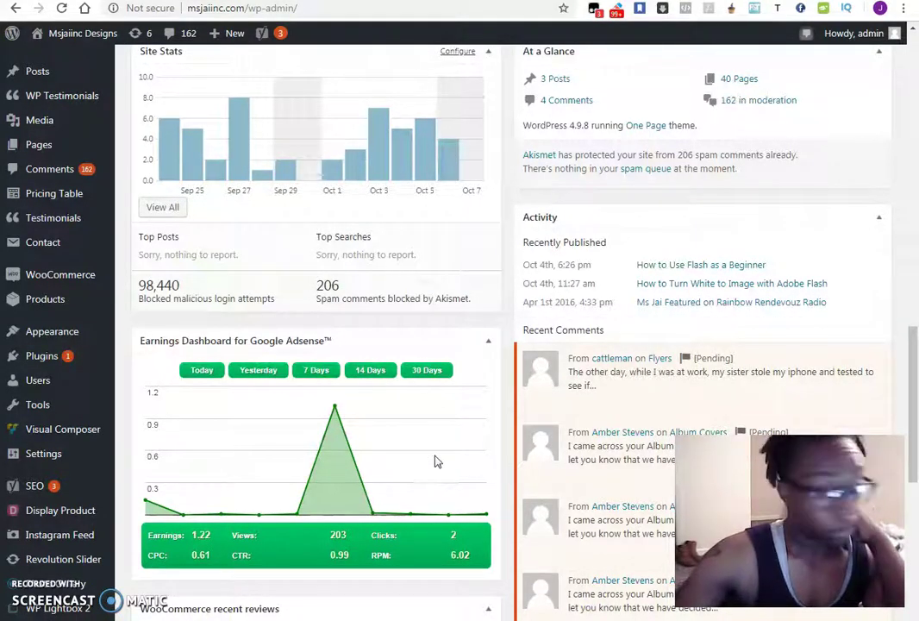
scroll(498, 375, "down", 3)
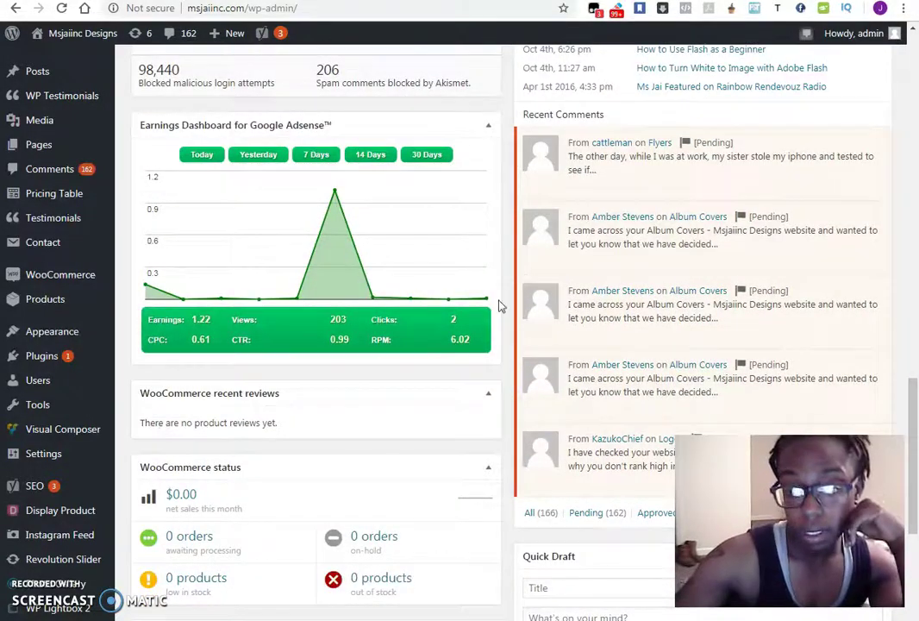
scroll(503, 303, "down", 7)
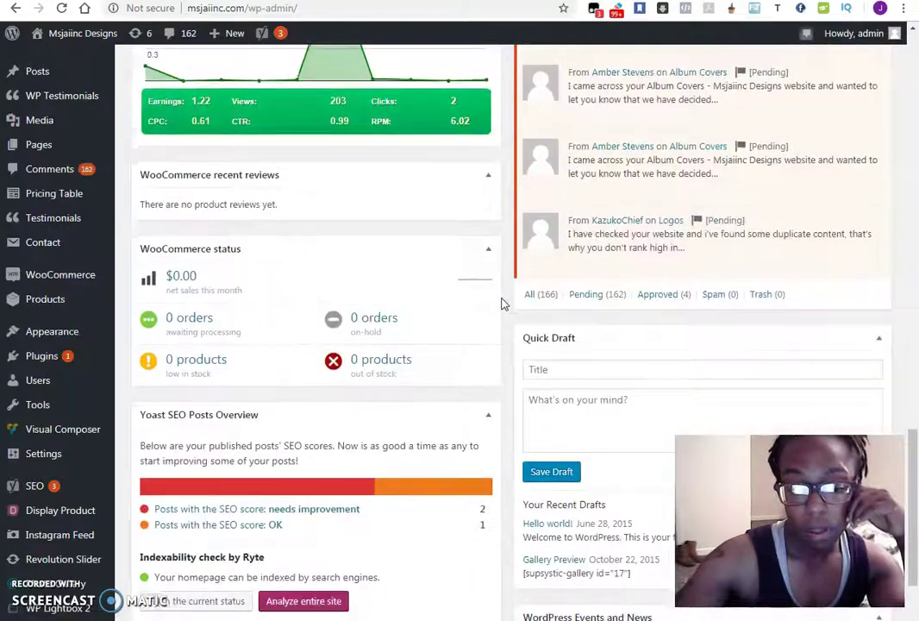
scroll(503, 304, "up", 6)
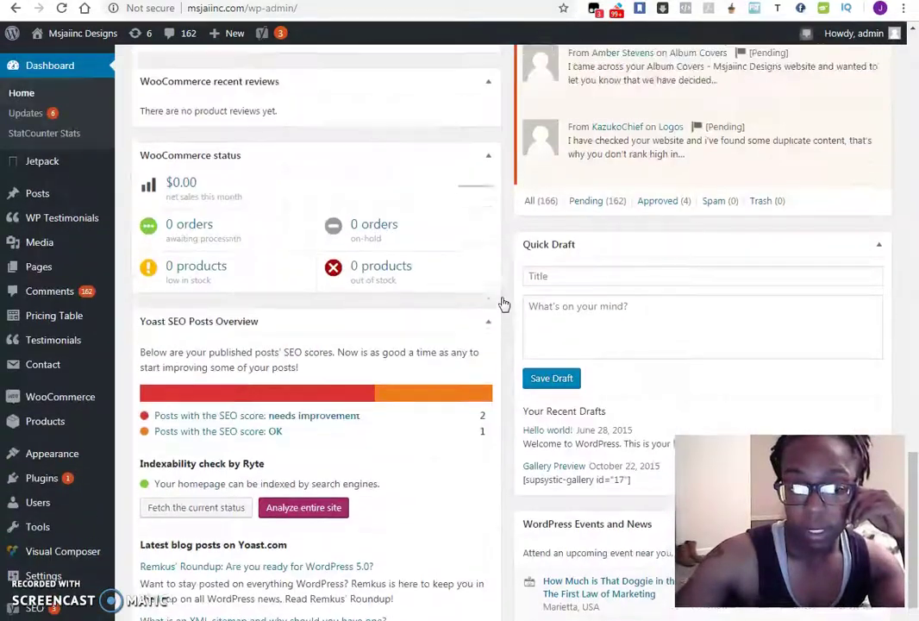
scroll(504, 304, "up", 2)
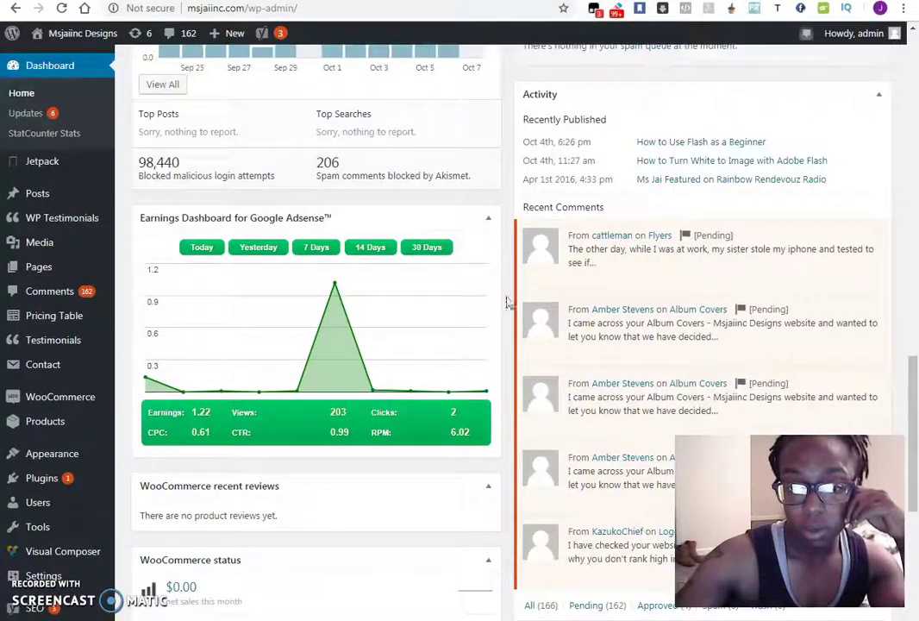
scroll(507, 304, "up", 3)
scroll(507, 304, "down", 3)
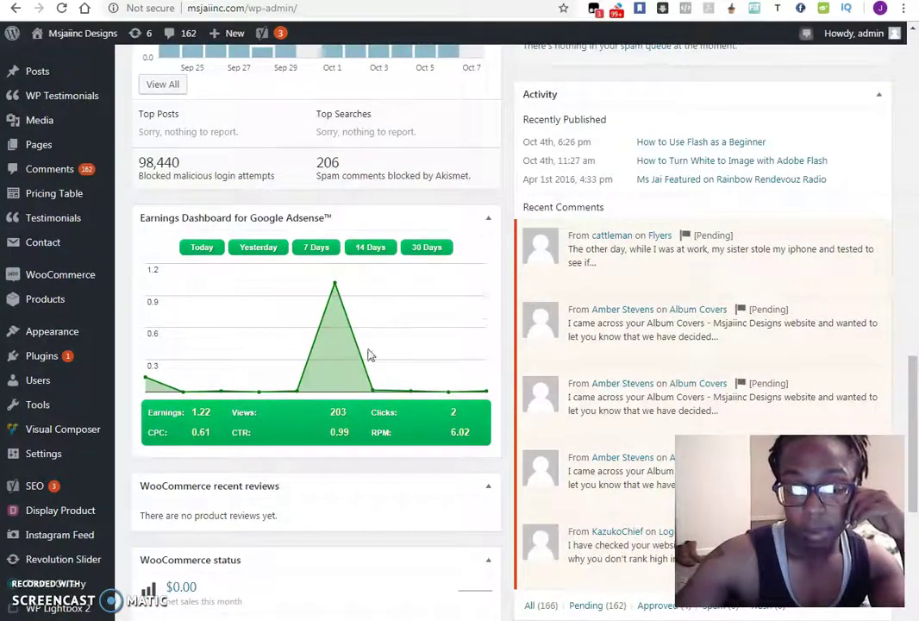
mouse_move(336, 287)
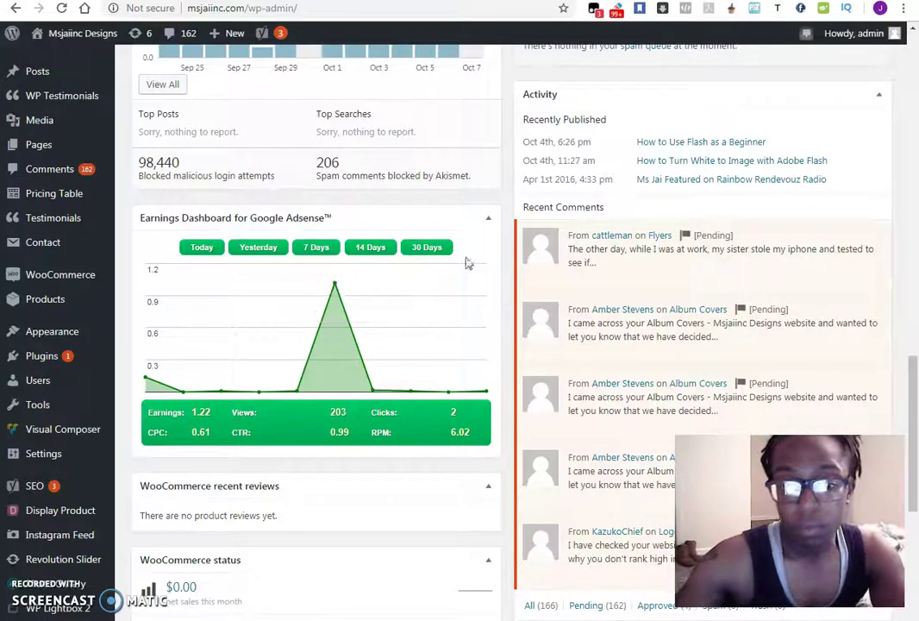
scroll(494, 201, "up", 4)
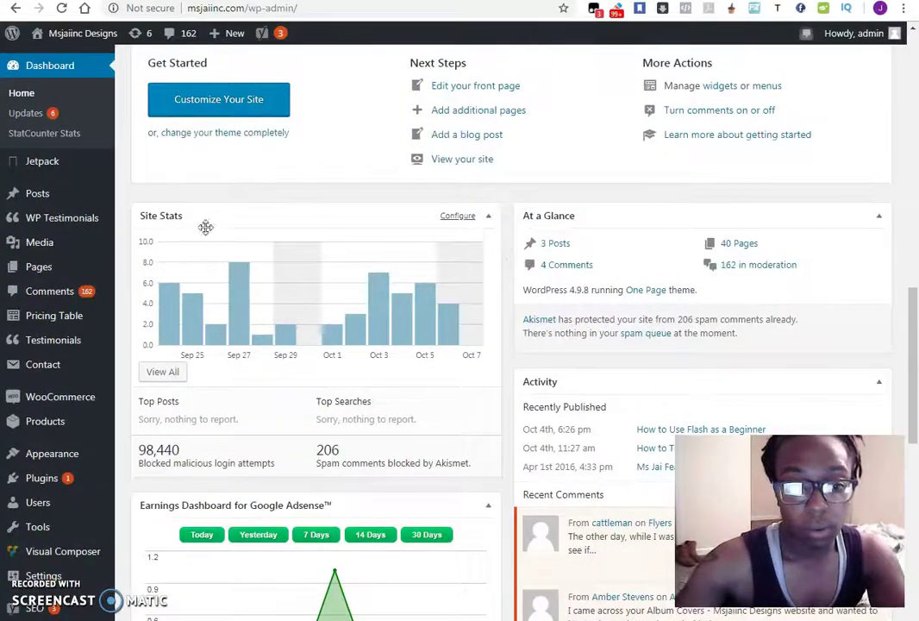
scroll(399, 268, "up", 2)
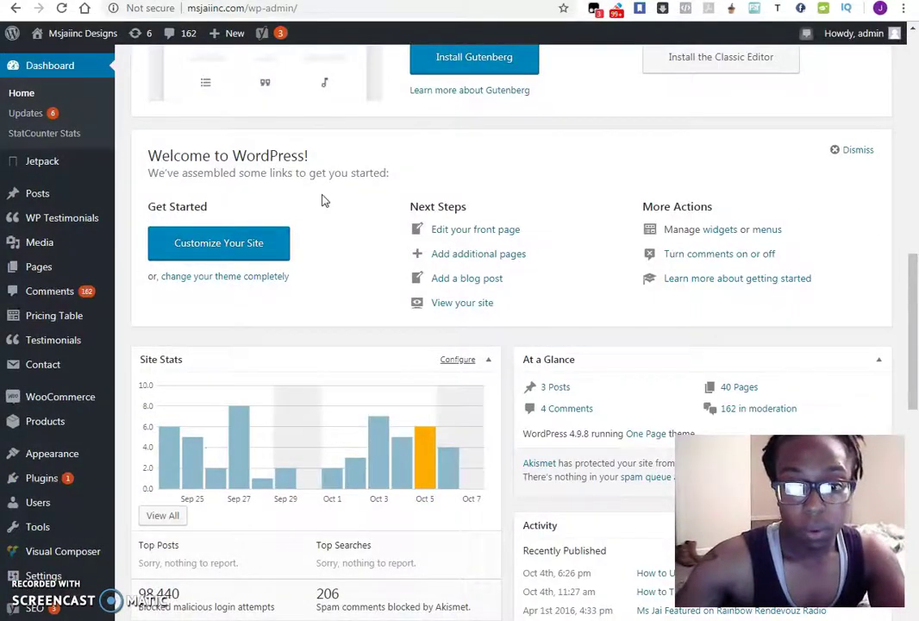
key("alt+Tab")
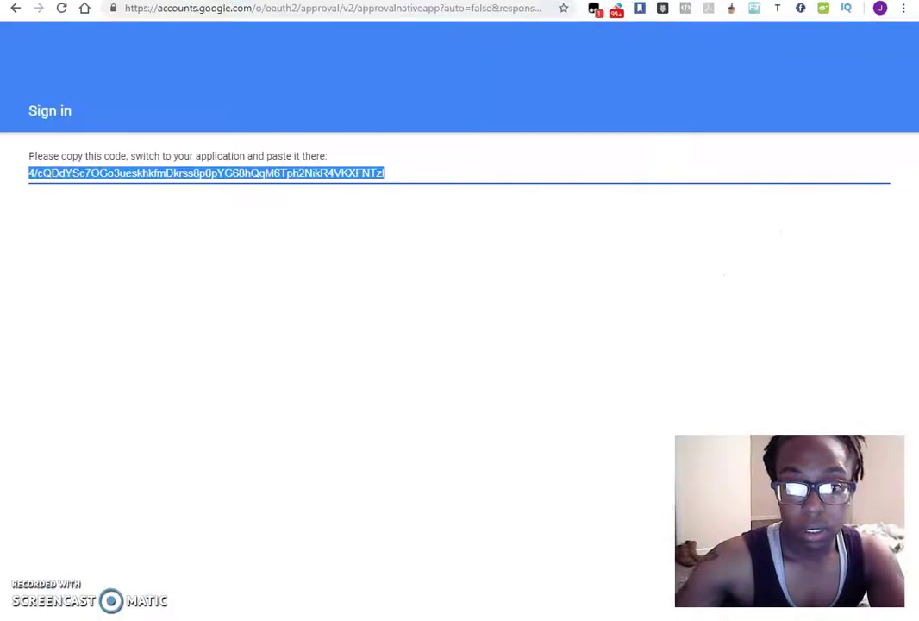
key("alt+Tab")
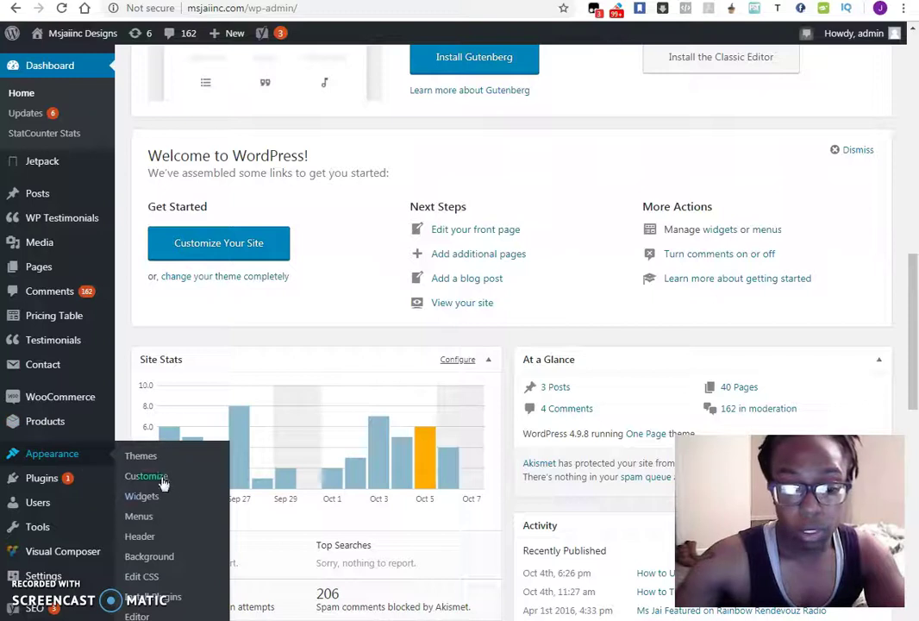
Open the Ad Inserter plugin's settings page and bring up the code editor of Block 1
scroll(493, 390, "down", 5)
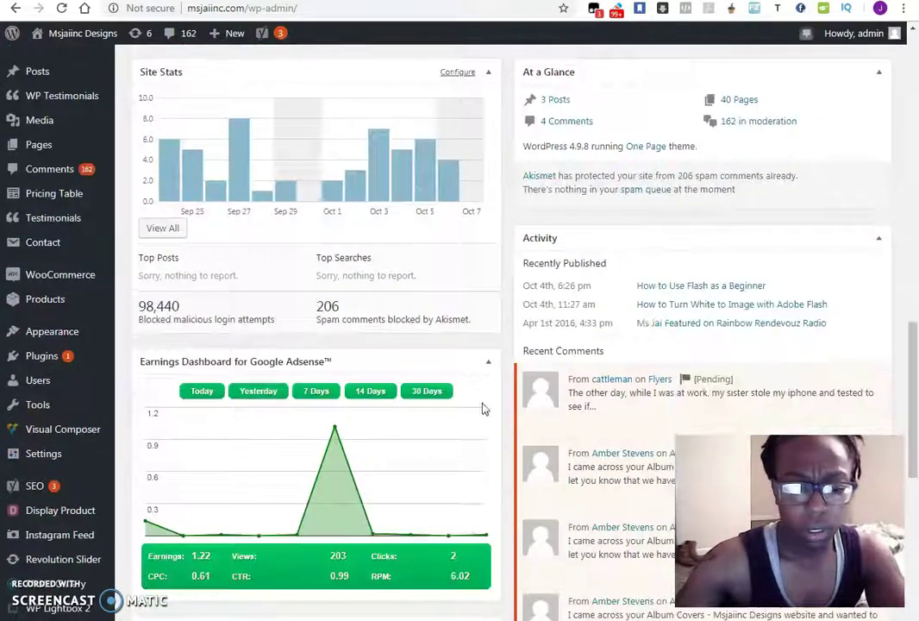
mouse_move(30, 375)
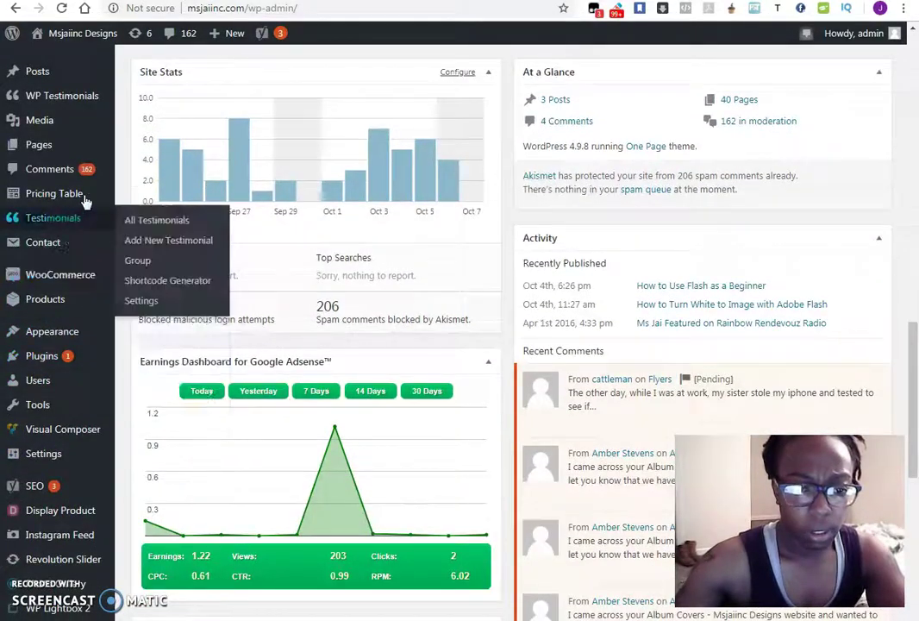
scroll(82, 453, "down", 1)
mouse_move(77, 459)
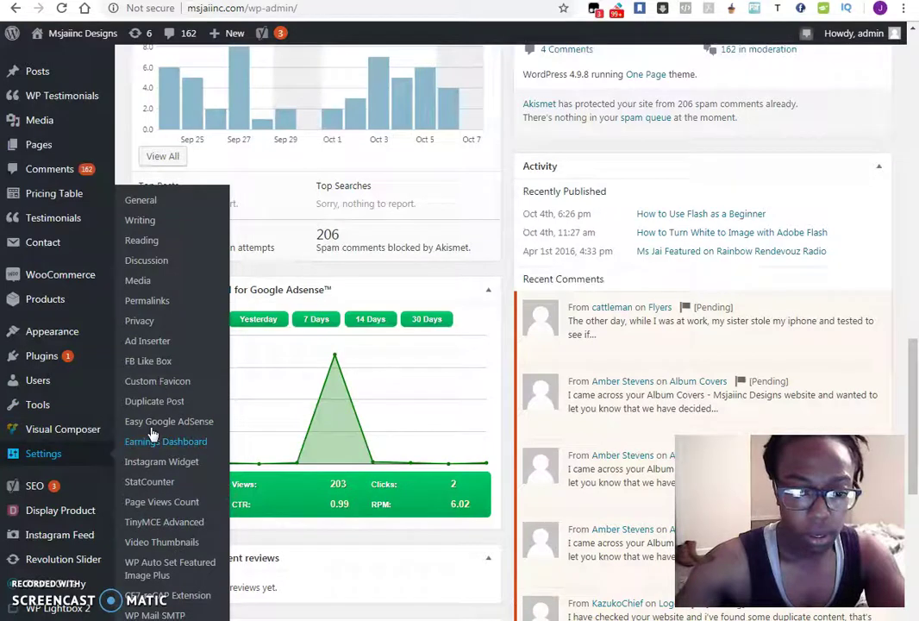
left_click(153, 341)
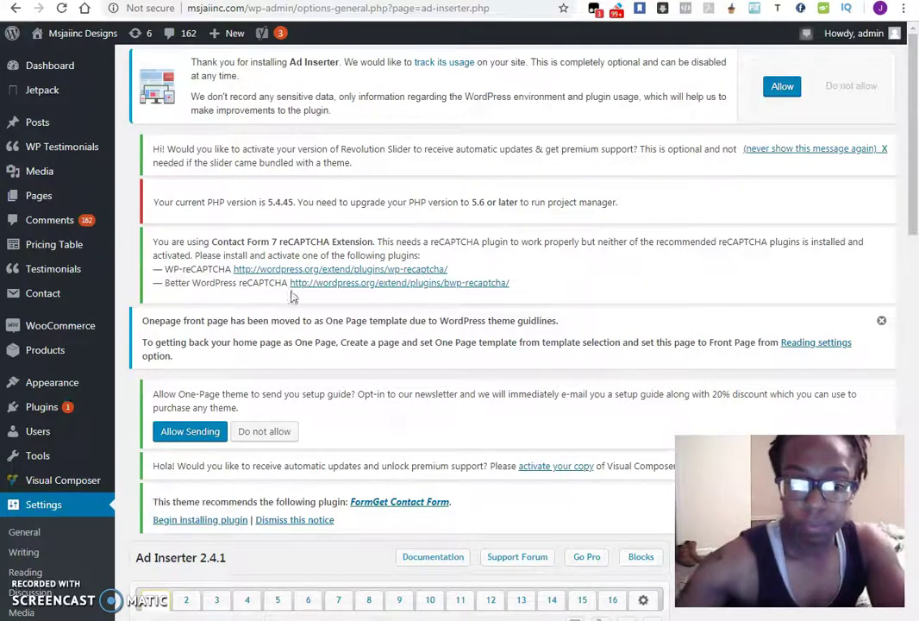
scroll(635, 235, "down", 5)
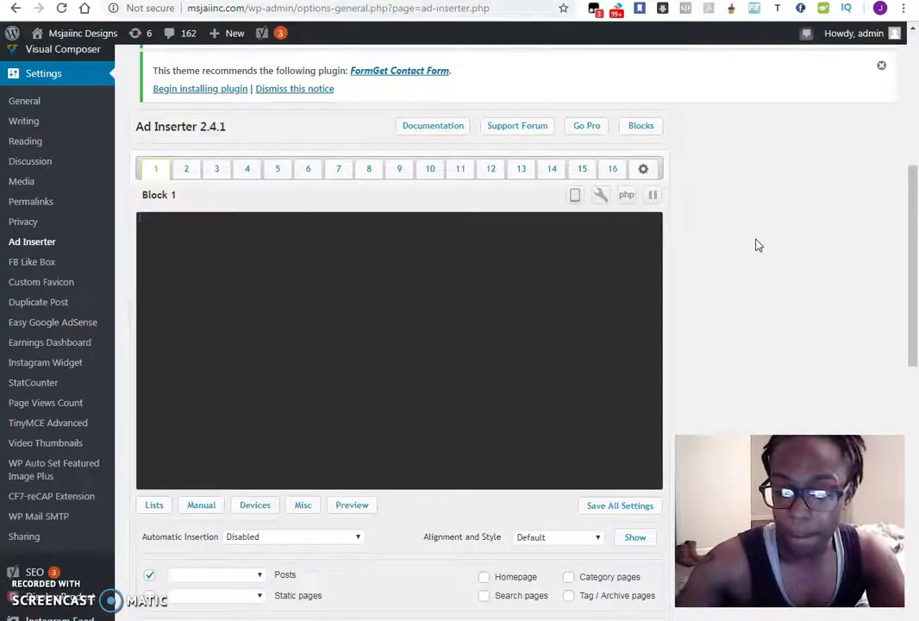
Examine Block 1's code editor and insertion settings, including the individual exception options for Posts
scroll(733, 214, "down", 3)
scroll(710, 231, "up", 2)
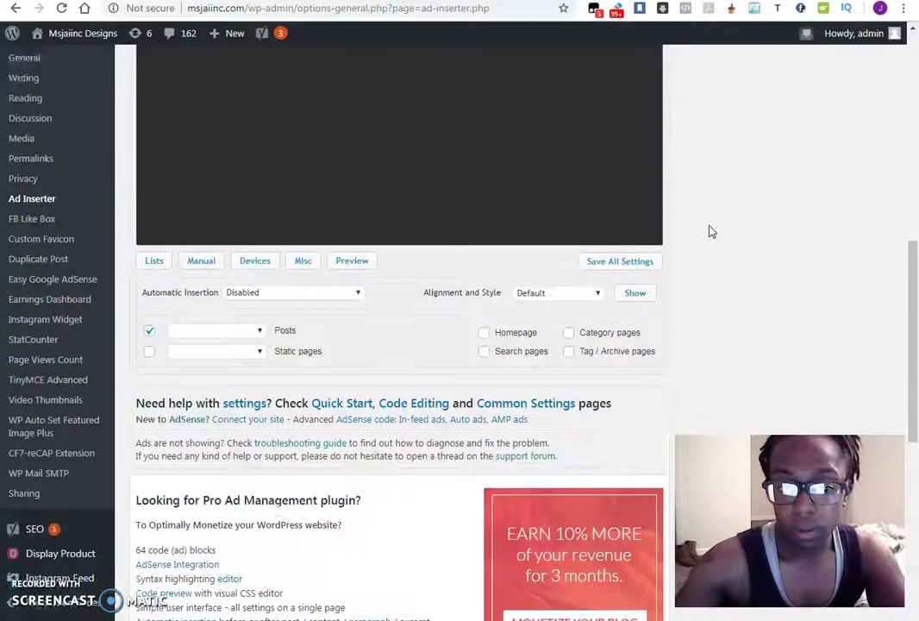
scroll(713, 238, "up", 2)
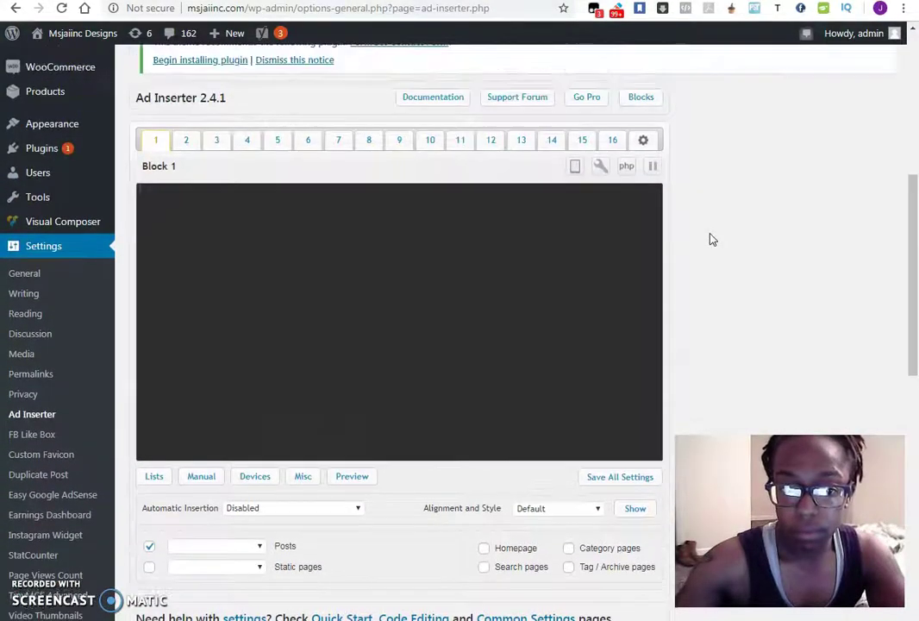
scroll(712, 239, "down", 3)
scroll(713, 241, "down", 1)
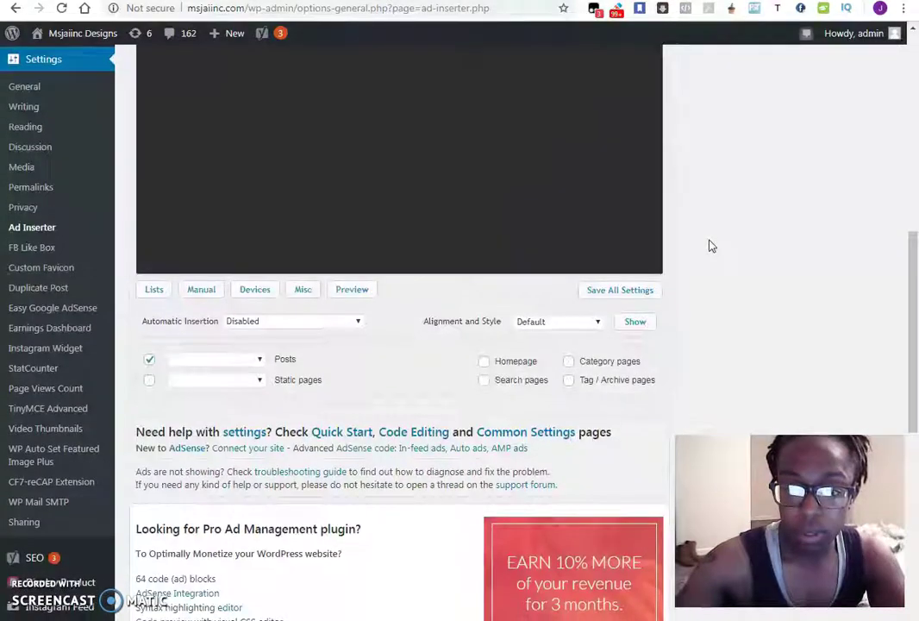
scroll(712, 244, "up", 1)
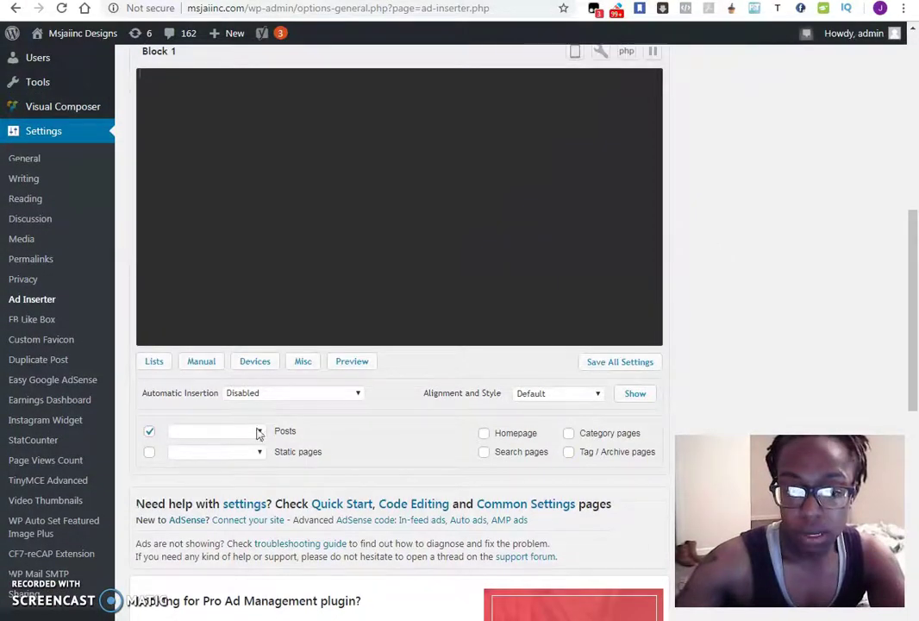
left_click(259, 433)
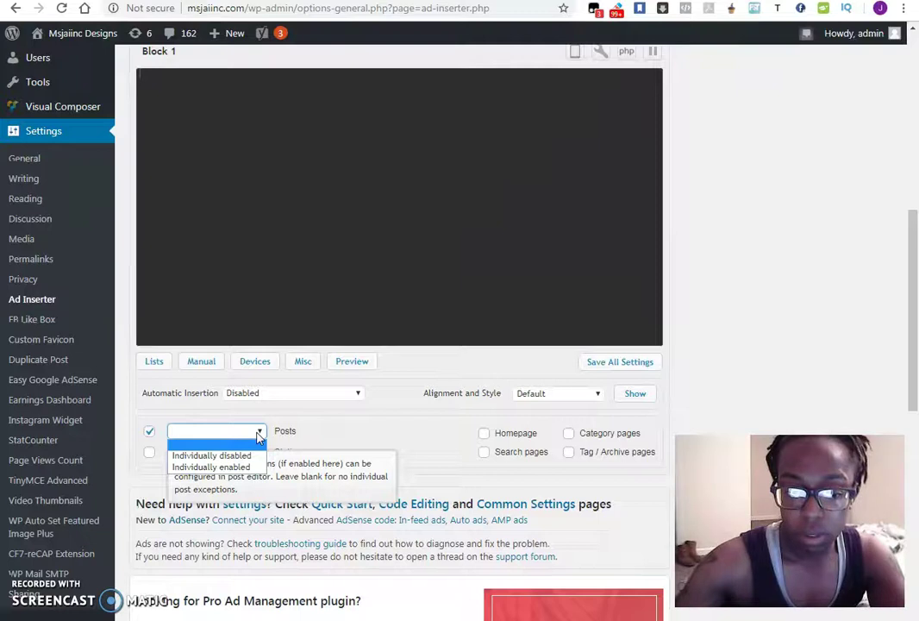
left_click(259, 436)
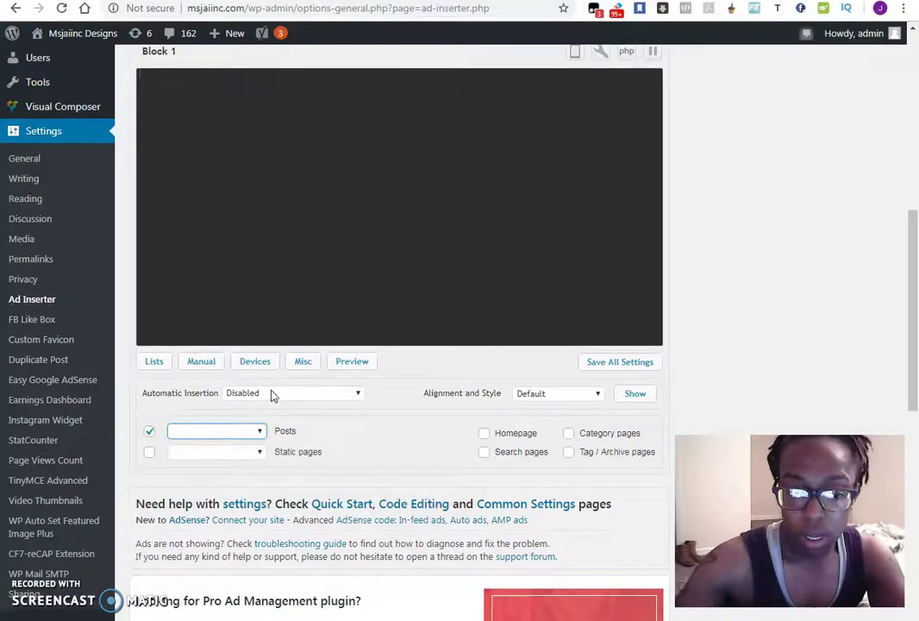
Set Block 1's Automatic Insertion to After Post and save all Ad Inserter settings
left_click(273, 394)
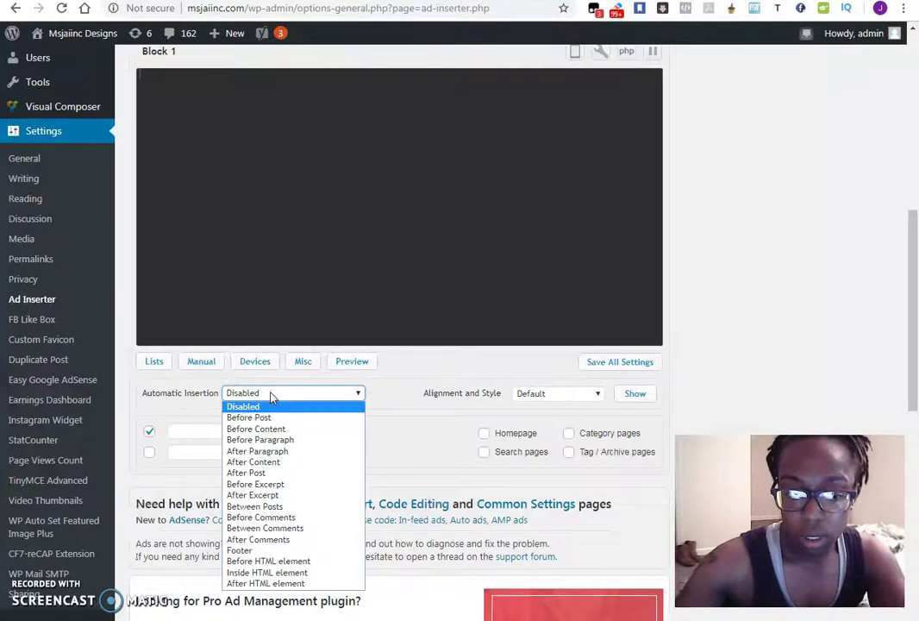
left_click(293, 474)
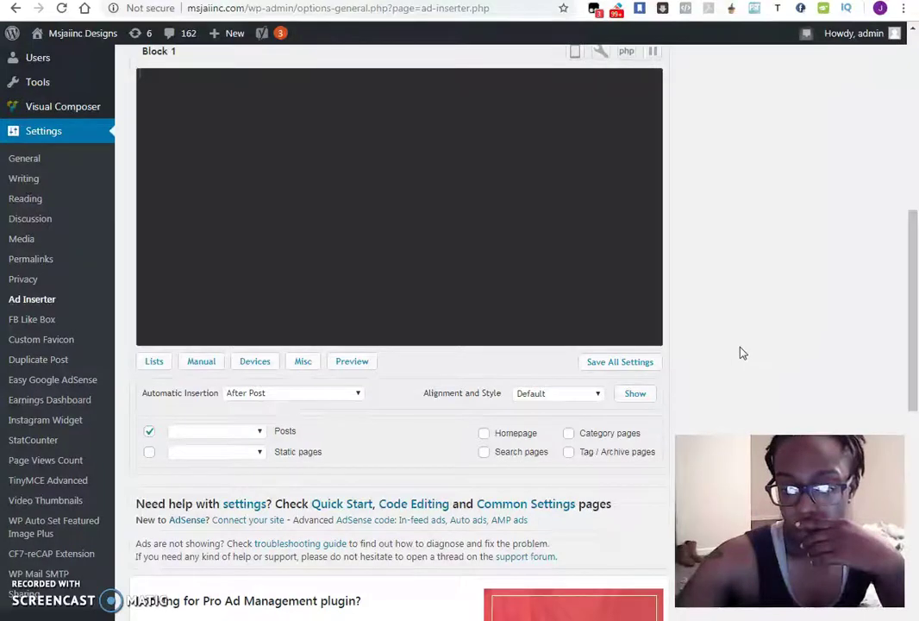
scroll(739, 354, "up", 2)
scroll(739, 355, "down", 5)
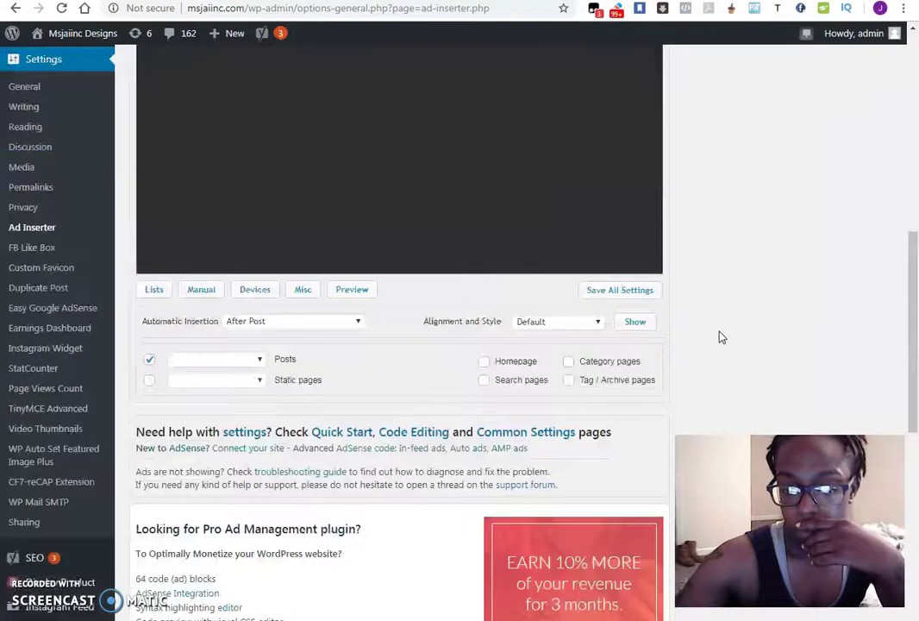
scroll(722, 337, "up", 5)
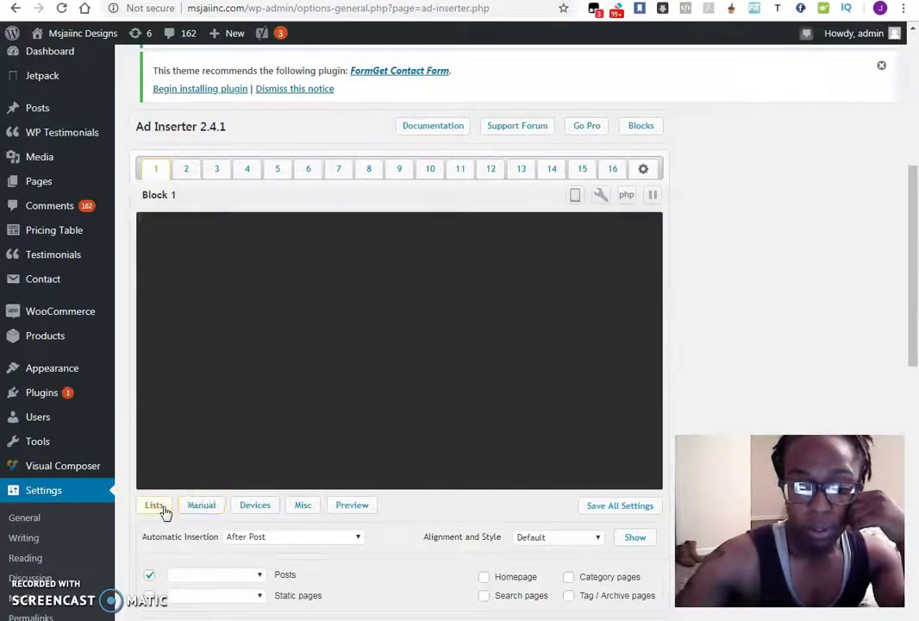
left_click(631, 515)
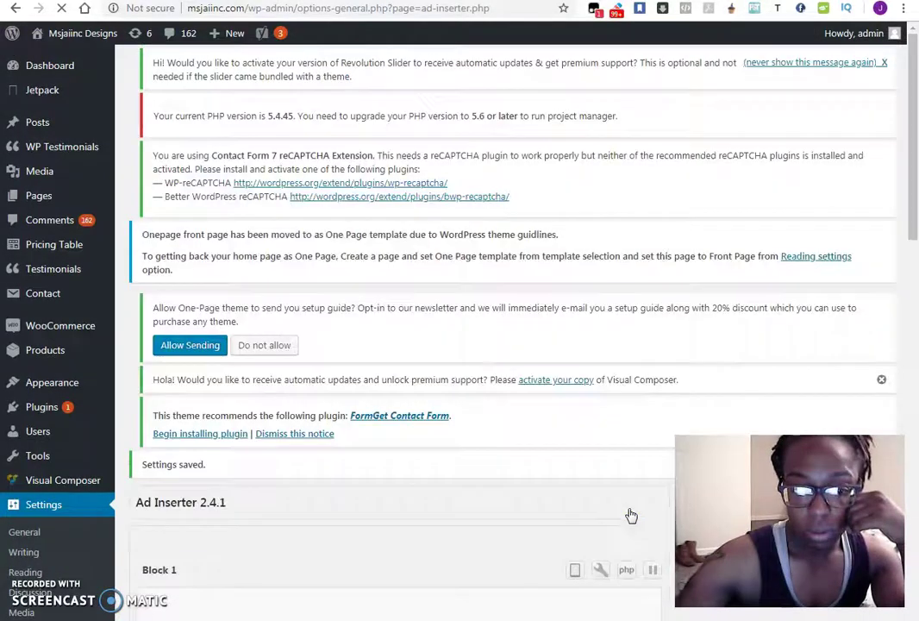
Look through ad Blocks 1, 2 and 3 on the reloaded Ad Inserter page, ending on Block 1
scroll(695, 230, "down", 2)
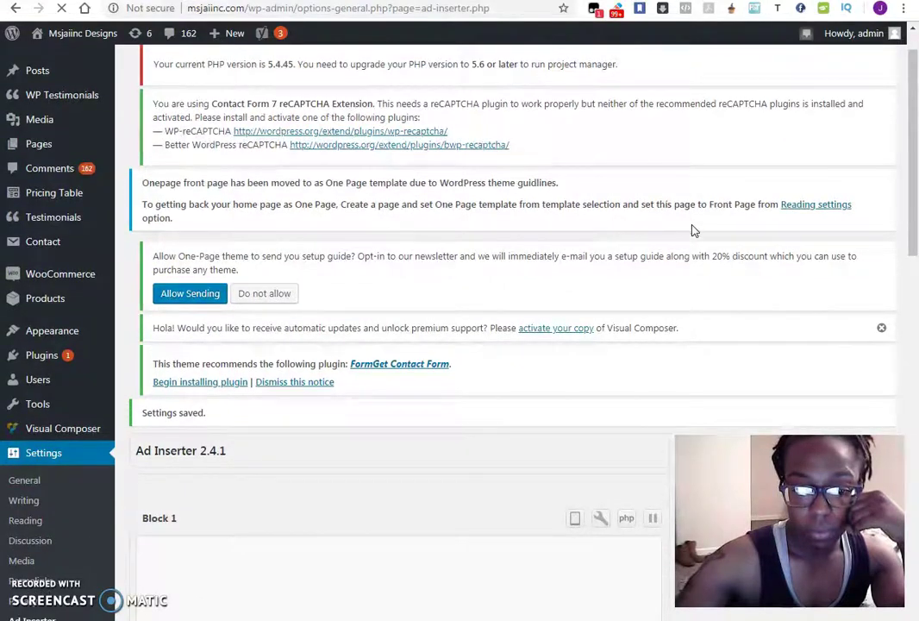
scroll(694, 231, "down", 3)
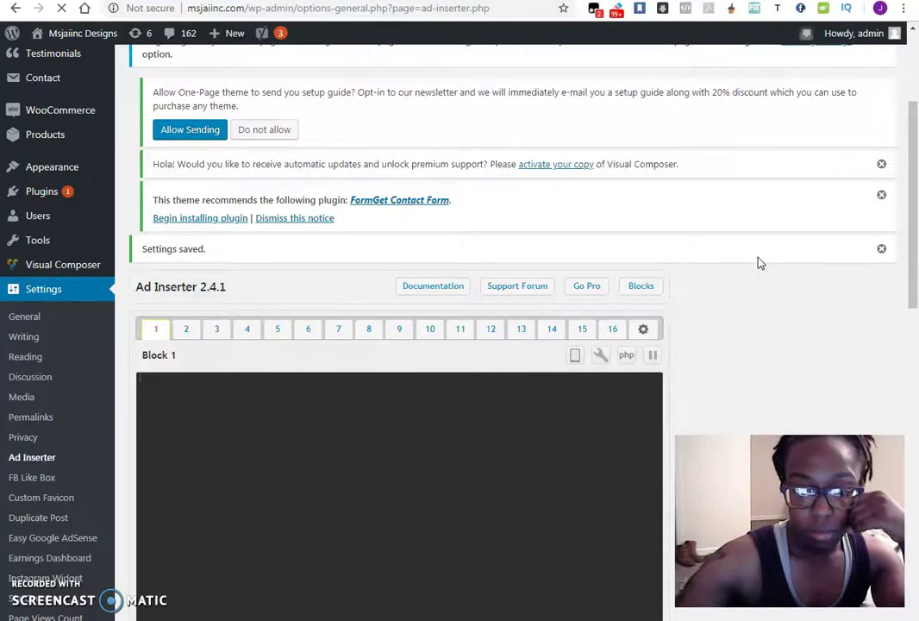
scroll(760, 263, "down", 6)
scroll(746, 282, "up", 1)
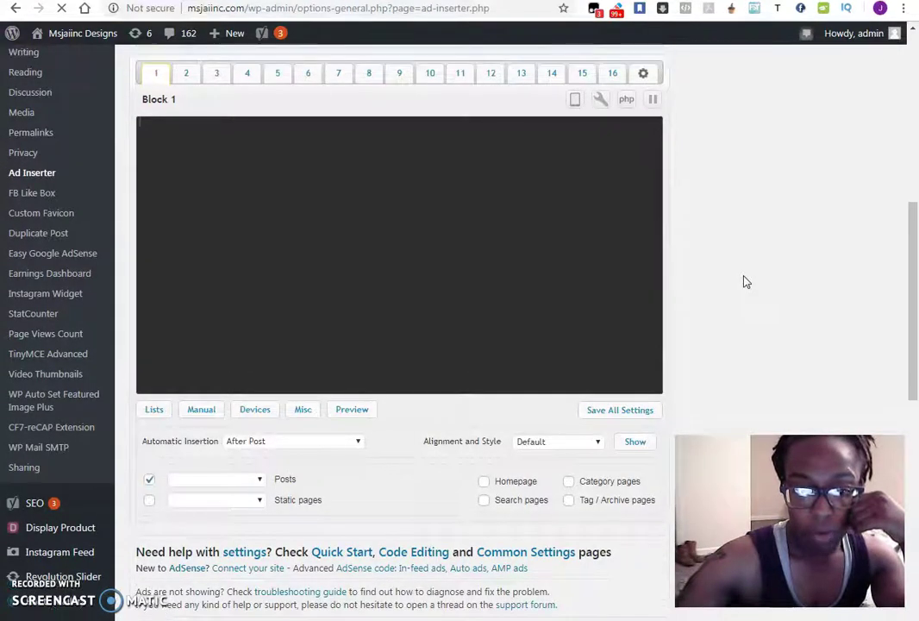
scroll(745, 283, "up", 1)
left_click(192, 131)
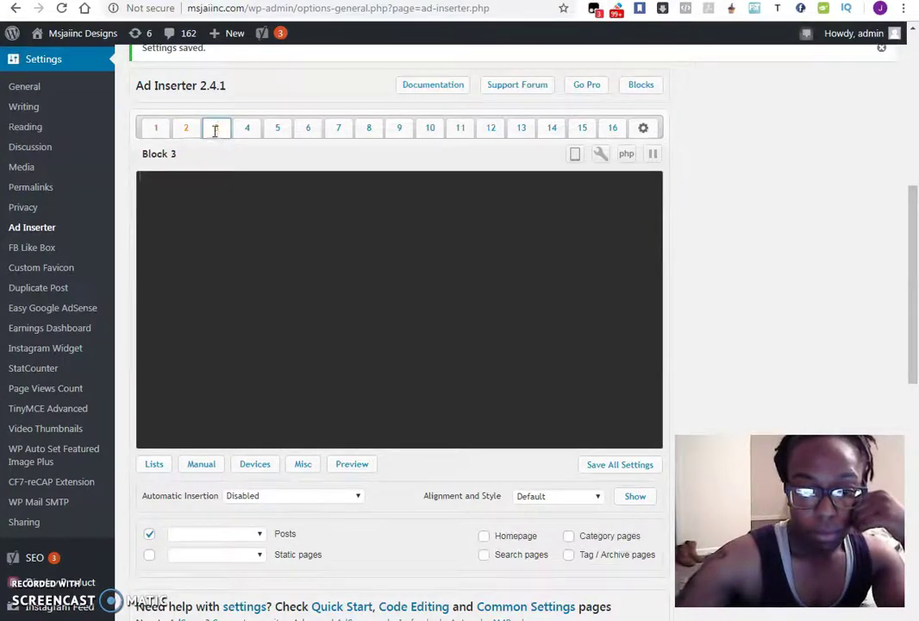
left_click(160, 131)
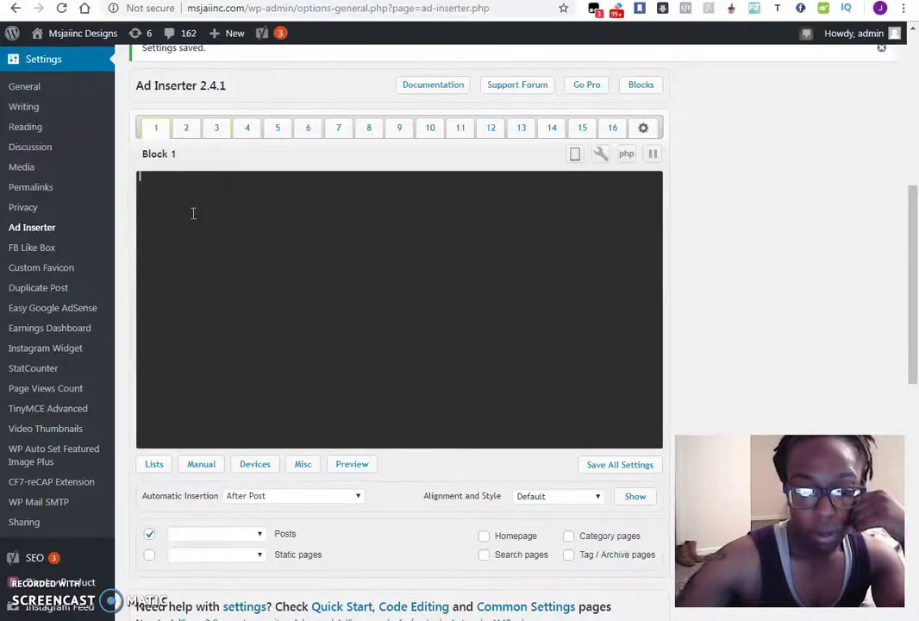
left_click(188, 129)
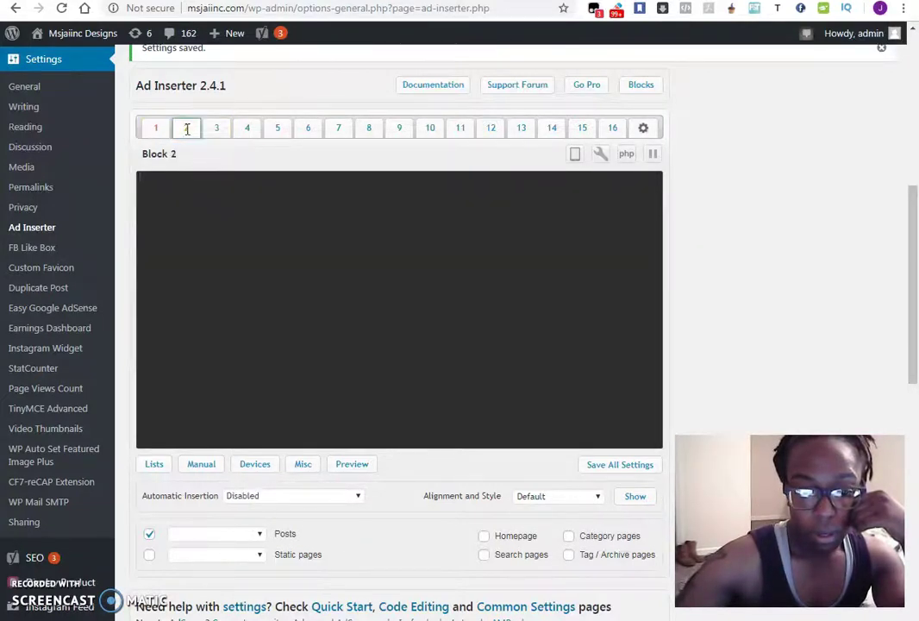
left_click(158, 129)
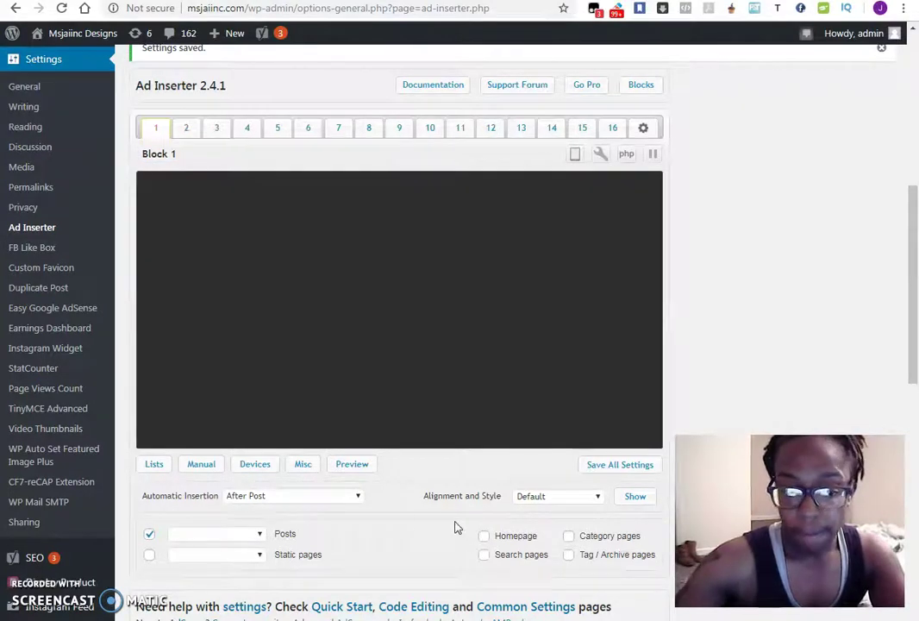
Review the available Automatic Insertion positions and the Alignment and Style options for Block 1
left_click(329, 500)
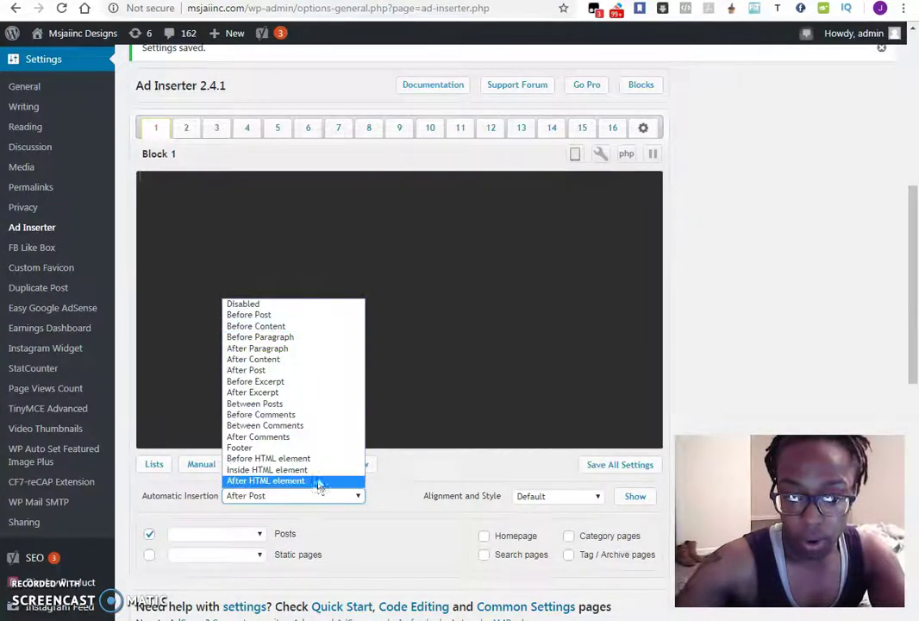
left_click(729, 411)
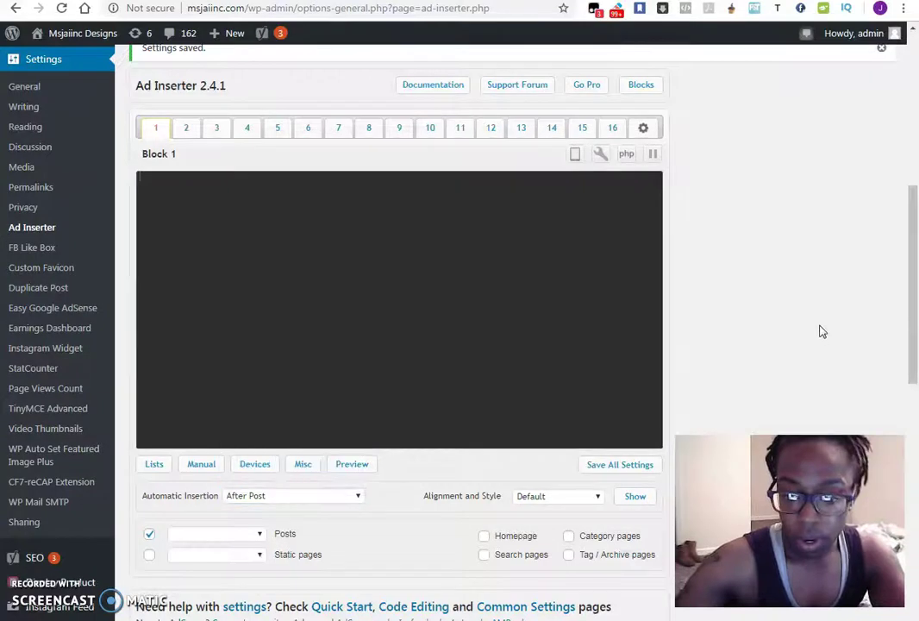
left_click(529, 496)
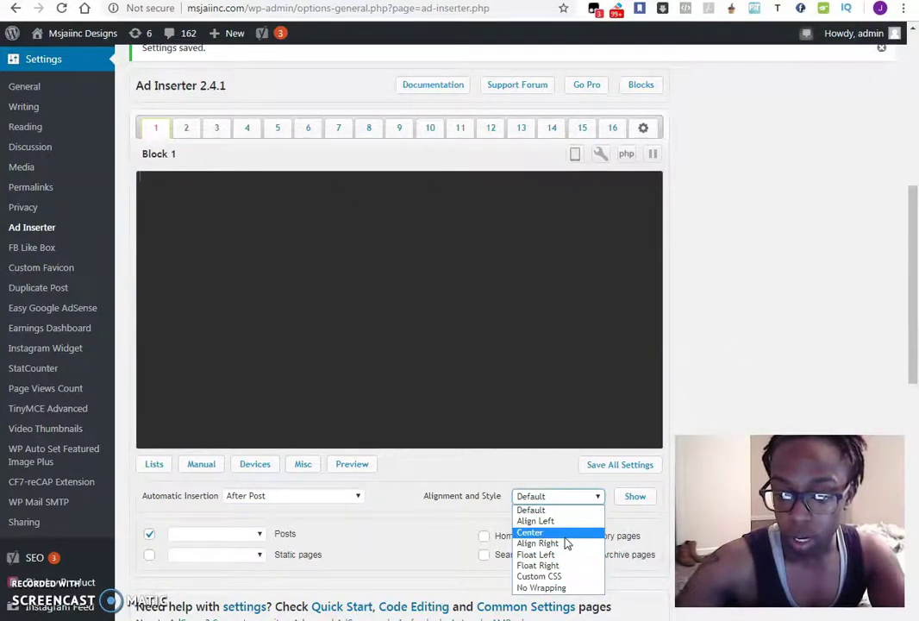
left_click(741, 391)
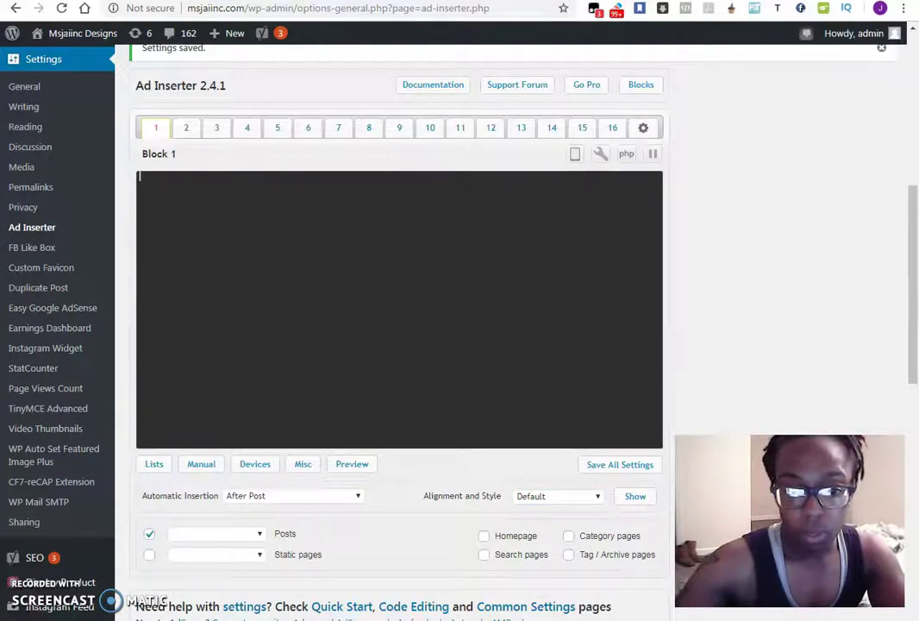
Switch to Google AdSense and open the list of content ad units under My ads
key("ctrl+Tab")
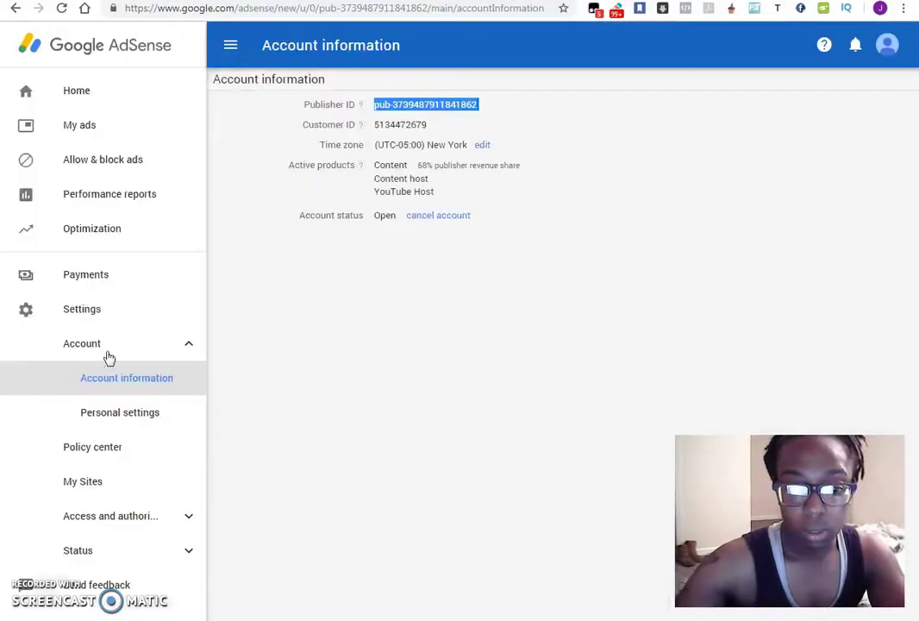
left_click(271, 369)
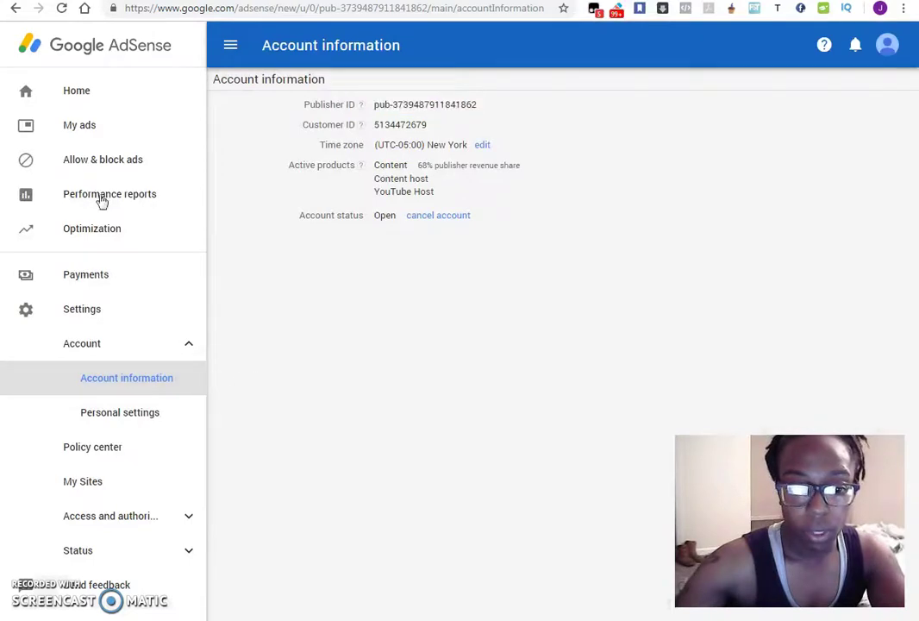
left_click(114, 128)
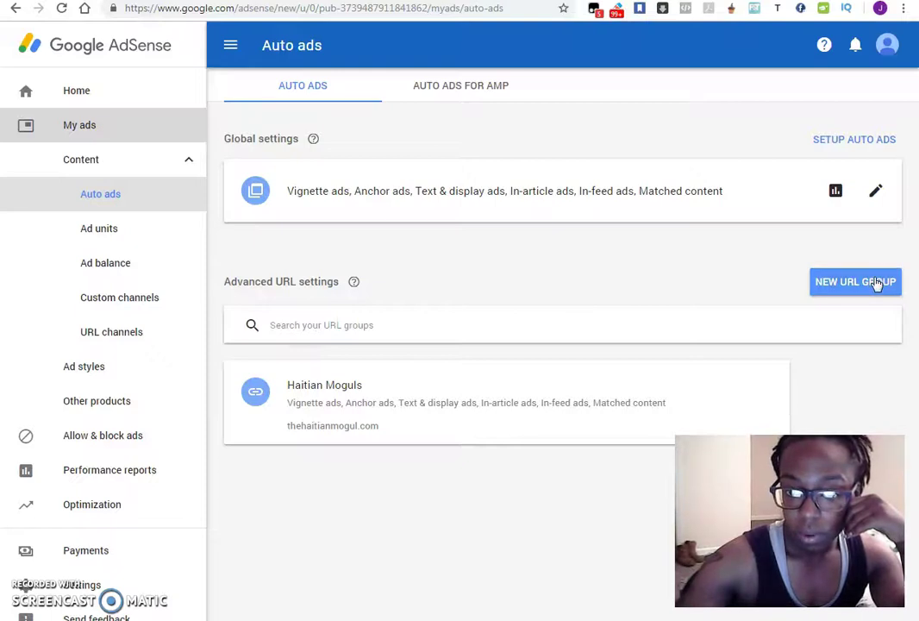
left_click(89, 231)
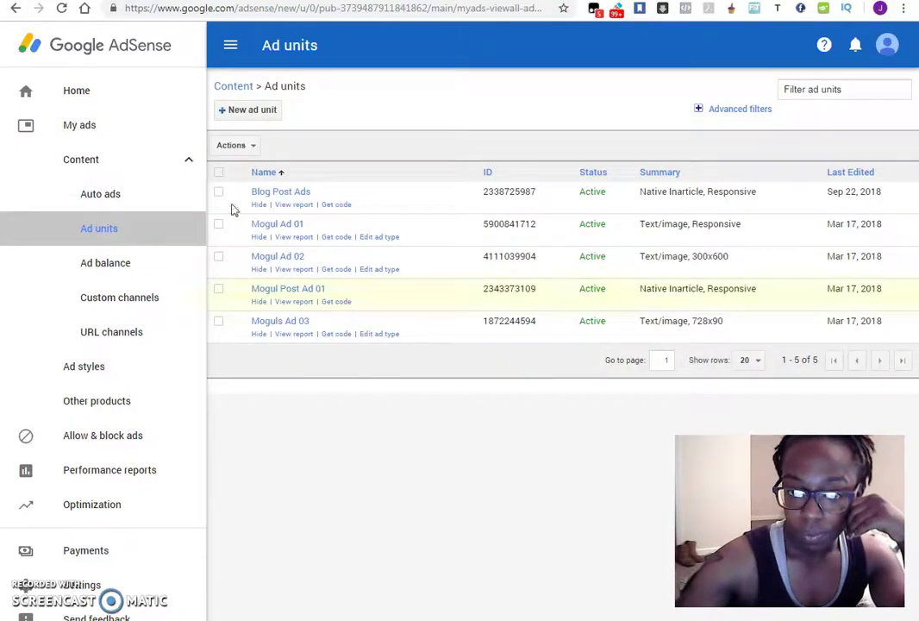
Create a Text & display ad unit named "Msjaiinc Sidebar Ad 01" with Responsive size and generate its code
left_click(251, 110)
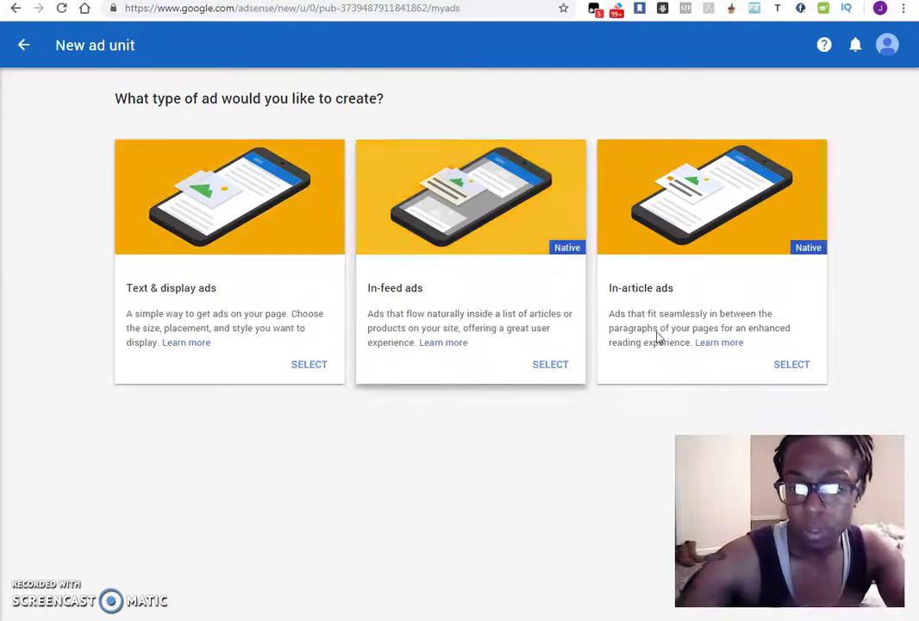
left_click(232, 217)
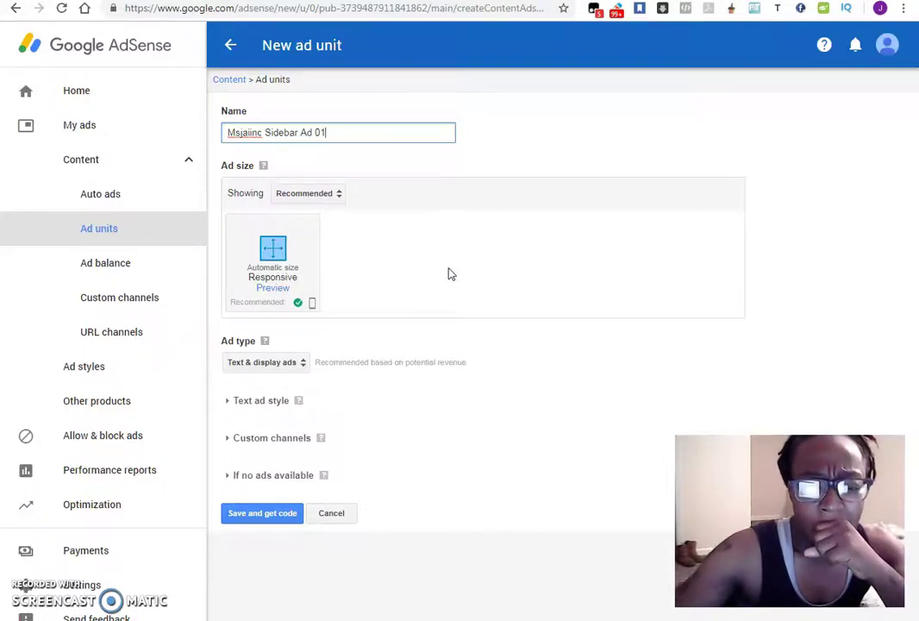
left_click(267, 514)
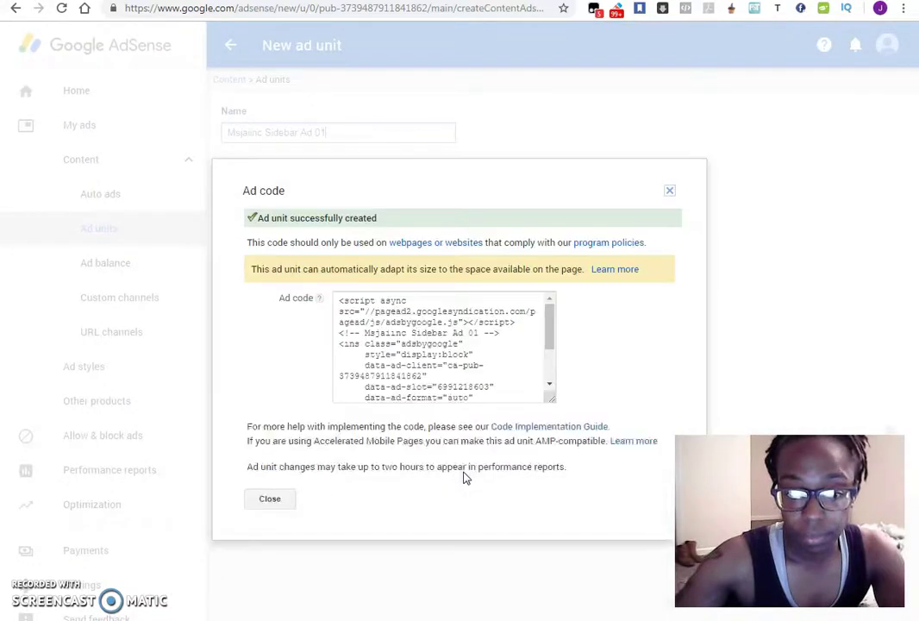
Copy the new ad unit's full code and paste it into Block 1 in Ad Inserter
left_click(445, 355)
key("ctrl+c")
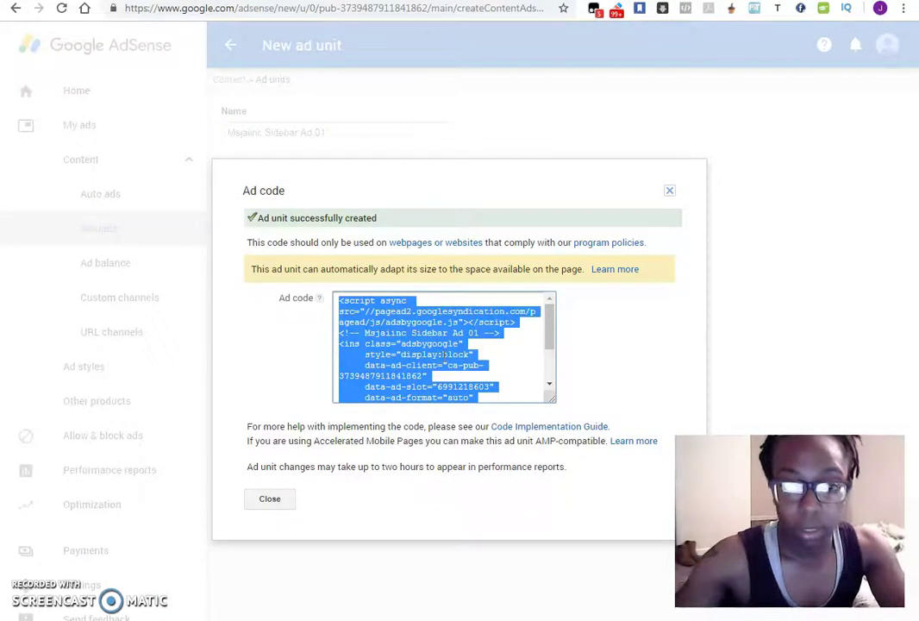
key("ctrl+Tab")
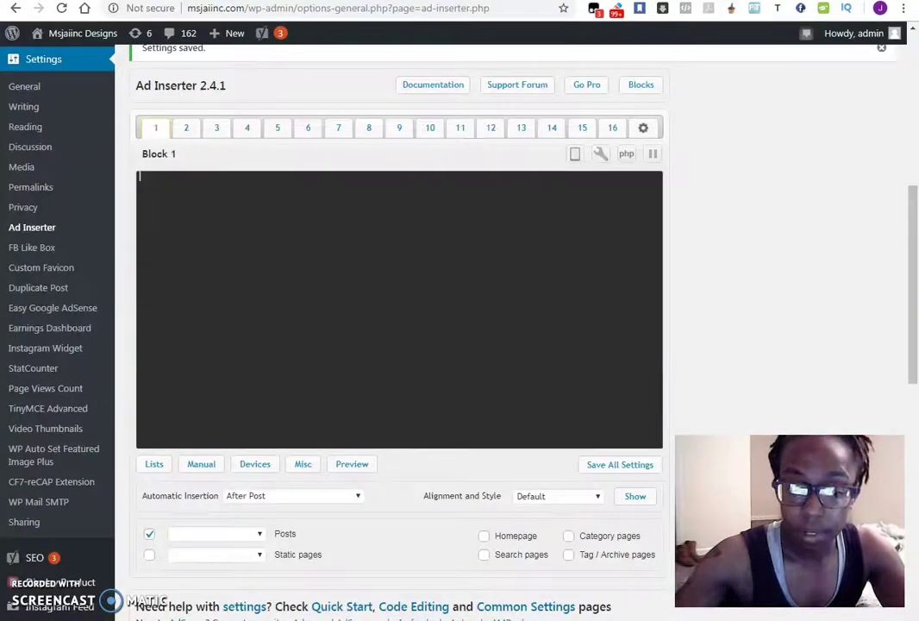
key("ctrl+v")
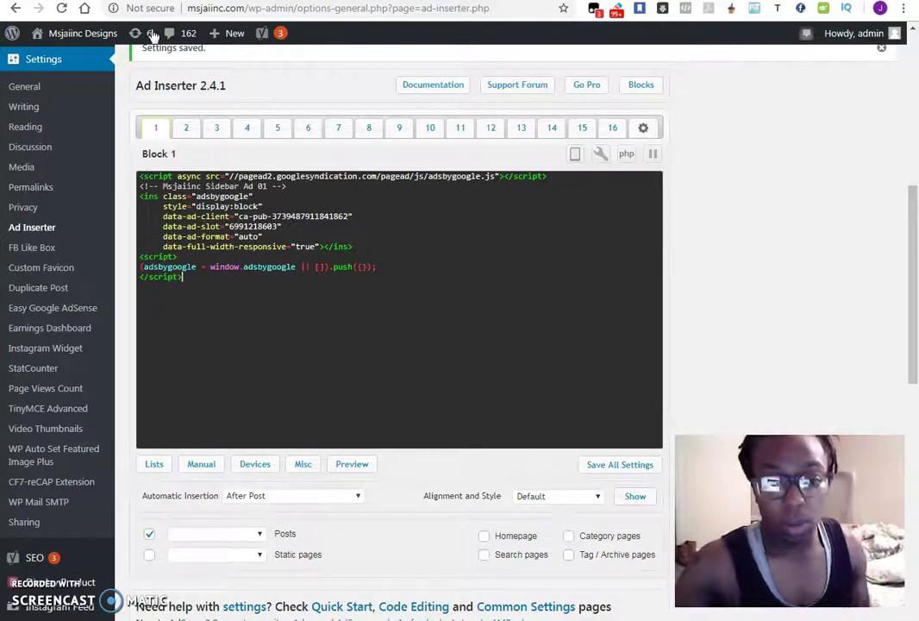
Switch to Google AdSense, dismiss the finished ad code and start creating another content ad unit
key("ctrl+Tab")
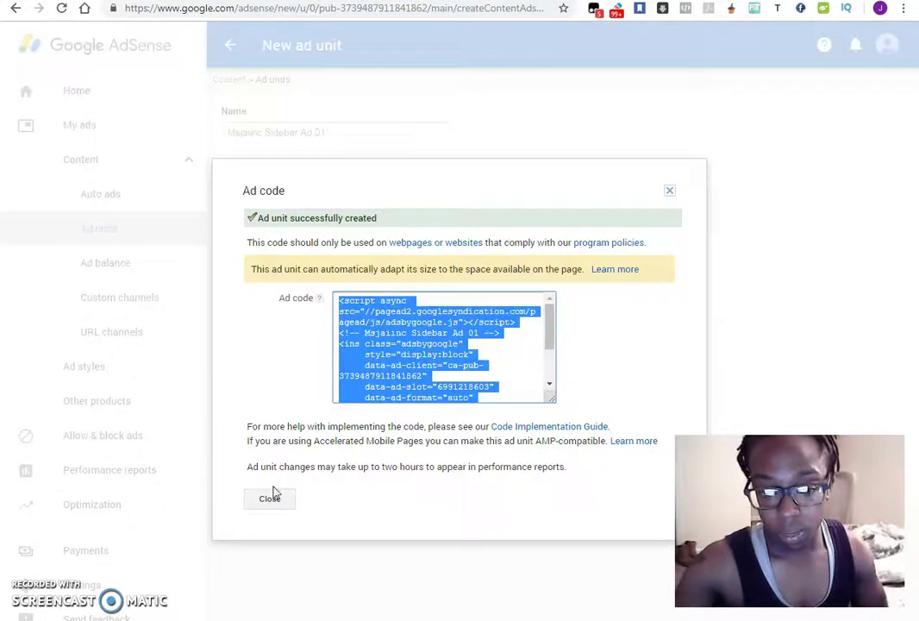
left_click(272, 501)
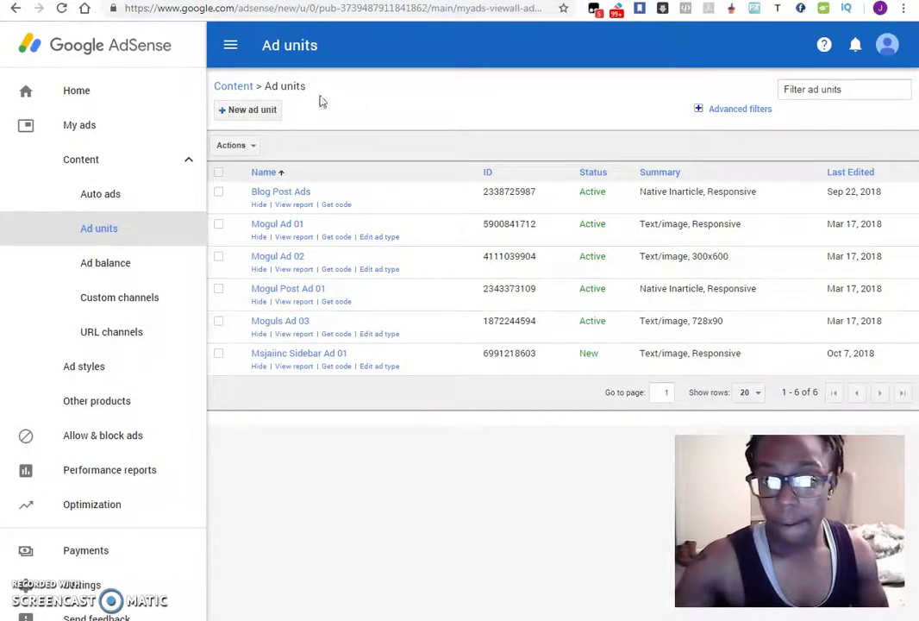
left_click(260, 113)
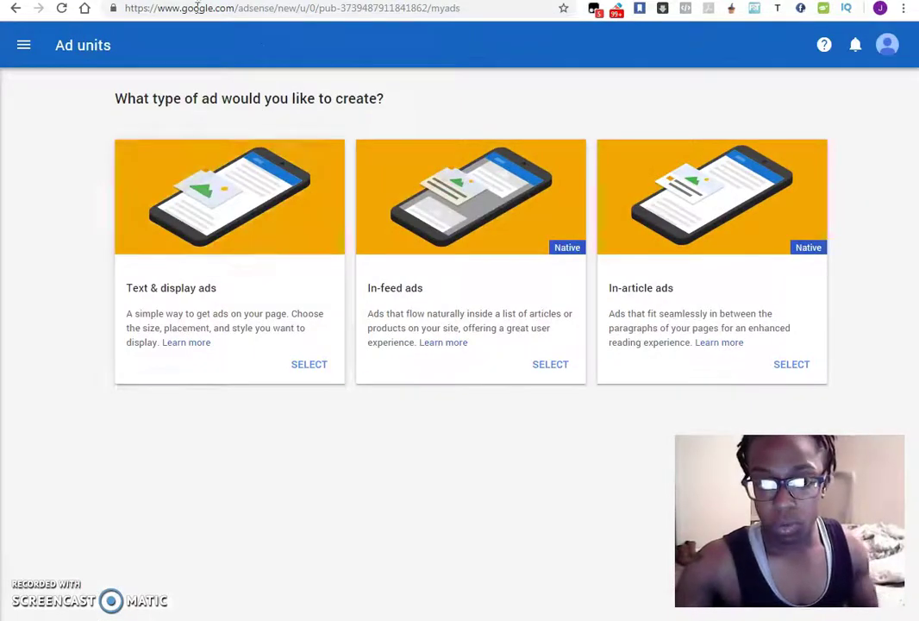
Return to Ad Inserter, set the Posts option of Block 1 to Individually enabled and delete the block's sidebar ad code
key("ctrl+Tab")
key("ctrl+Tab")
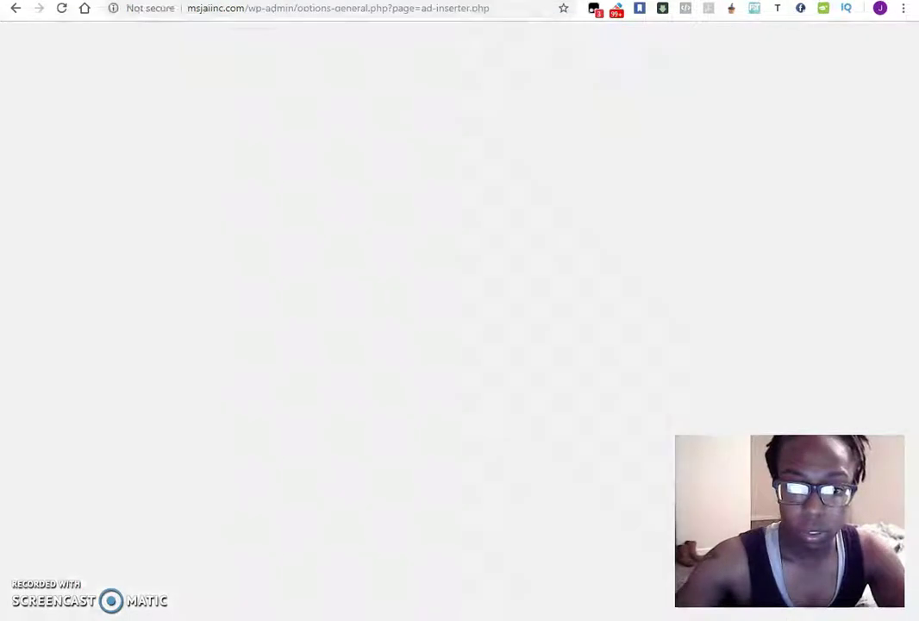
left_click(254, 536)
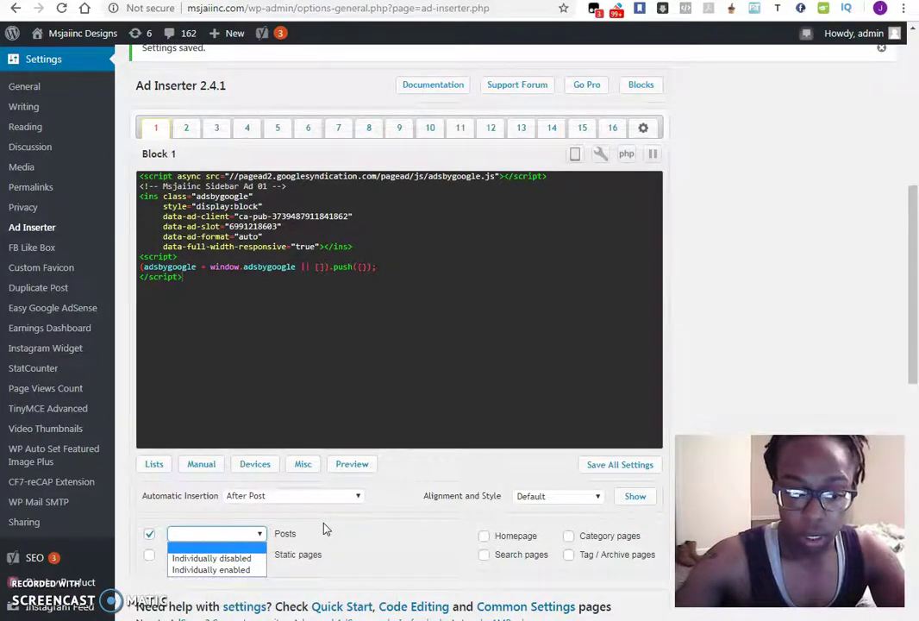
left_click(221, 571)
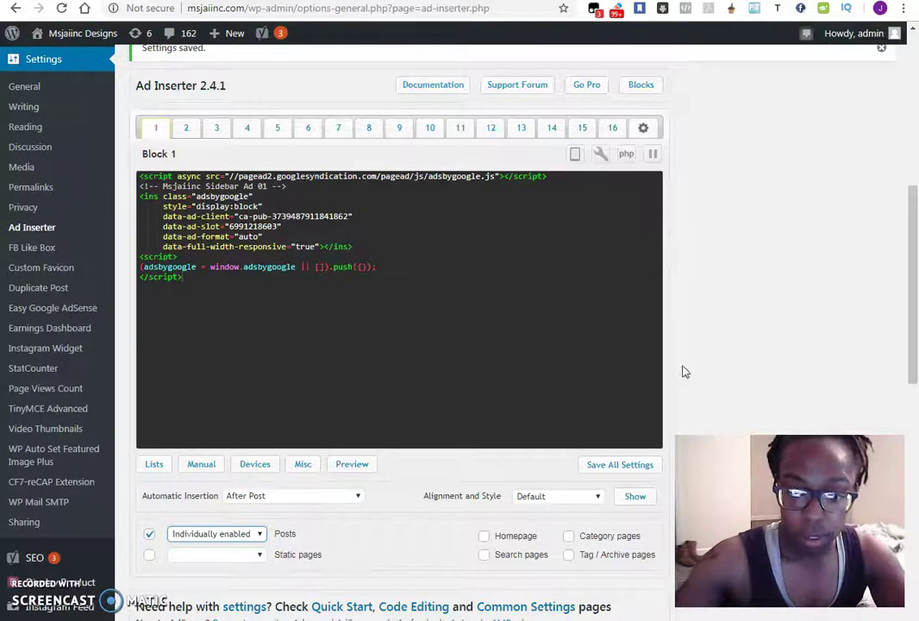
left_click_drag(226, 312, 126, 166)
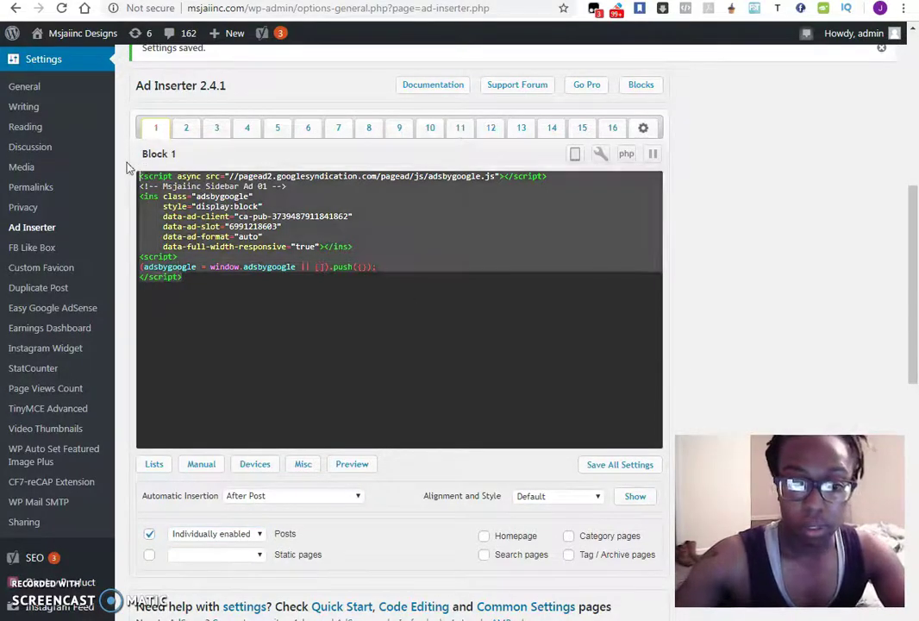
key("BackSpace")
Switch to Google AdSense and start a new ad unit of the In-article ads type
key("ctrl+Tab")
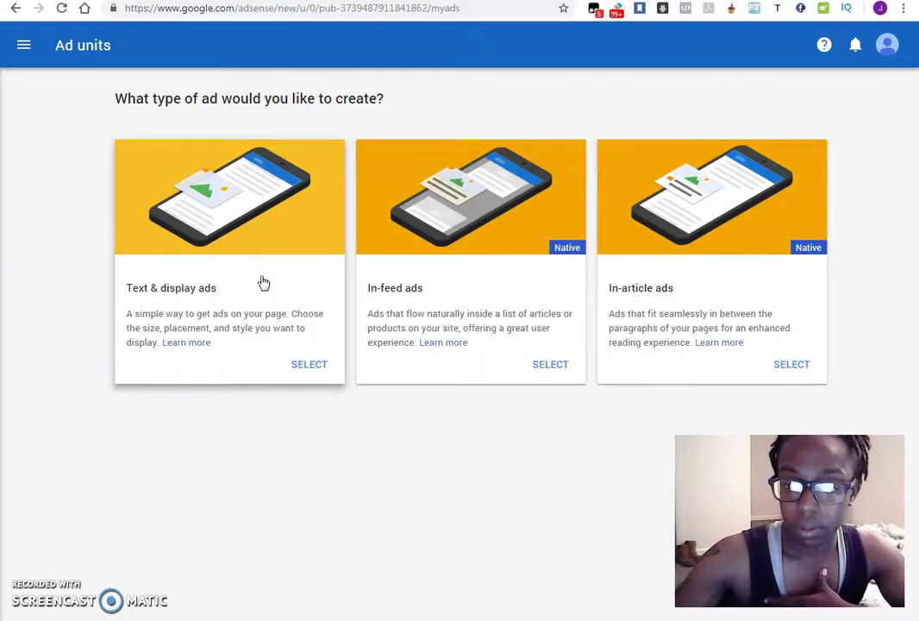
left_click(527, 305)
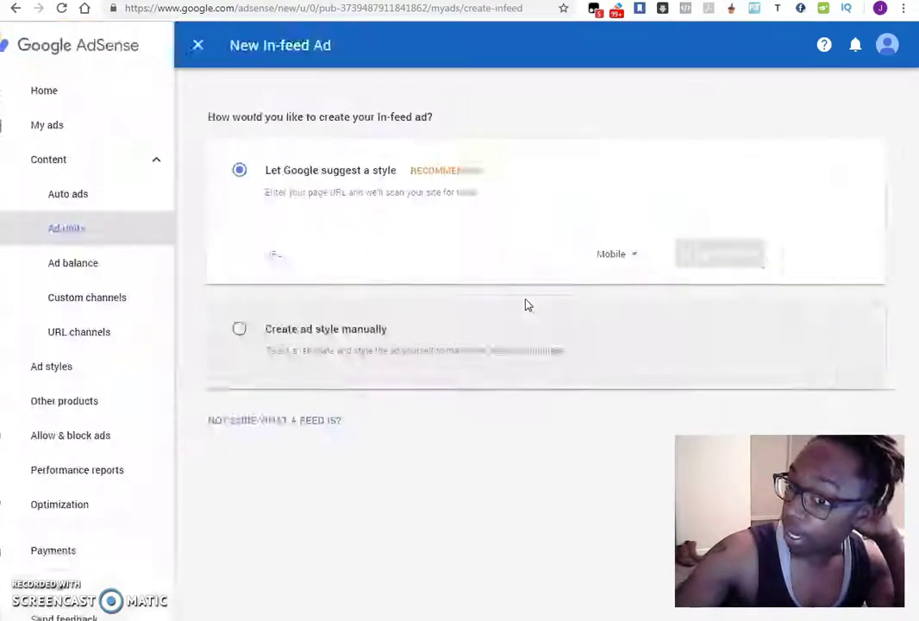
left_click(14, 15)
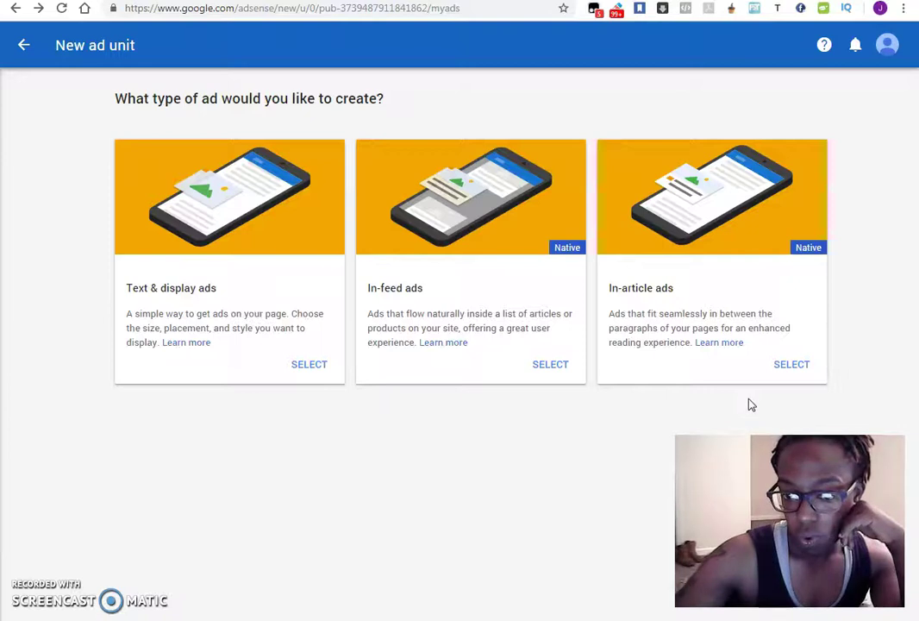
left_click(687, 239)
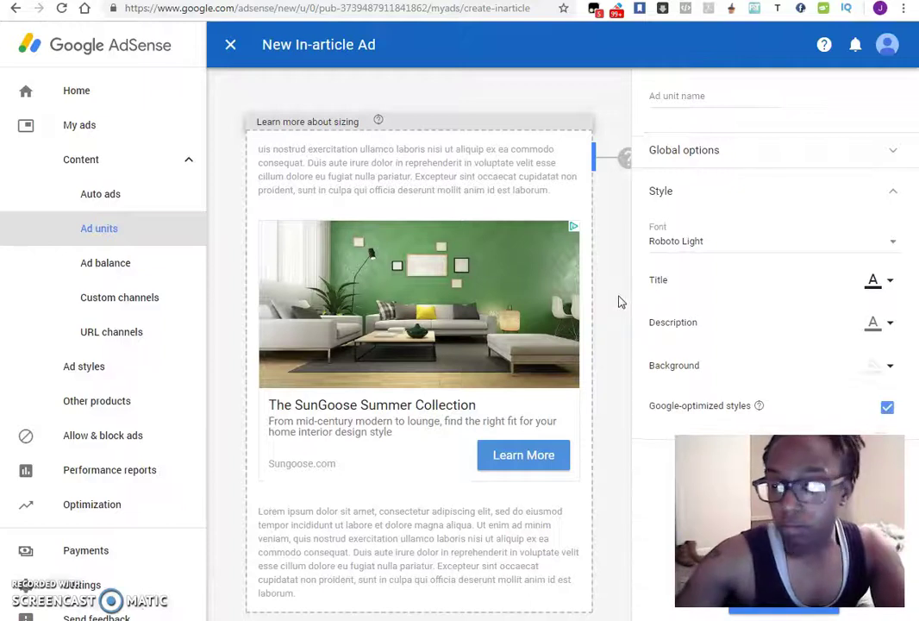
Set the title colour of the in-article ad to red
left_click(697, 104)
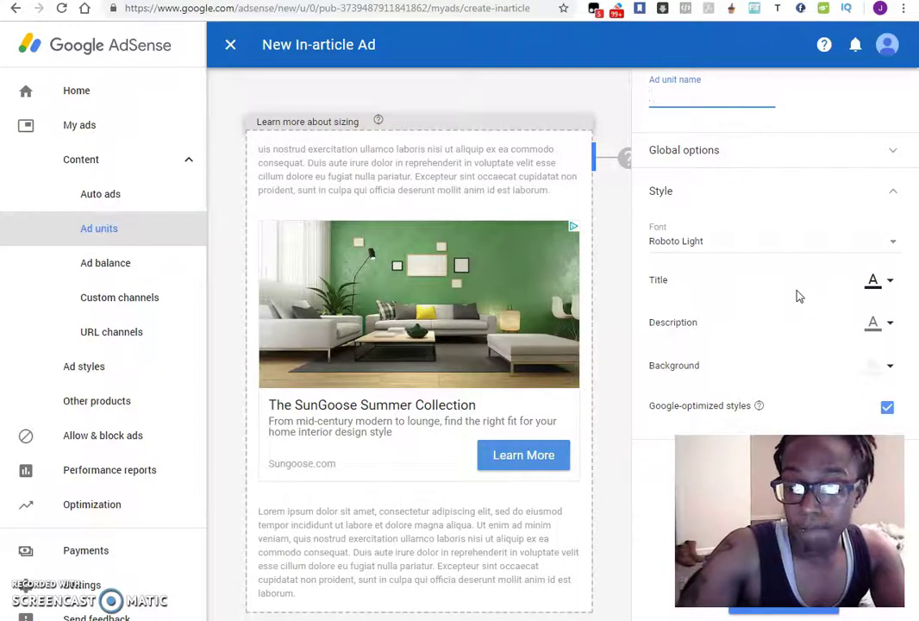
left_click(889, 282)
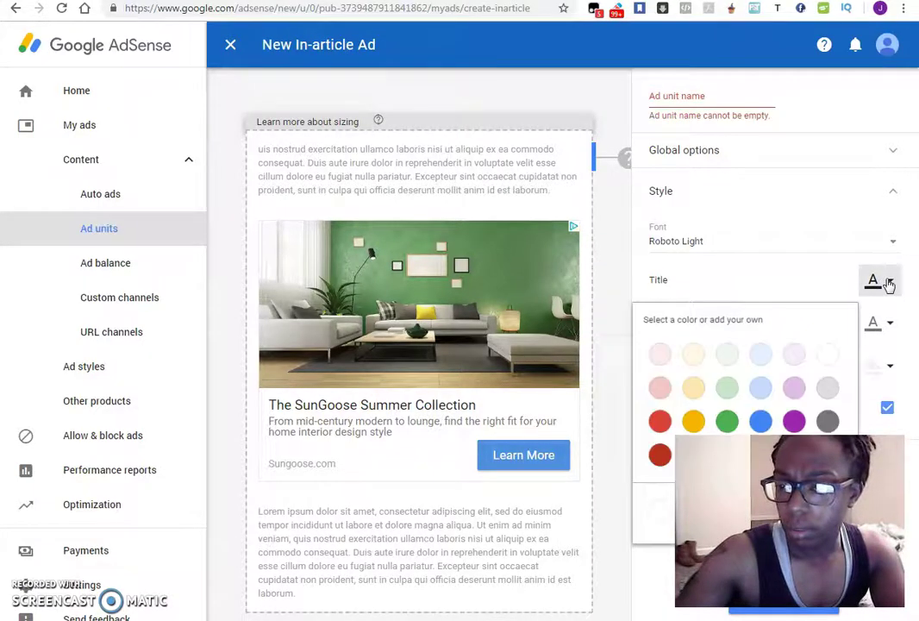
left_click(646, 428)
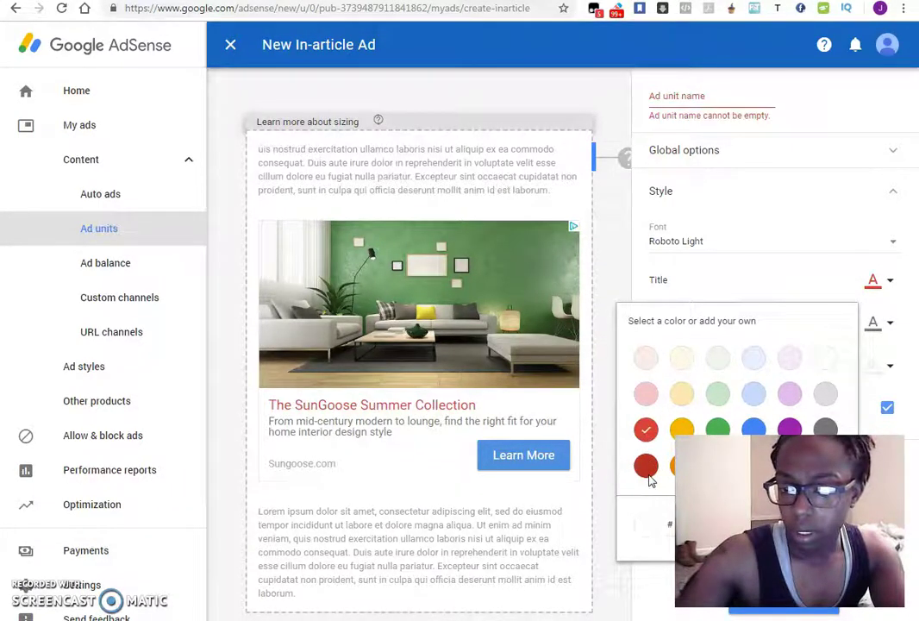
left_click(628, 278)
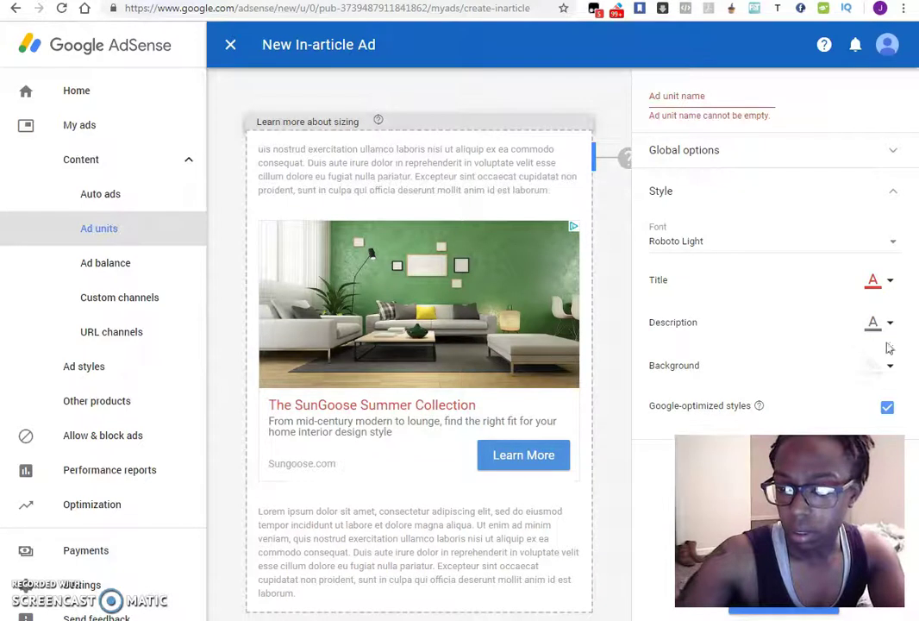
Set the in-article ad's background colour to dark blue and its title colour to white
left_click(891, 369)
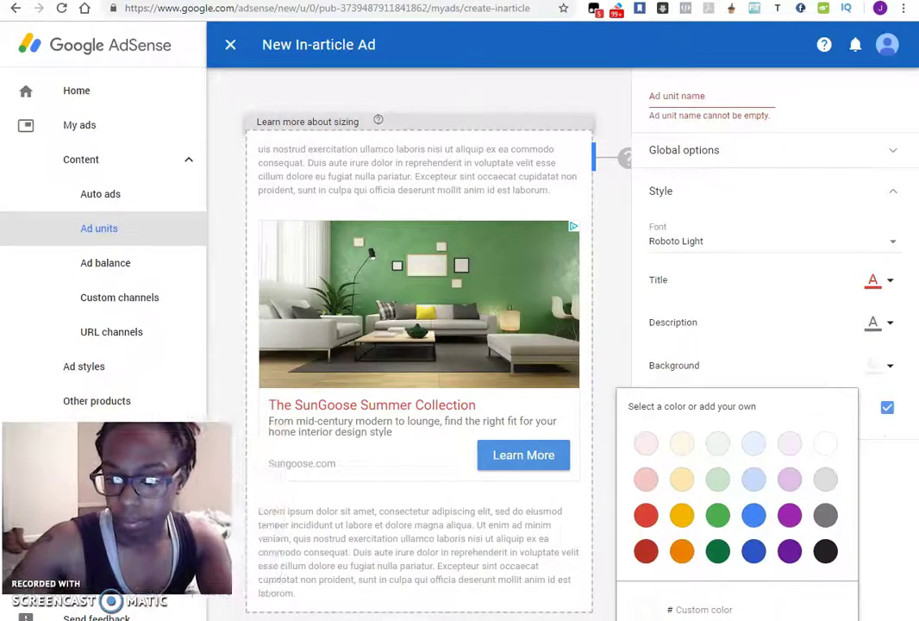
left_click(754, 551)
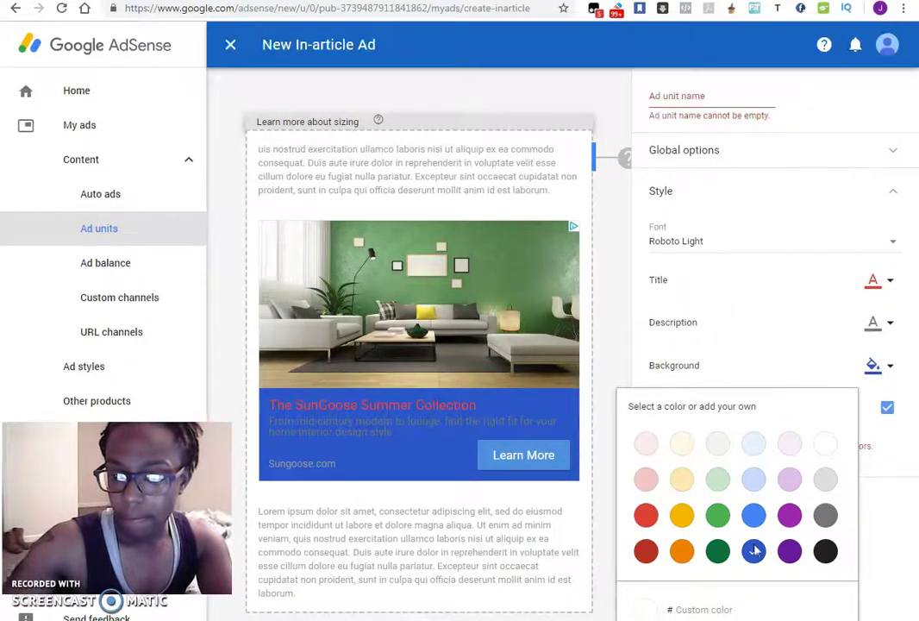
left_click(873, 283)
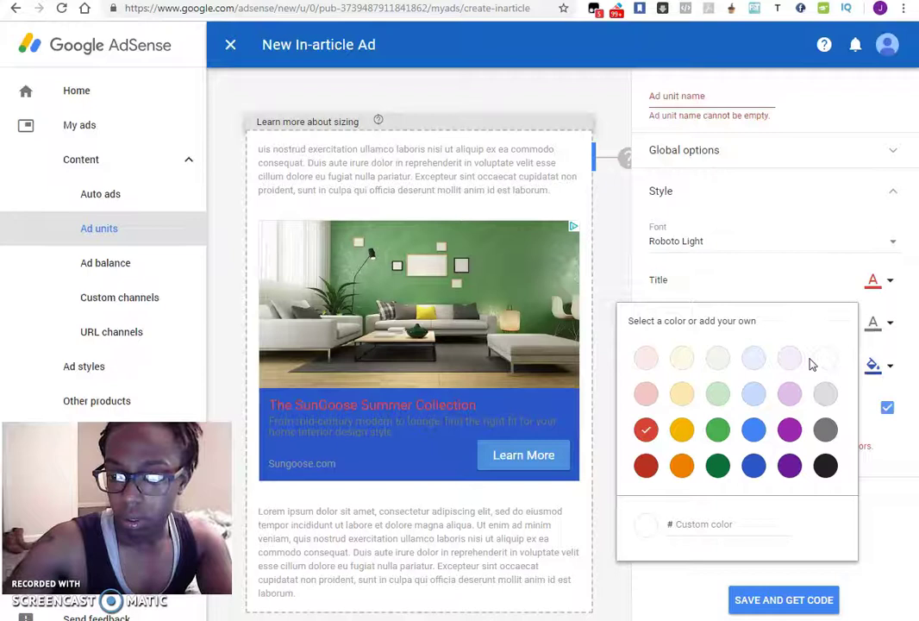
left_click(822, 362)
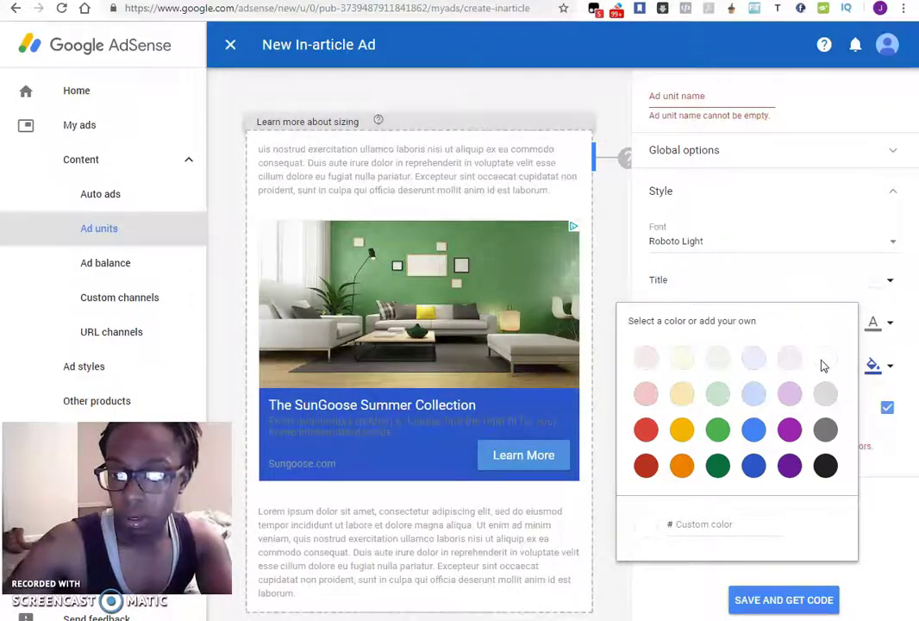
left_click(607, 278)
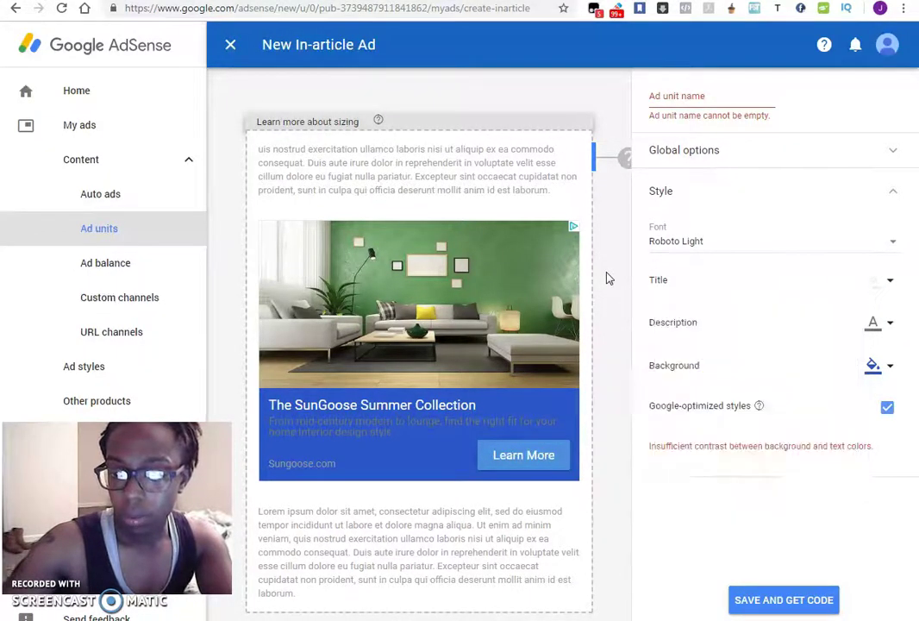
Set the in-article ad's description colour to yellow
left_click(875, 322)
left_click(677, 476)
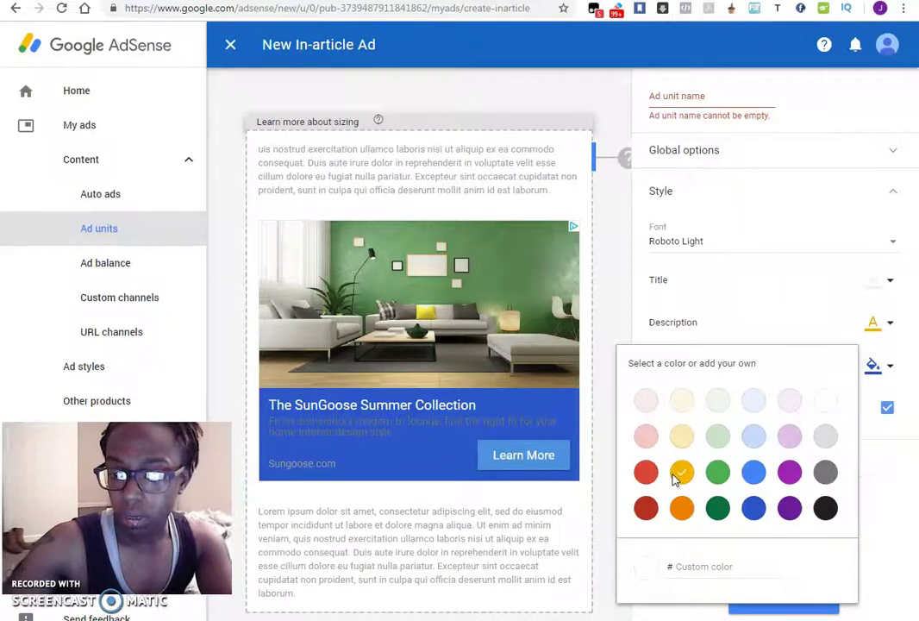
left_click(624, 295)
Name the in-article ad unit "Msjaiinc Post Ad 01" and save it to generate its code
left_click(761, 92)
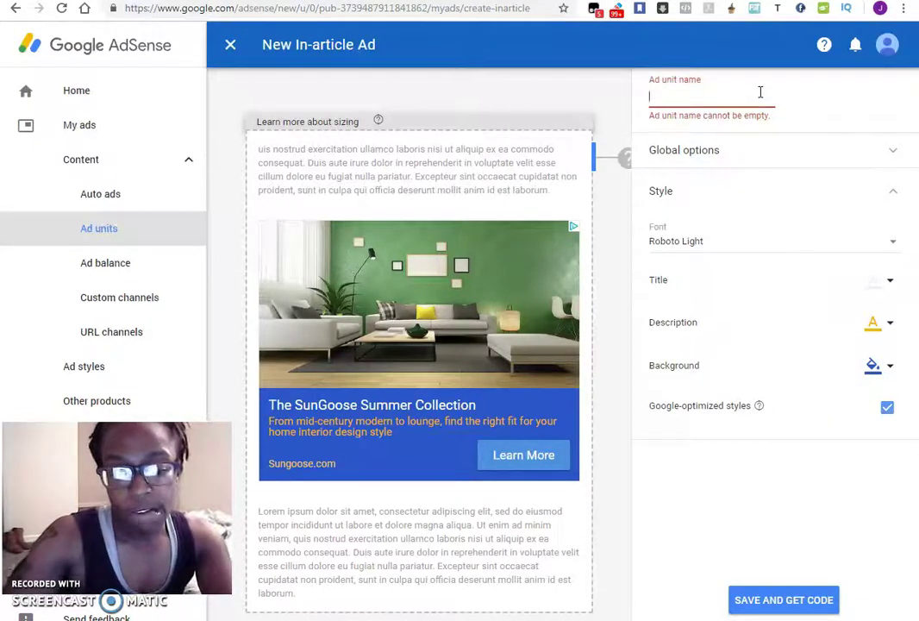
type("Msje")
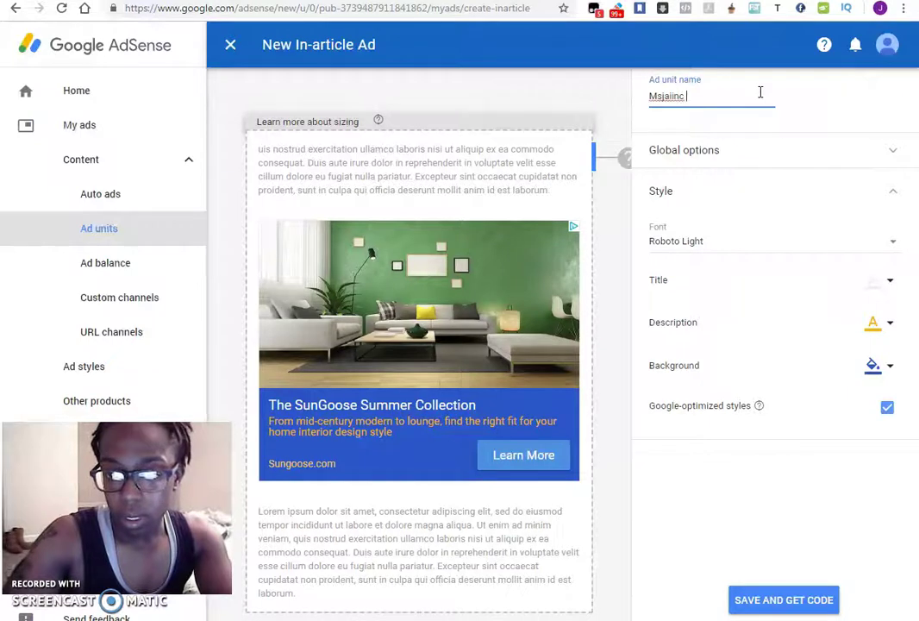
type("inc Pl")
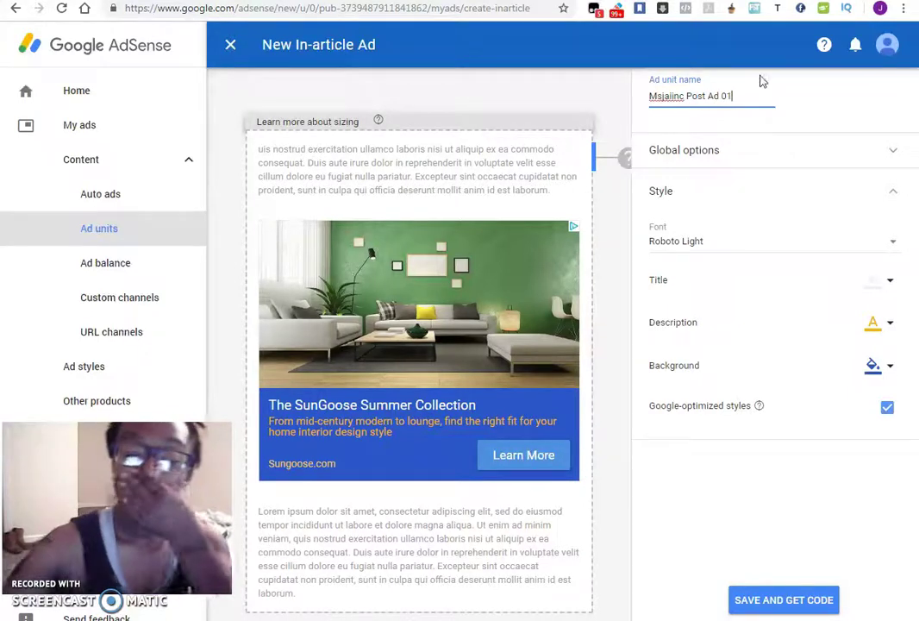
left_click(781, 600)
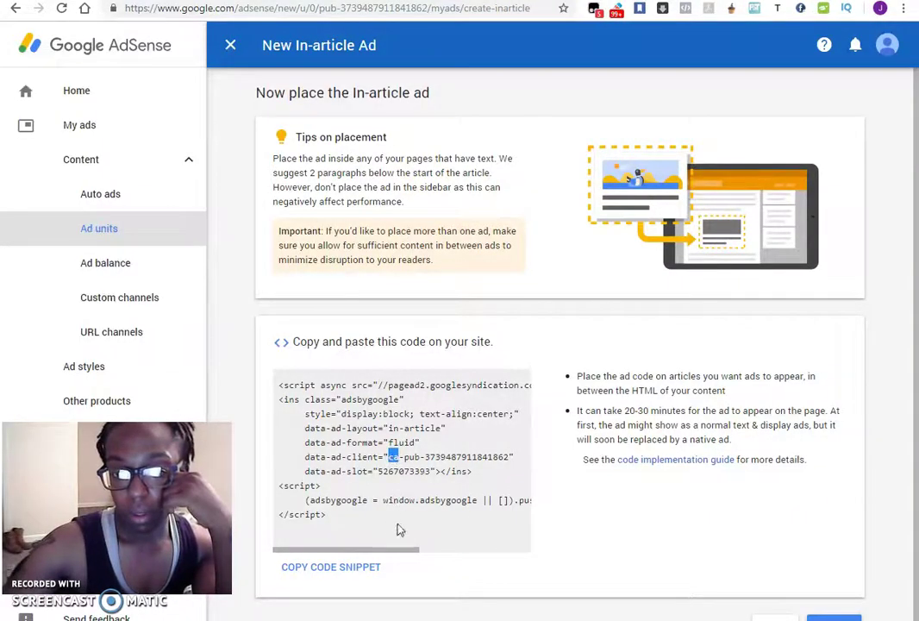
Copy the full code snippet of the new in-article ad
left_click_drag(328, 515, 278, 393)
key("ctrl+c")
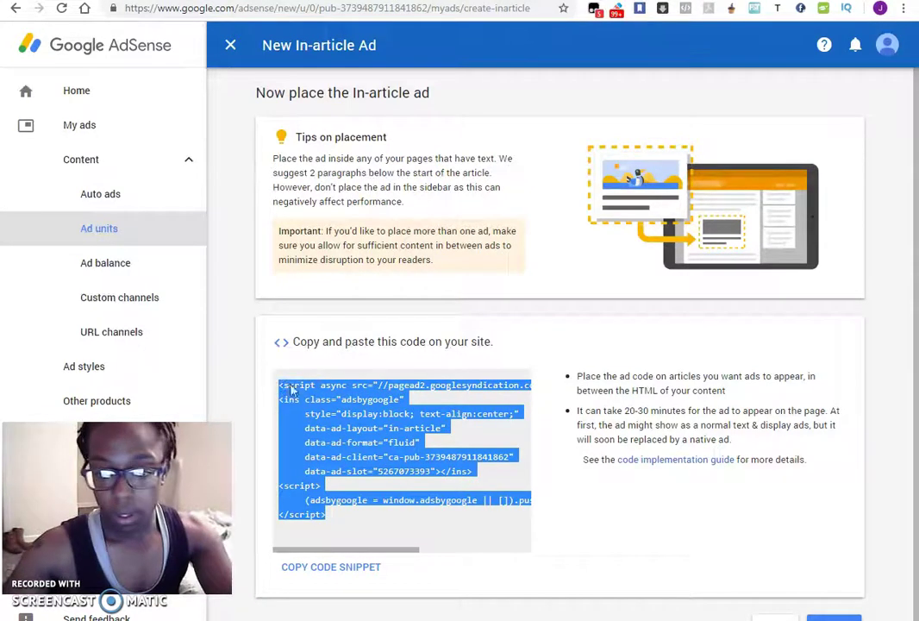
left_click(369, 569)
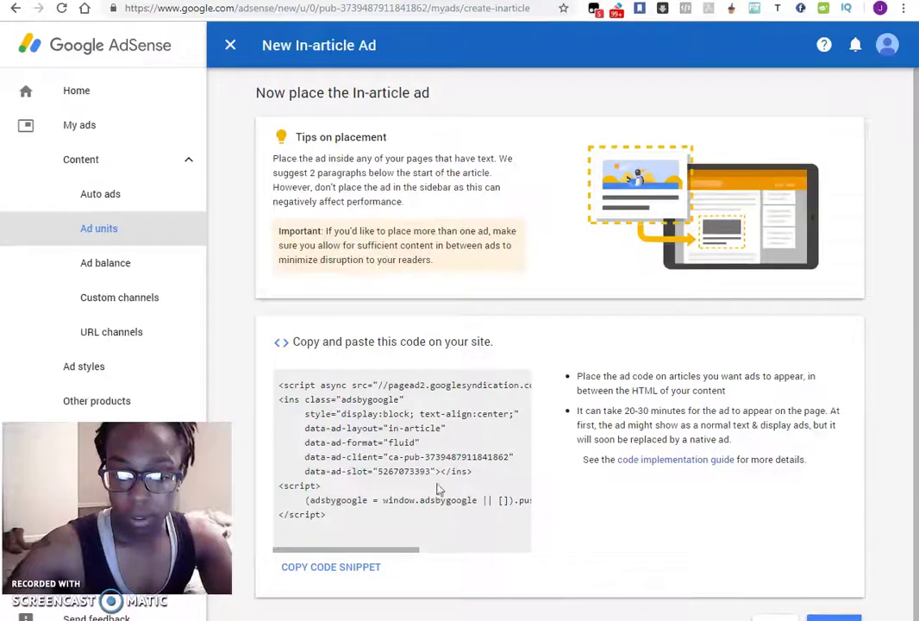
Paste the in-article ad code into Block 1 in Ad Inserter and save all settings
key("ctrl+Tab")
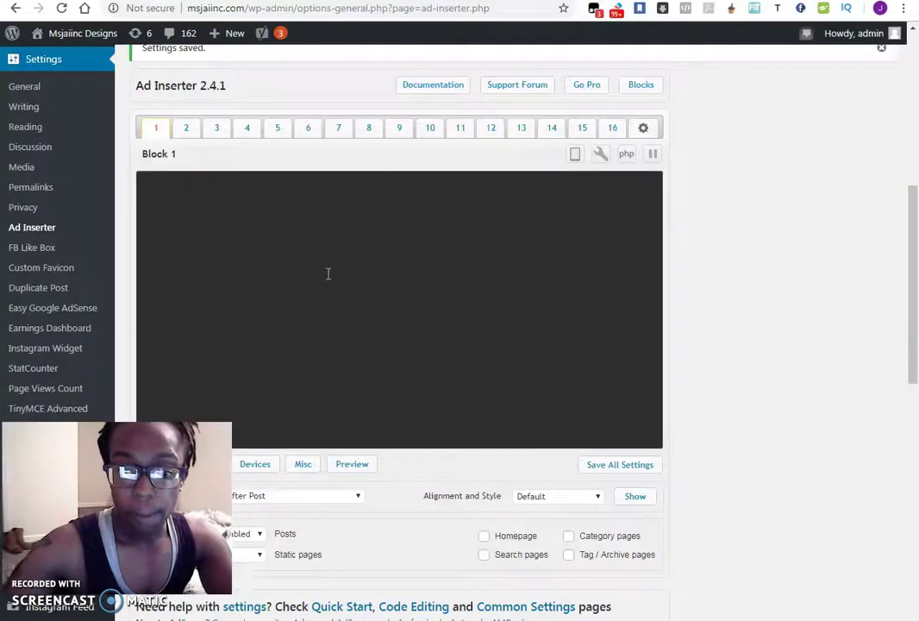
left_click(279, 283)
key("ctrl+v")
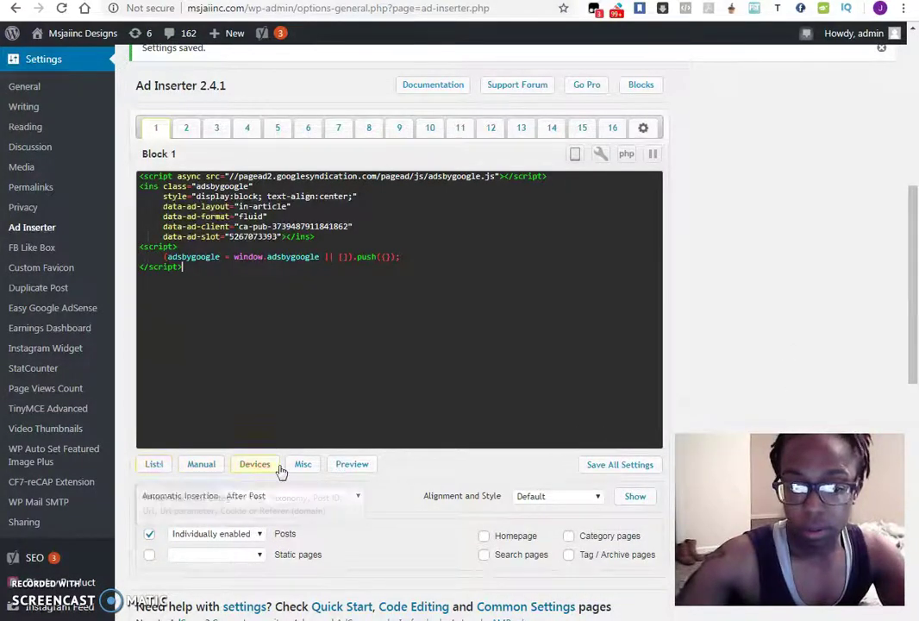
left_click(631, 473)
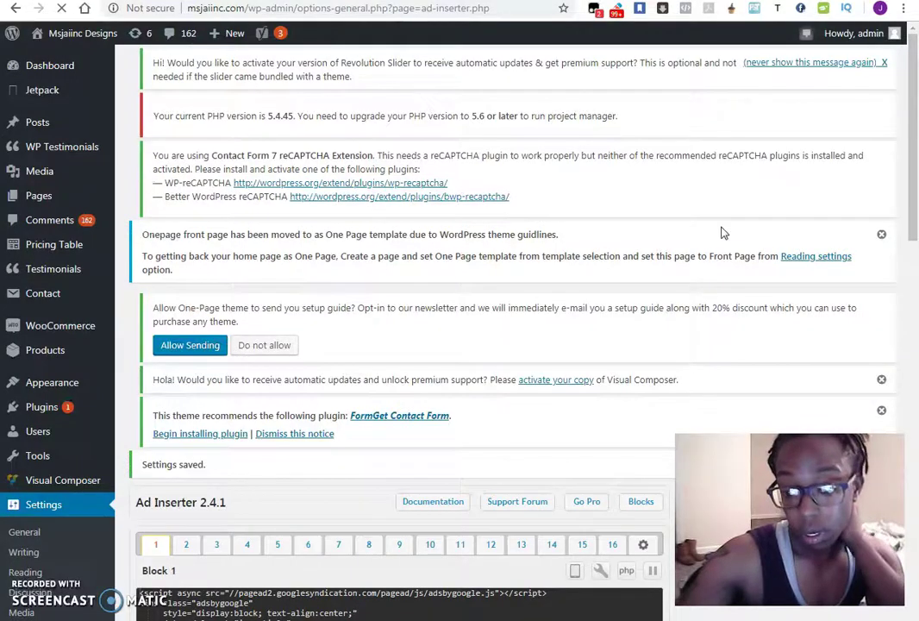
In Ad Inserter's Block 2, disable insertion on posts and set Automatic Insertion to Footer
scroll(720, 232, "down", 4)
scroll(724, 259, "up", 1)
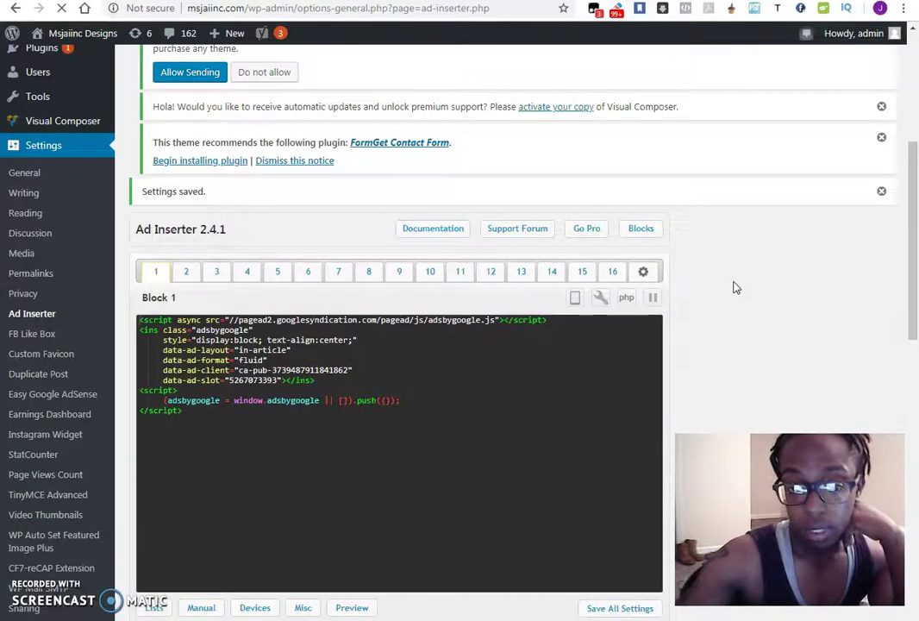
left_click(186, 274)
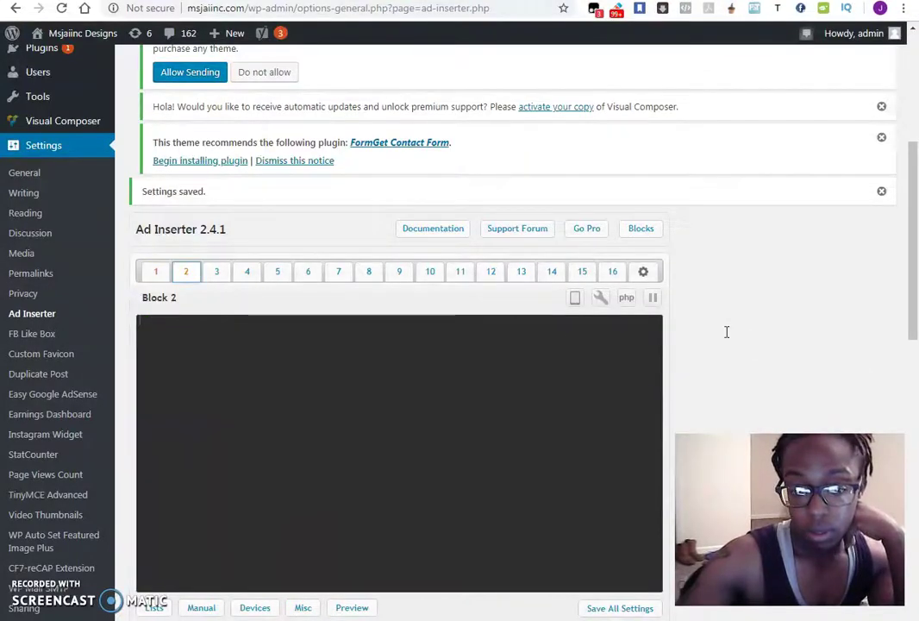
scroll(710, 297, "down", 3)
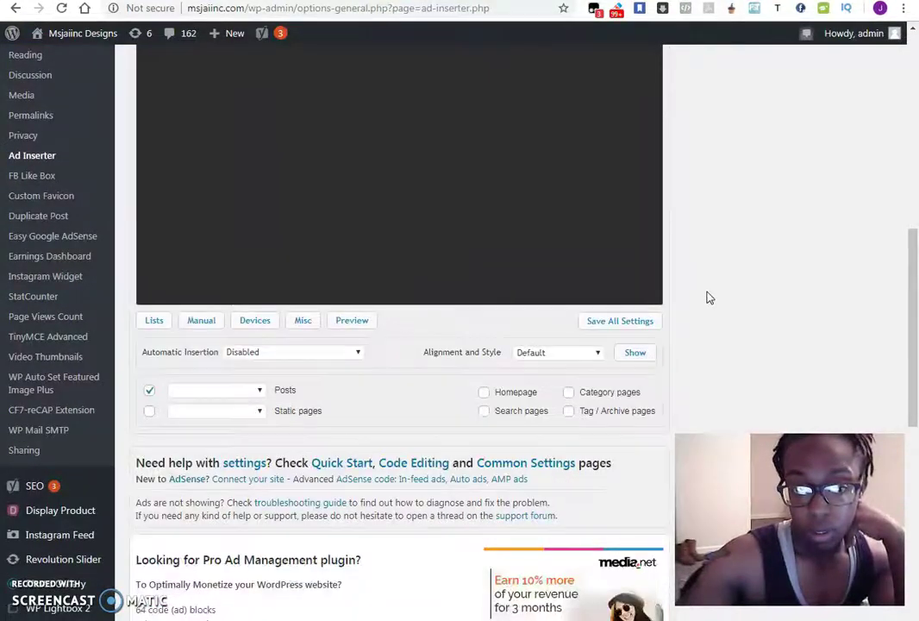
scroll(710, 298, "up", 1)
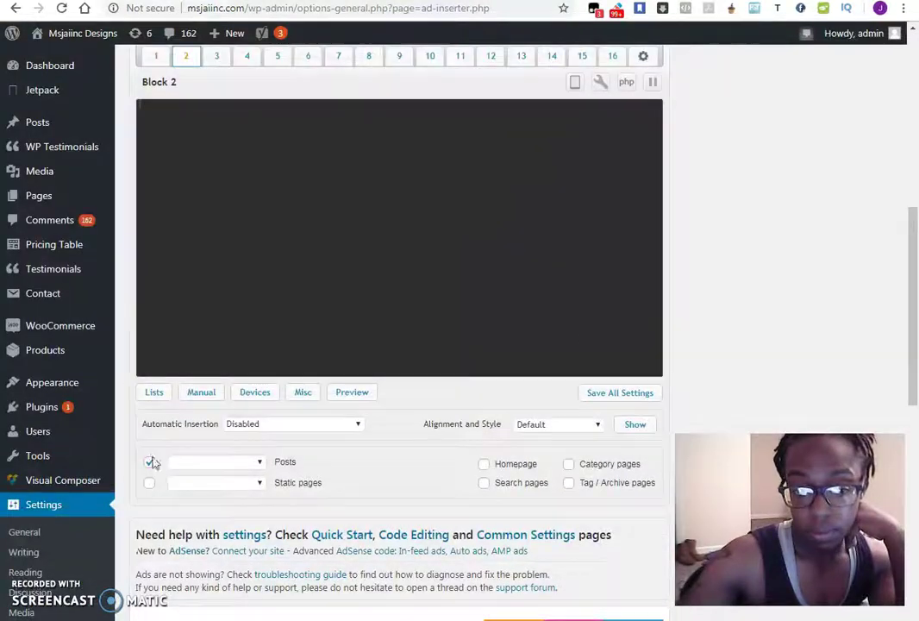
left_click(270, 427)
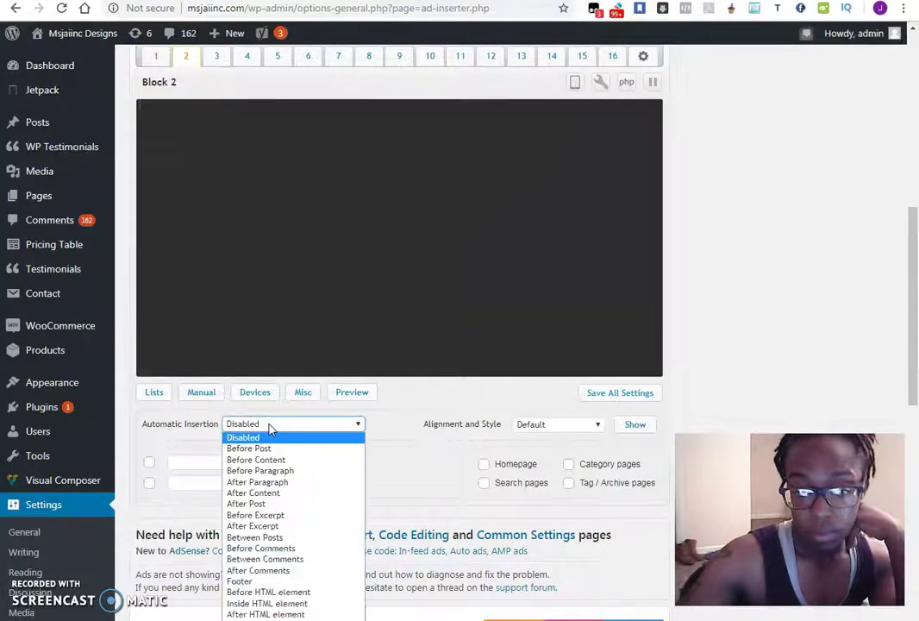
left_click(277, 583)
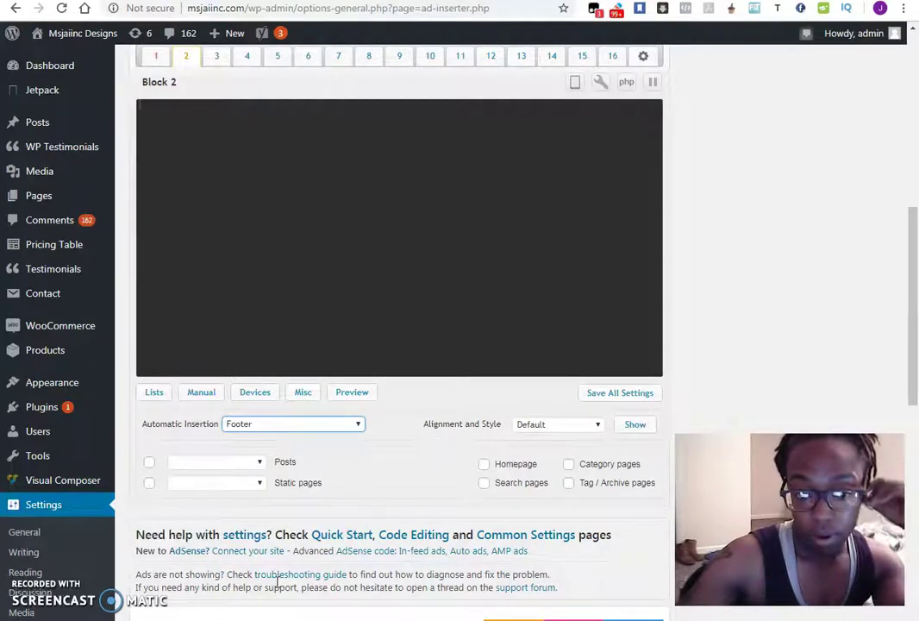
Set Block 2's alignment to Center and check the visual placement preview before hiding it again
left_click(595, 426)
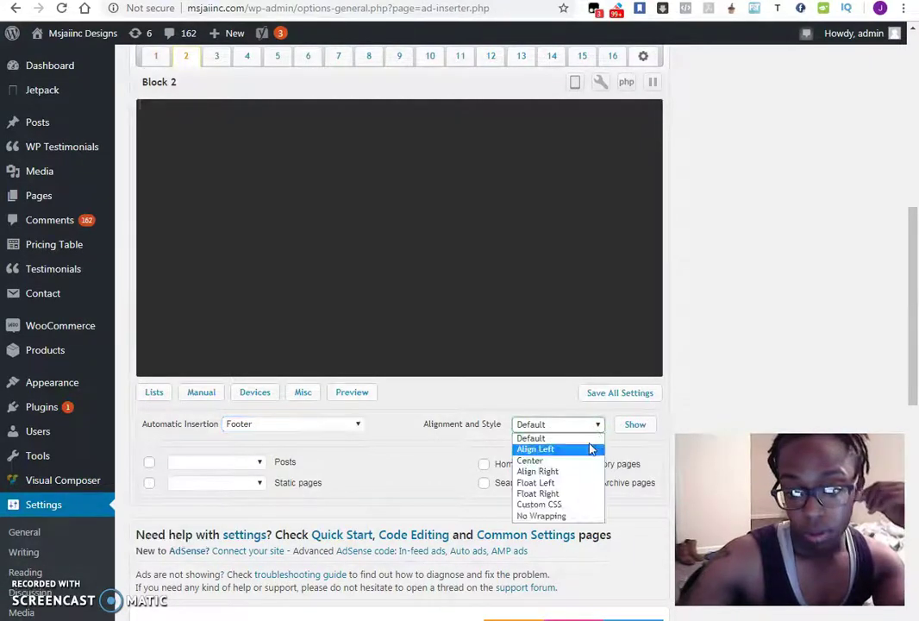
left_click(583, 463)
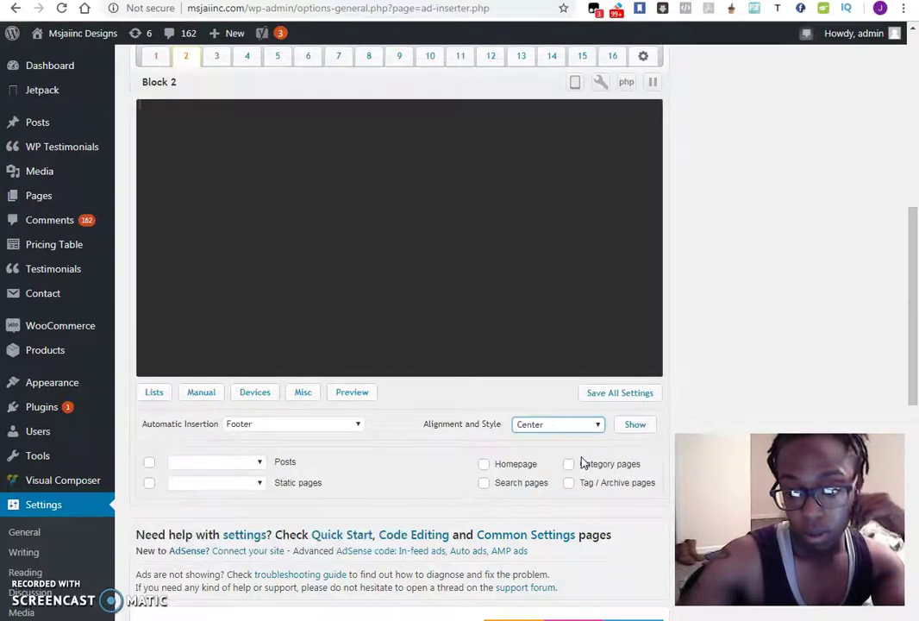
left_click(631, 429)
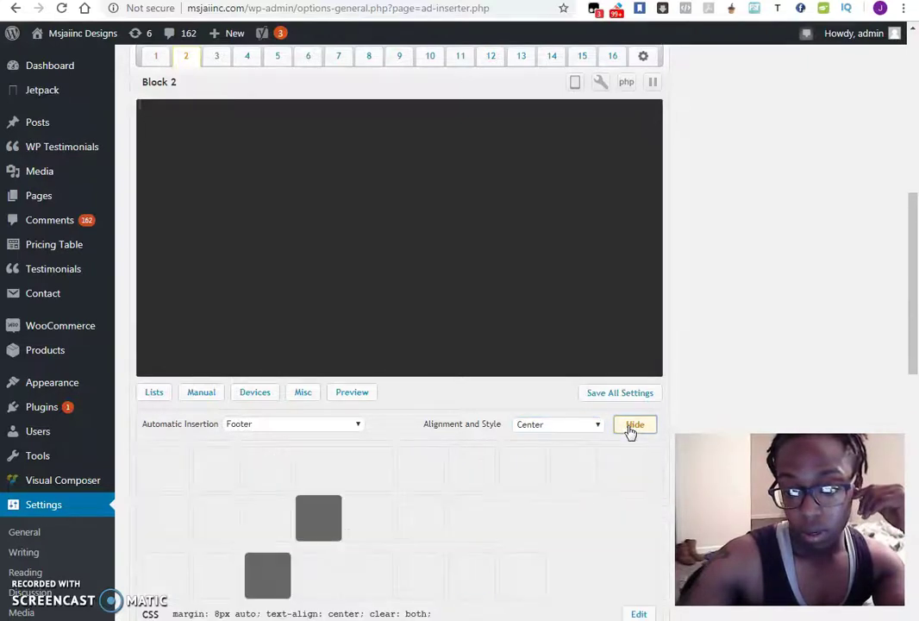
scroll(681, 394, "down", 1)
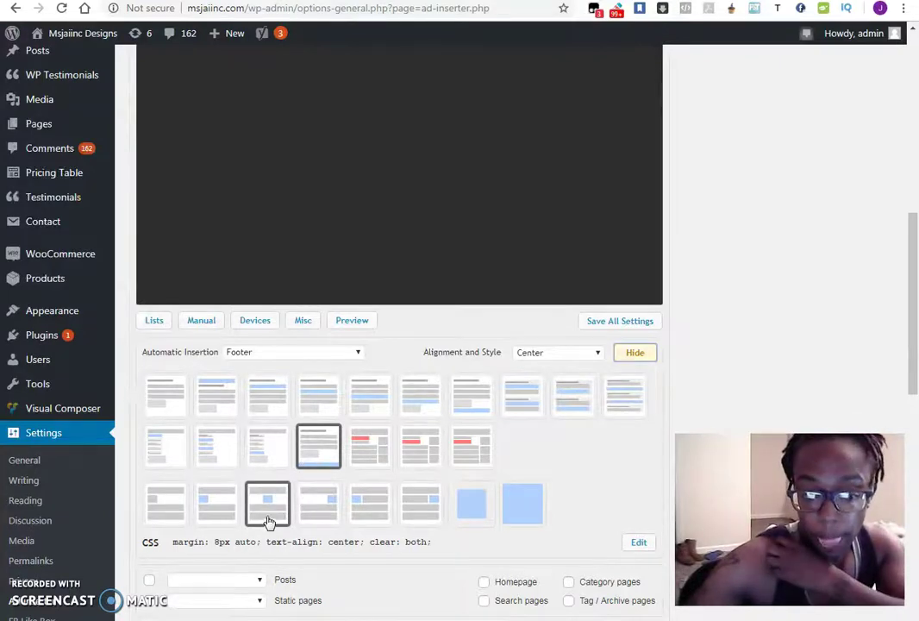
left_click(634, 354)
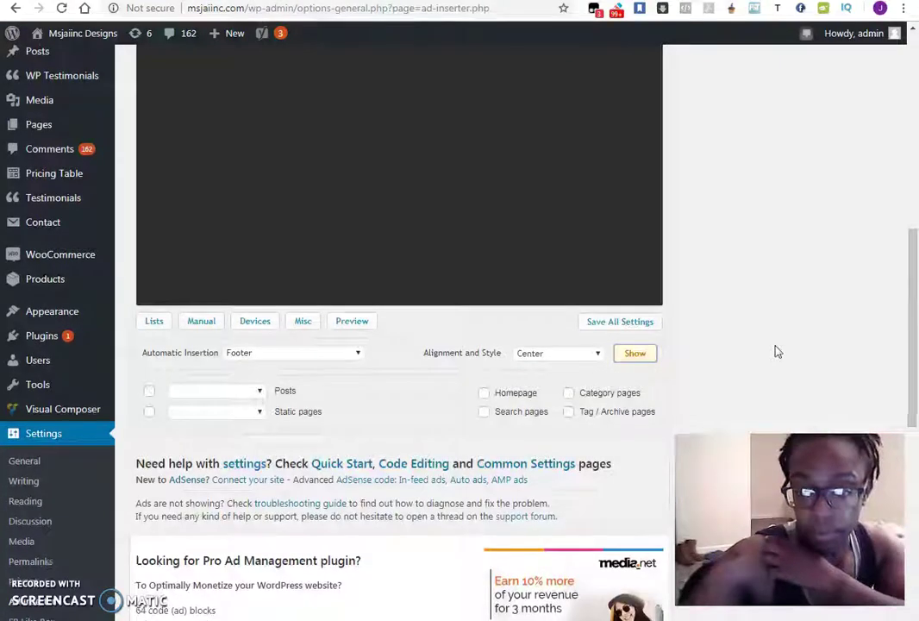
scroll(776, 351, "up", 1)
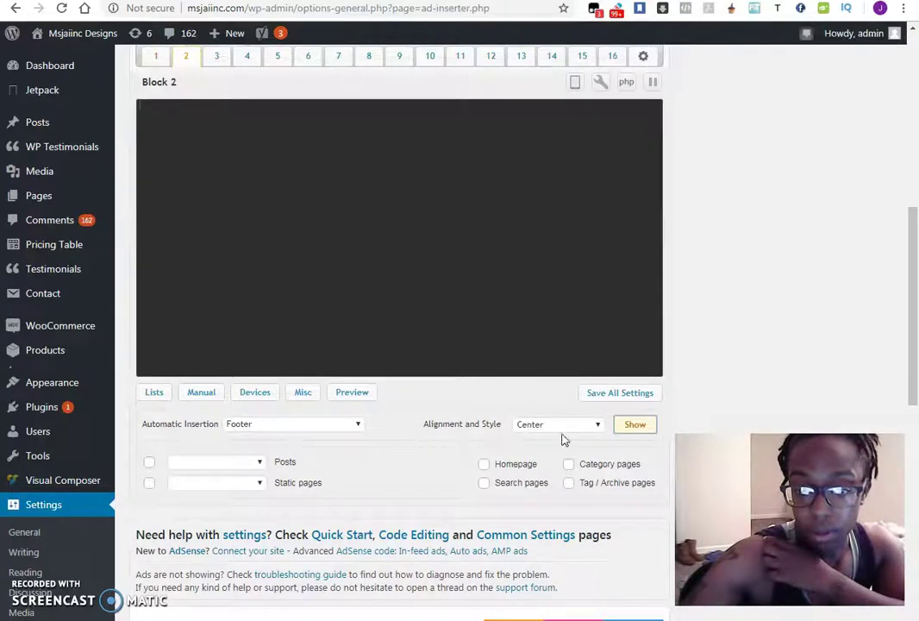
left_click(213, 163)
Switch to Google AdSense, finish the in-article ad setup and start a new Text & display ad unit
key("ctrl+Tab")
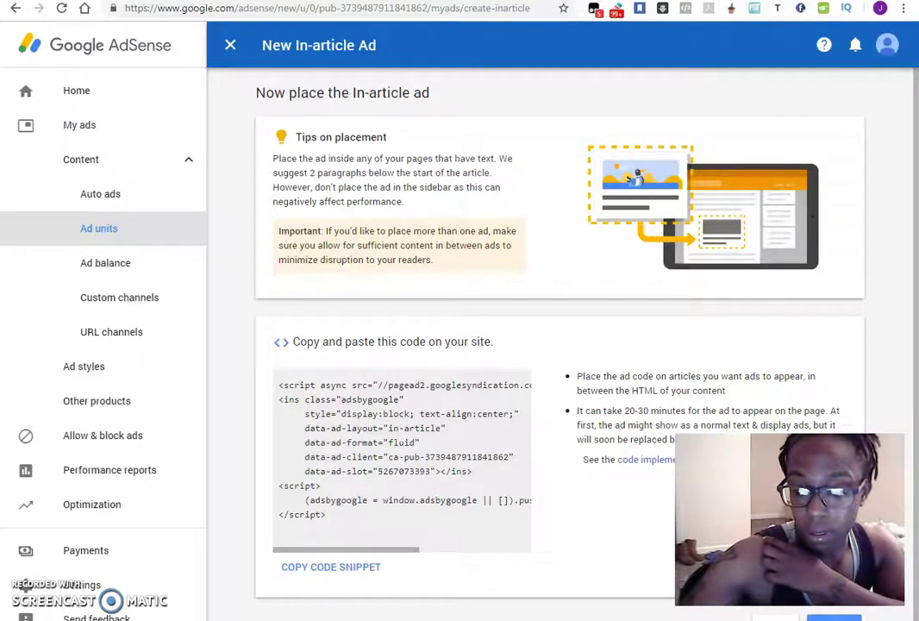
scroll(560, 345, "down", 1)
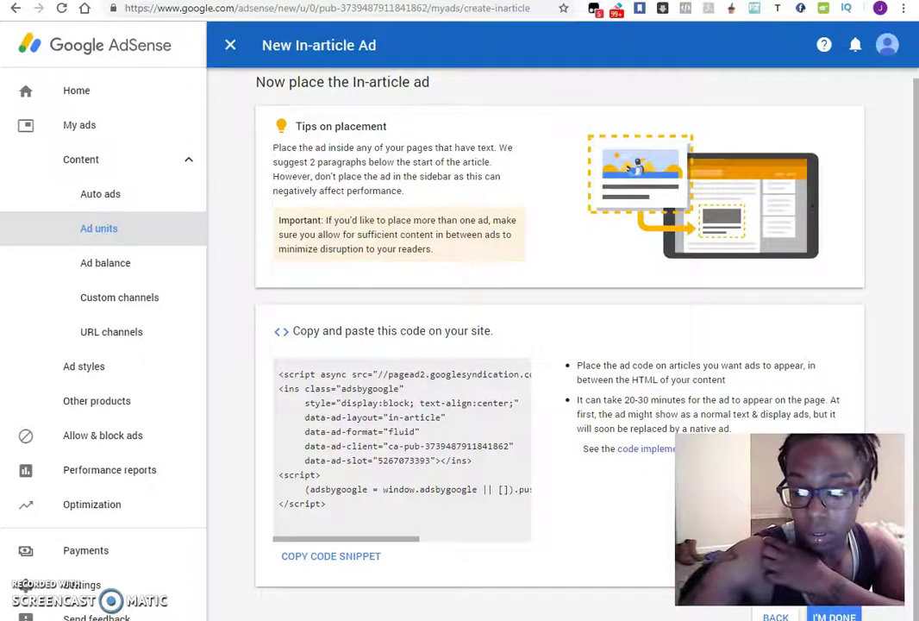
left_click(833, 616)
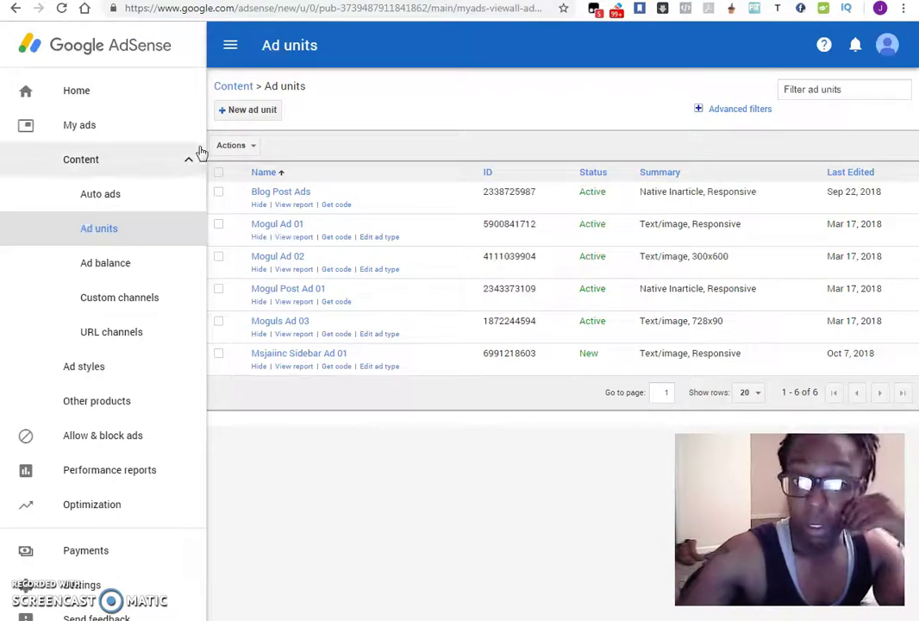
left_click(257, 110)
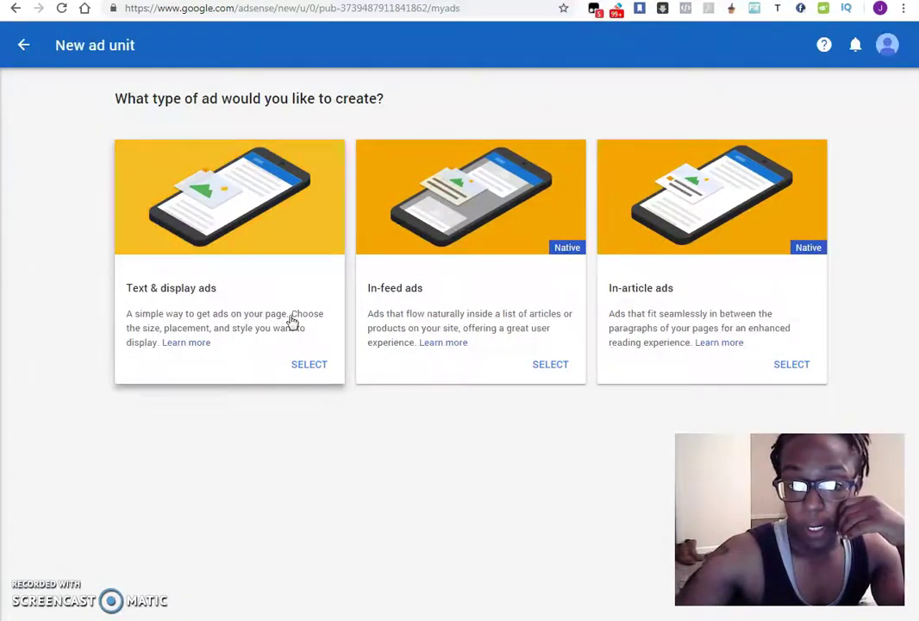
left_click(257, 227)
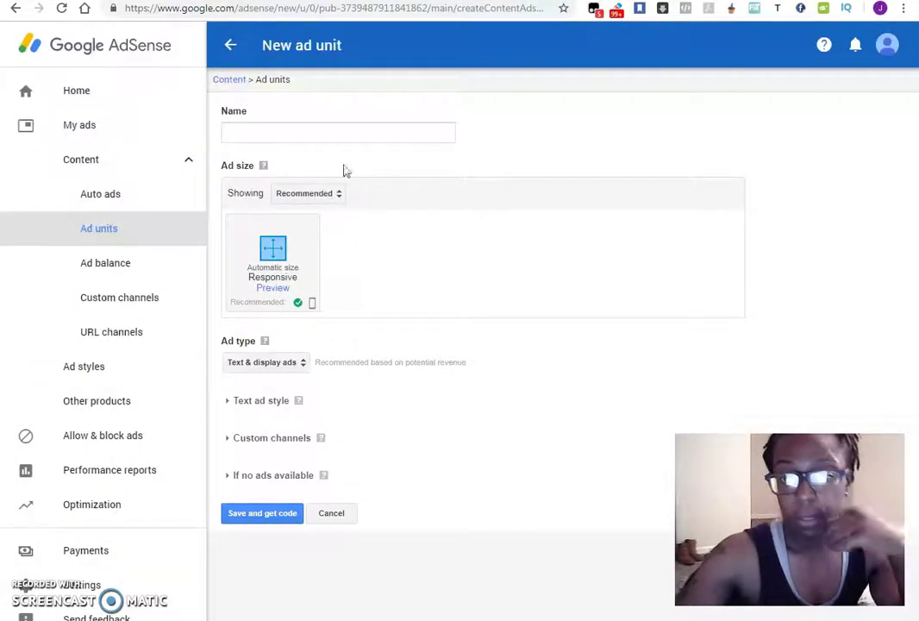
Choose the Large Leaderboard 970 x 90 size from the horizontal banner sizes for the new ad unit
left_click(344, 131)
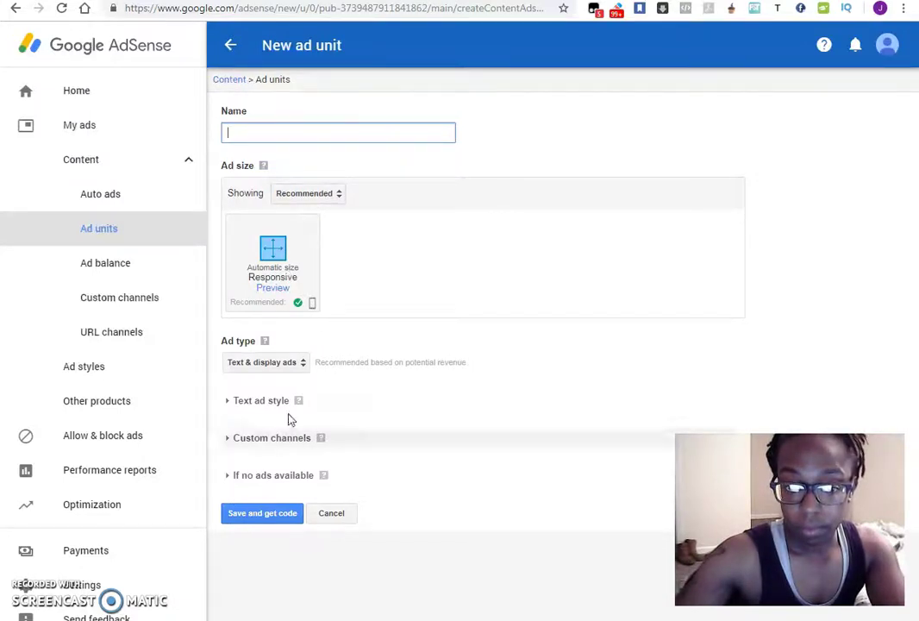
left_click(254, 402)
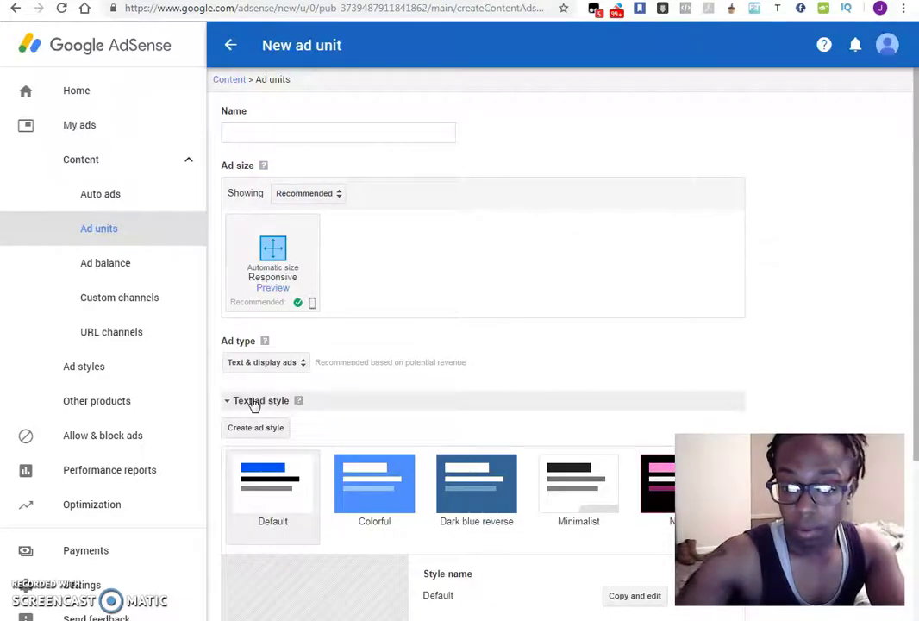
scroll(297, 404, "down", 4)
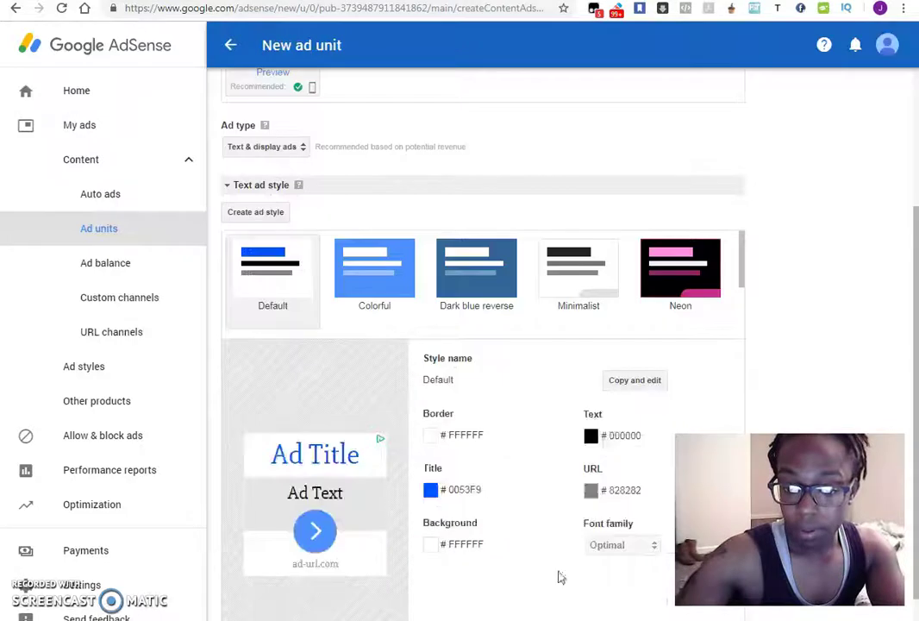
left_click(269, 188)
left_click(319, 203)
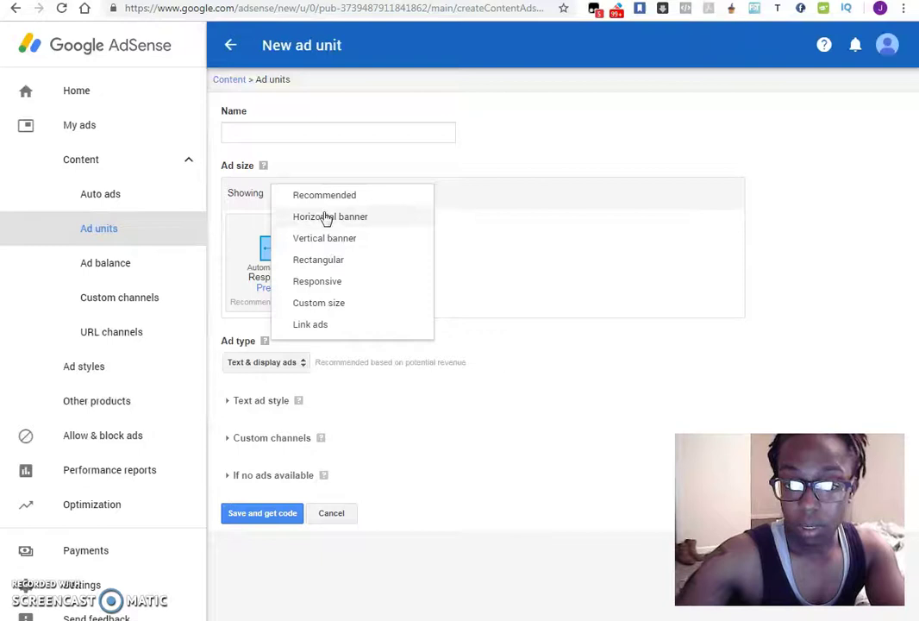
left_click(329, 219)
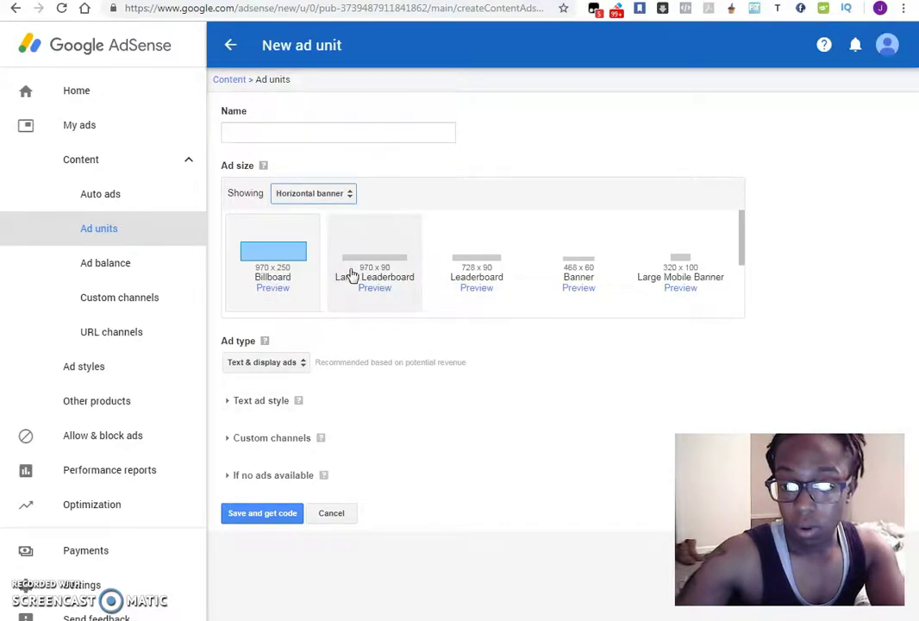
scroll(604, 272, "down", 3)
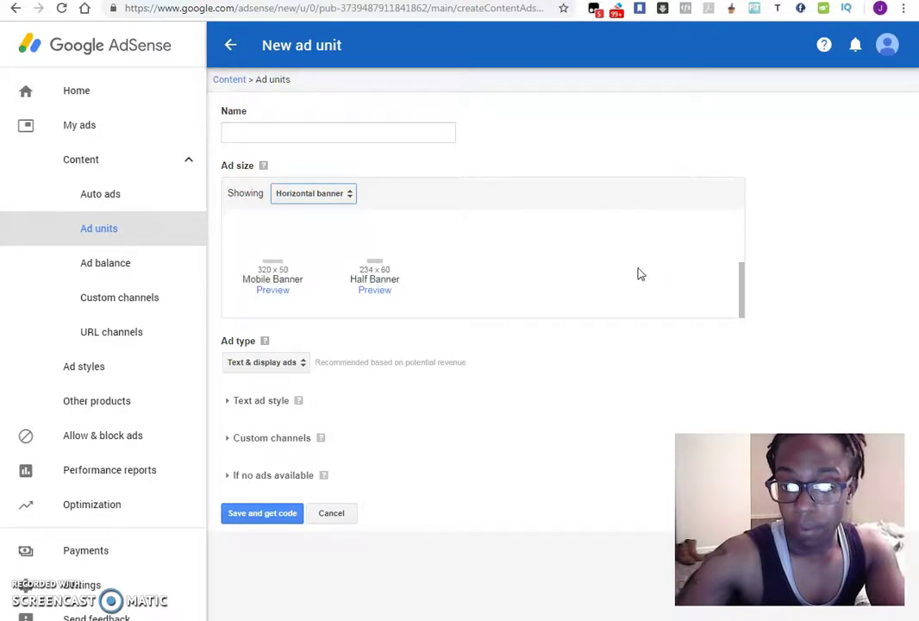
scroll(638, 273, "up", 3)
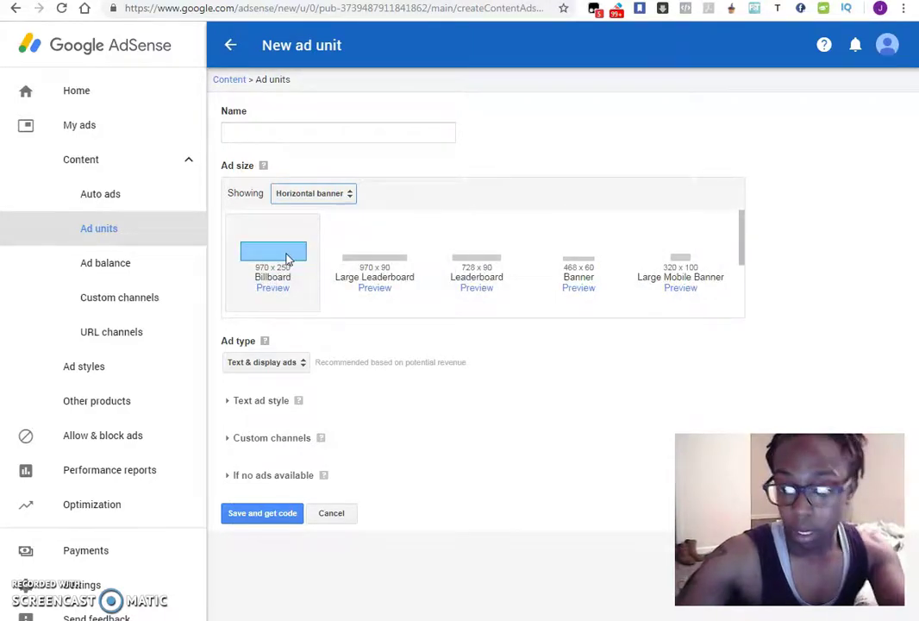
left_click(413, 276)
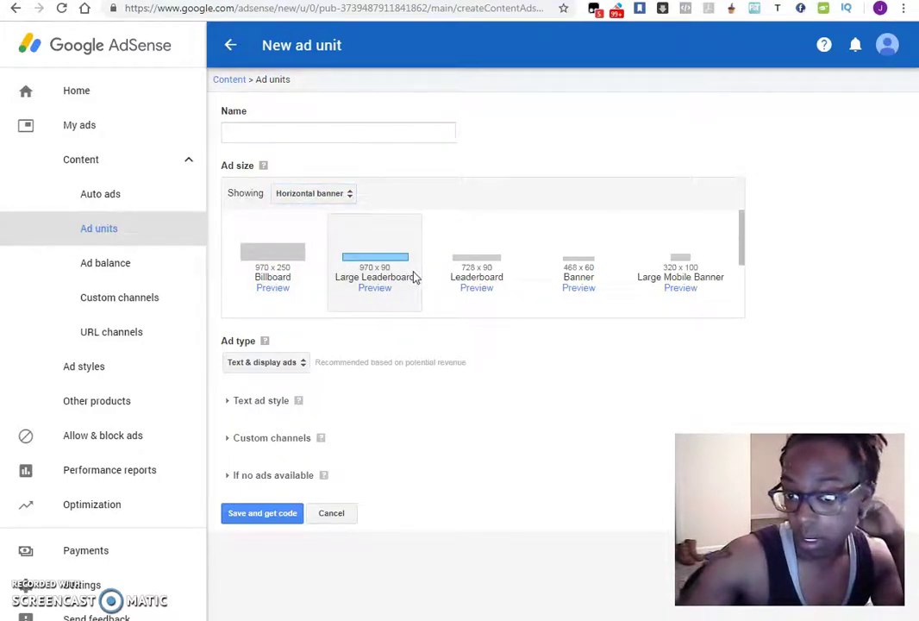
Name the new text and display ad unit "Msjaiinc Footer Ad 01"
left_click(299, 131)
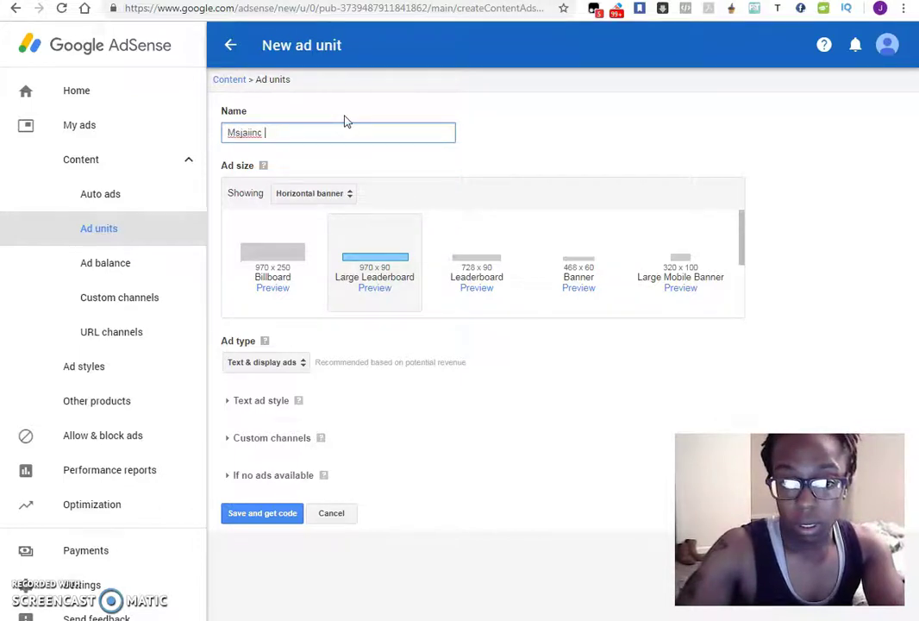
type("Msjaiinc Footer Ad 0")
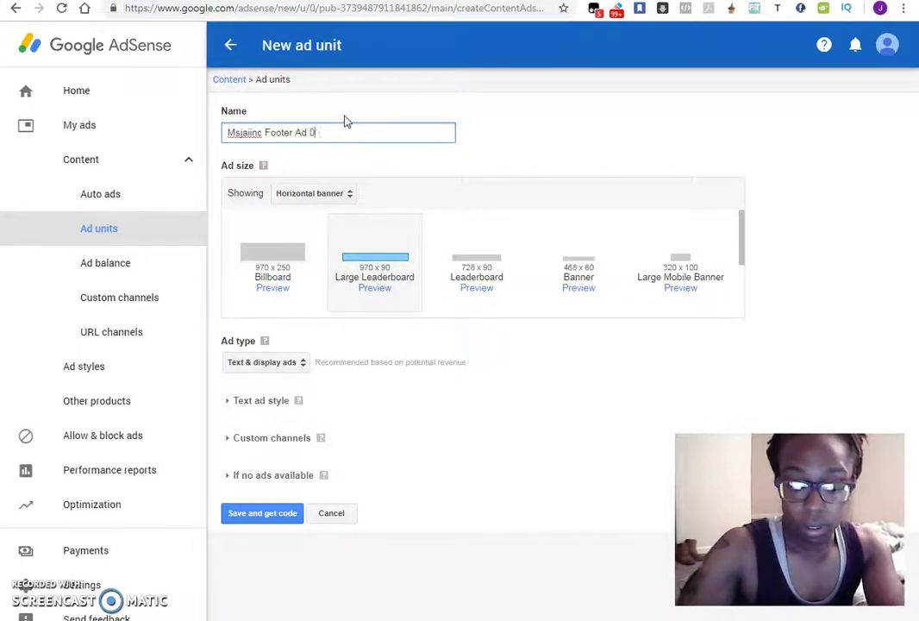
type("1")
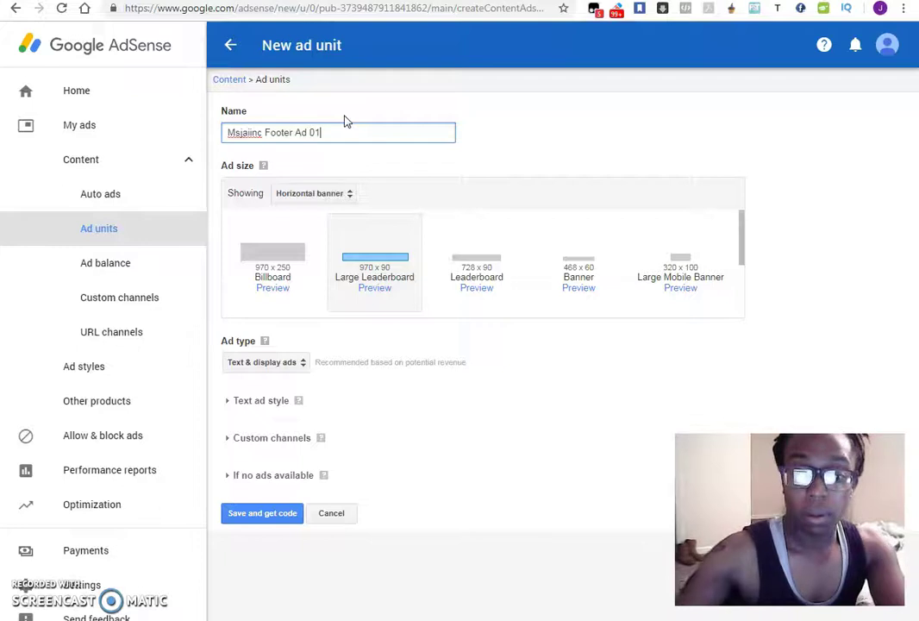
Keep the default option to collapse the unit or show blank space when no ads are available, and save to generate its code
left_click(284, 479)
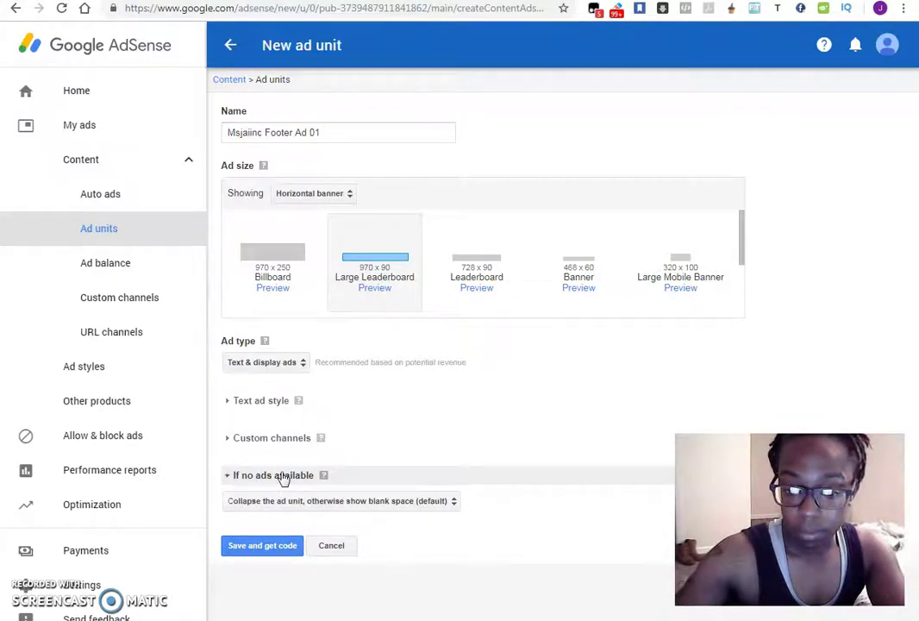
left_click(284, 479)
left_click(281, 477)
left_click(346, 504)
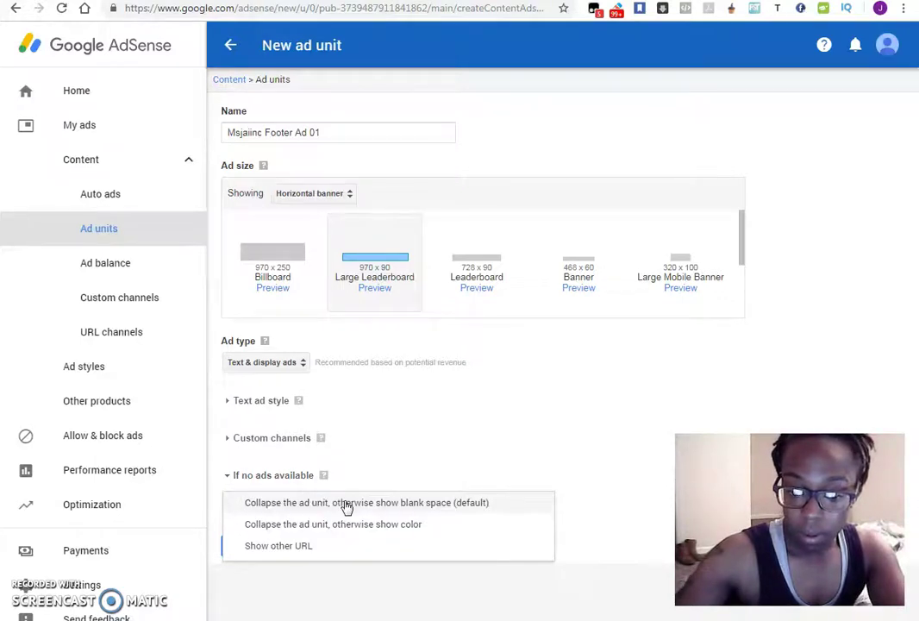
left_click(285, 561)
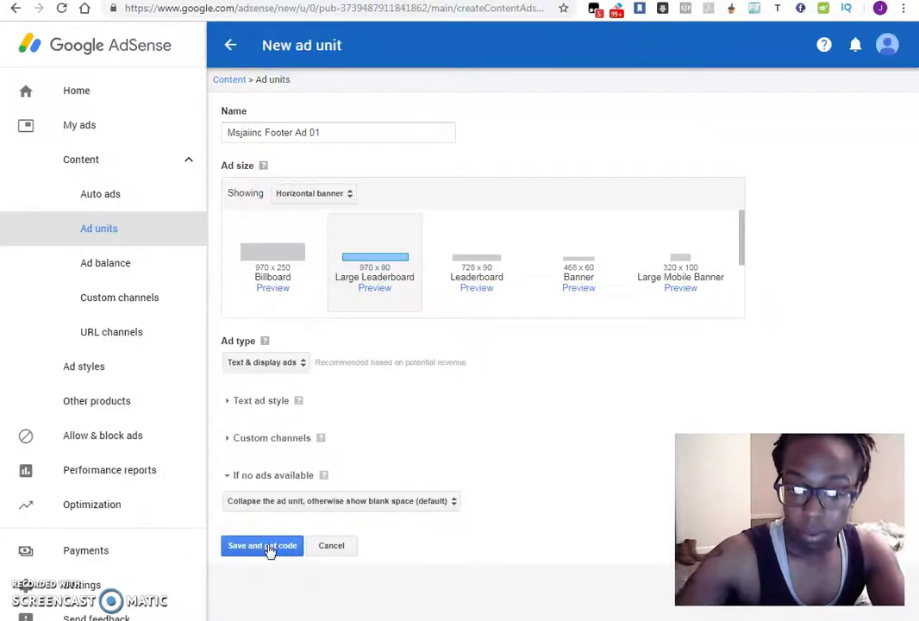
left_click(270, 552)
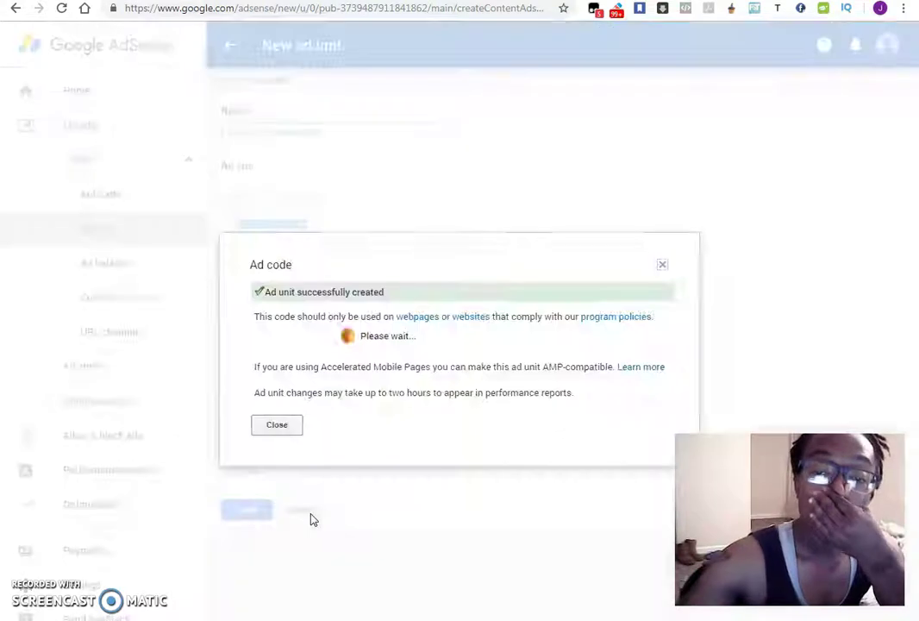
Copy the footer ad's code into Block 2 in Ad Inserter and enable the block's insertion on the homepage
left_click(382, 359)
key("ctrl+c")
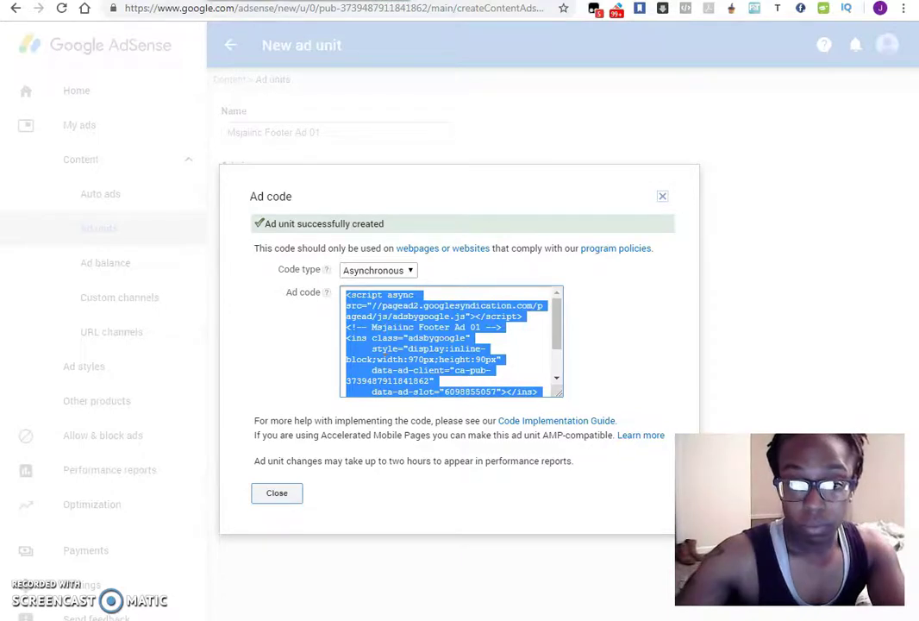
key("ctrl+Tab")
key("ctrl+v")
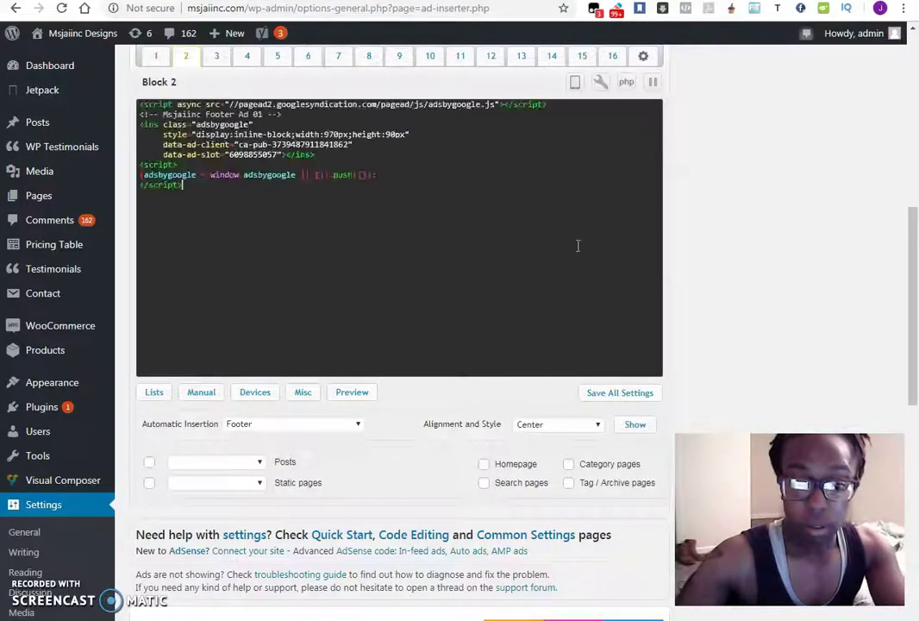
left_click(484, 465)
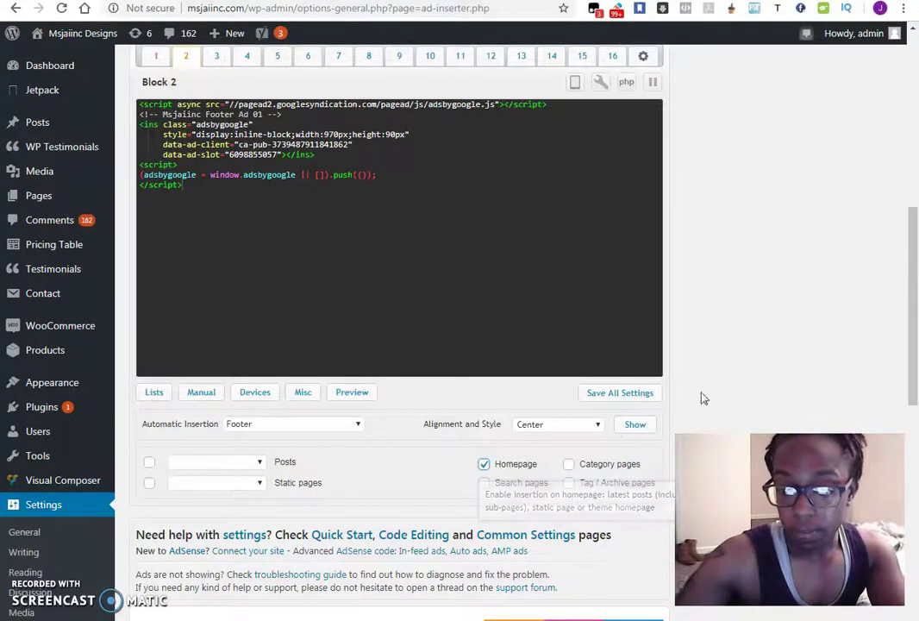
Enable Block 2's insertion on category, search and tag/archive pages as well, and save all Ad Inserter settings
scroll(712, 375, "down", 1)
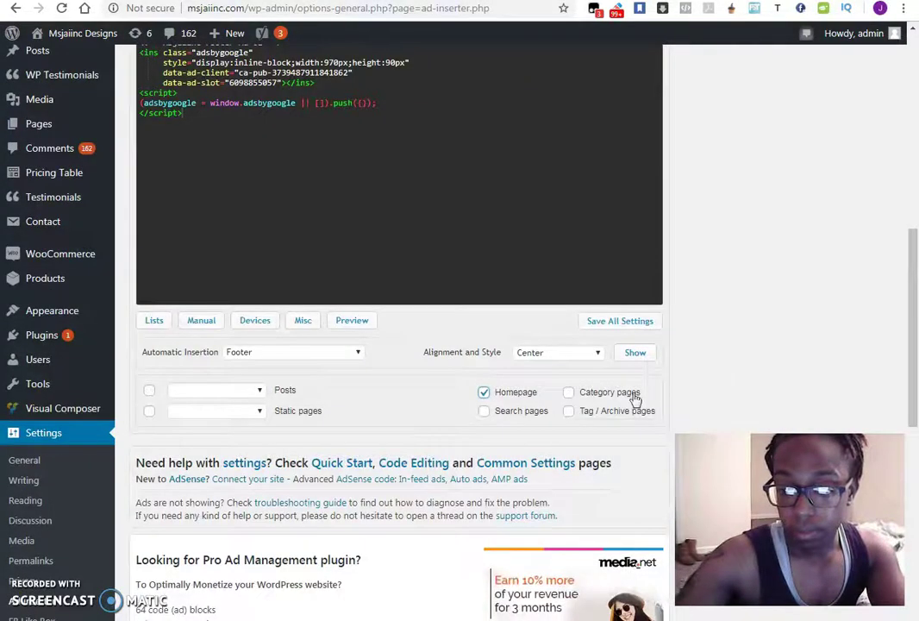
left_click(569, 394)
left_click(484, 412)
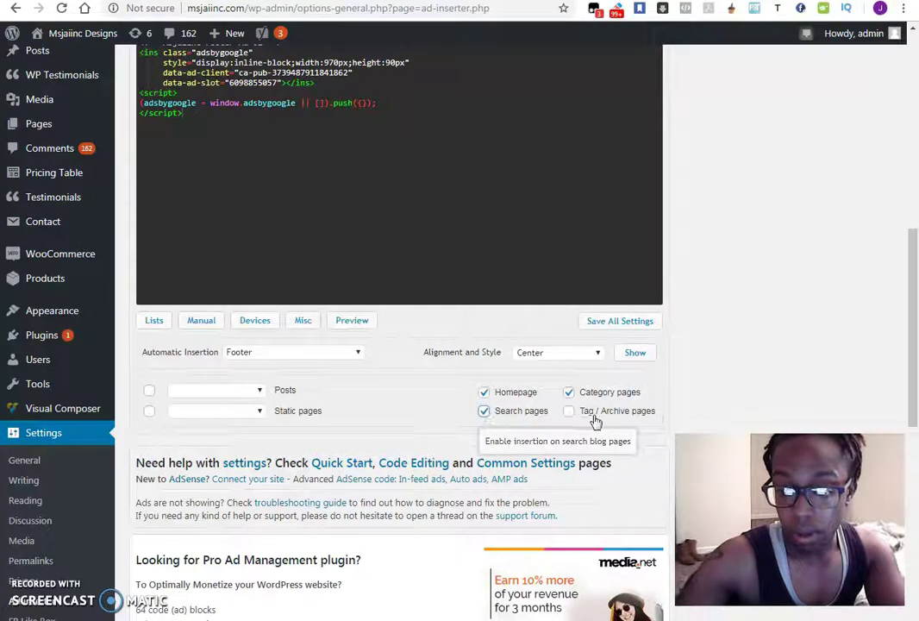
left_click(569, 412)
scroll(740, 303, "down", 3)
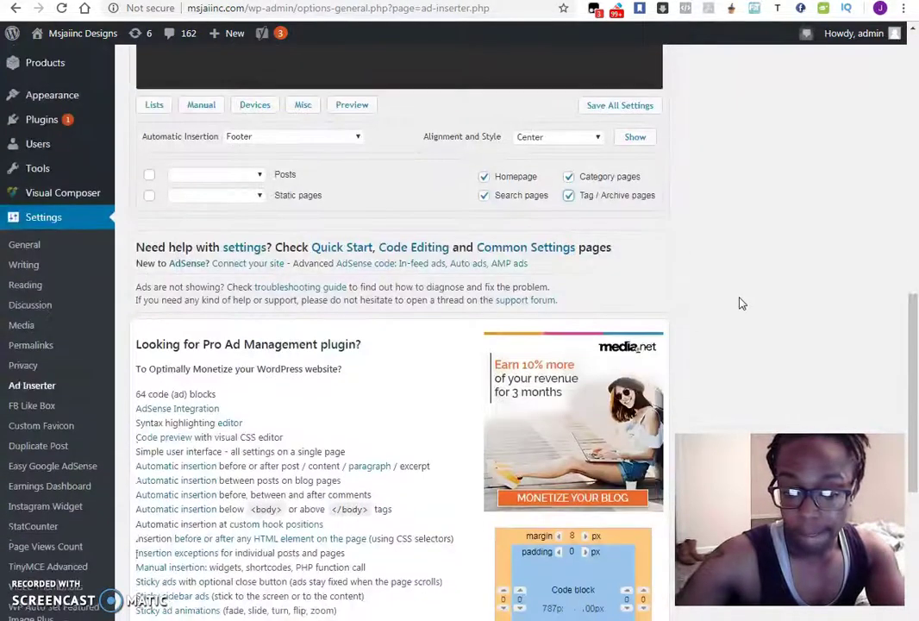
scroll(709, 320, "up", 6)
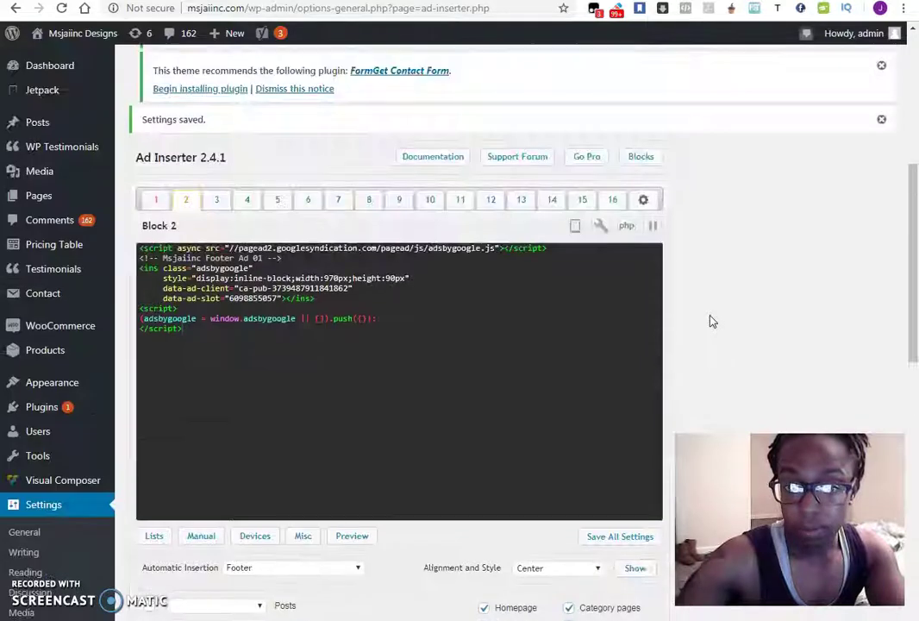
scroll(712, 321, "down", 2)
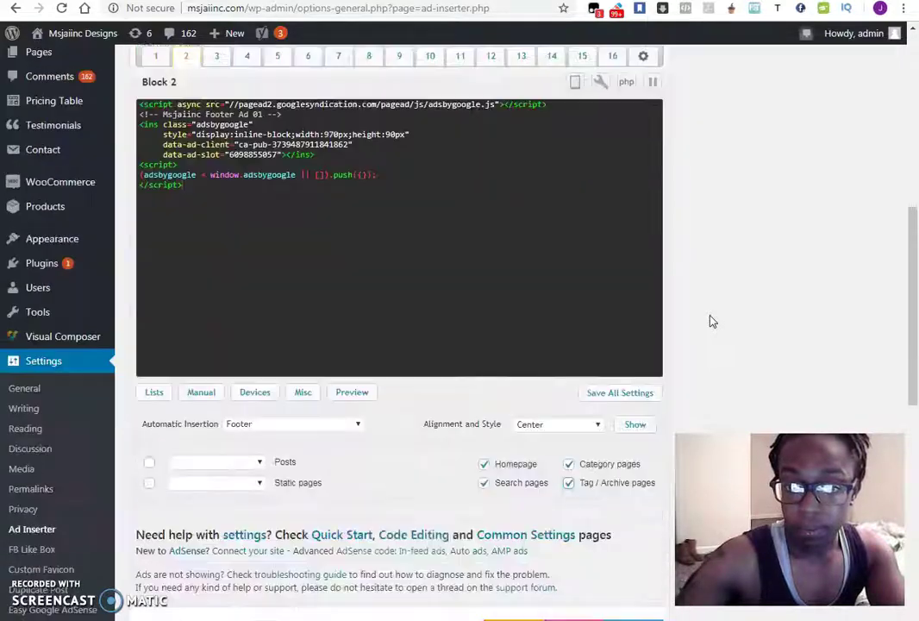
left_click(634, 395)
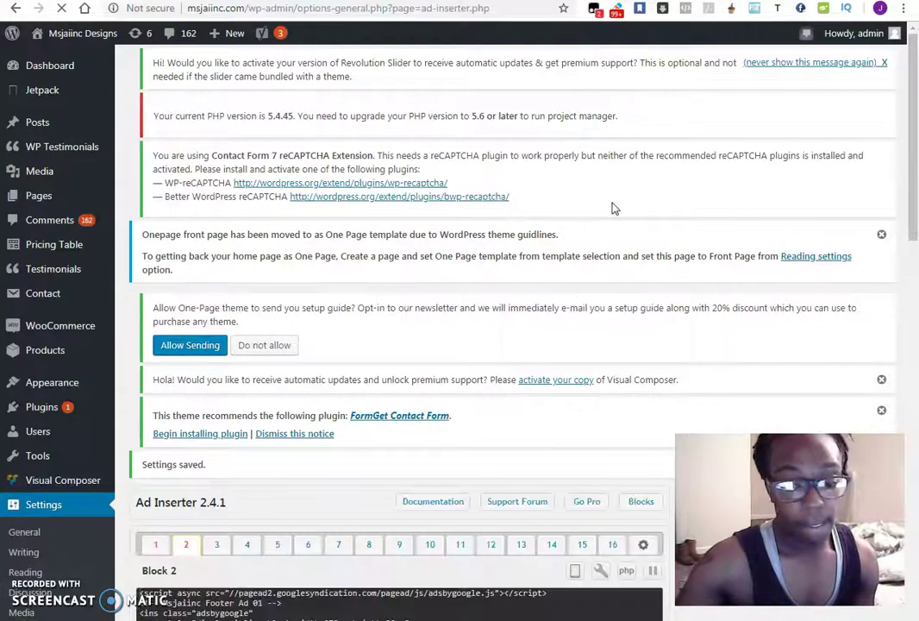
Open the code preview of Block 2 and examine the footer ad's alignment and layout
scroll(615, 208, "down", 6)
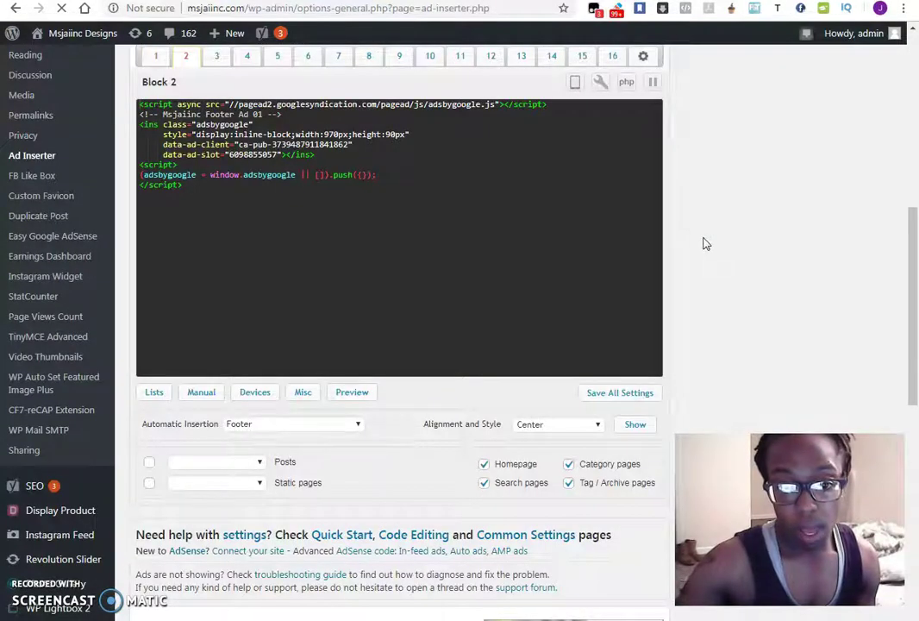
left_click(352, 393)
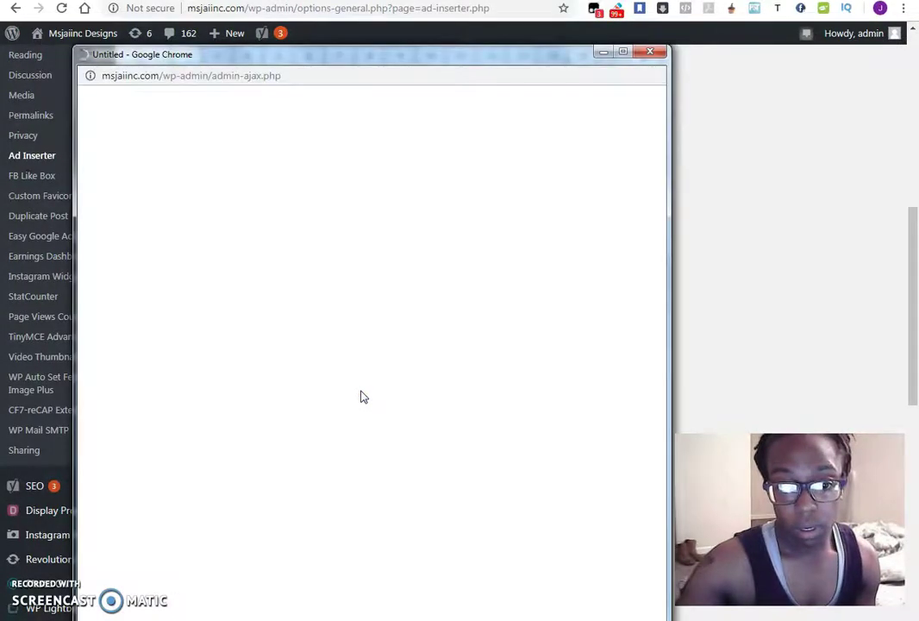
left_click_drag(230, 60, 227, 33)
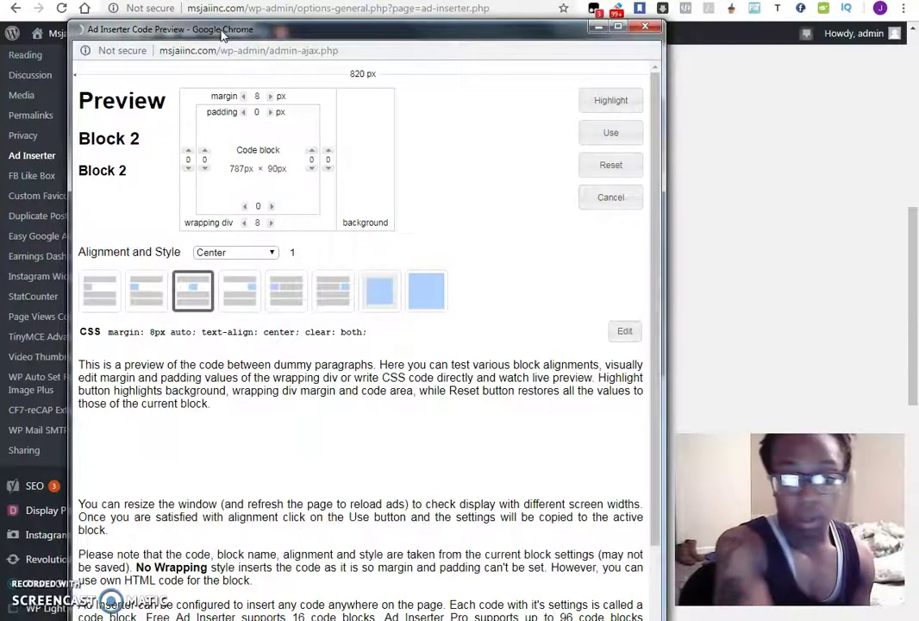
scroll(511, 359, "down", 2)
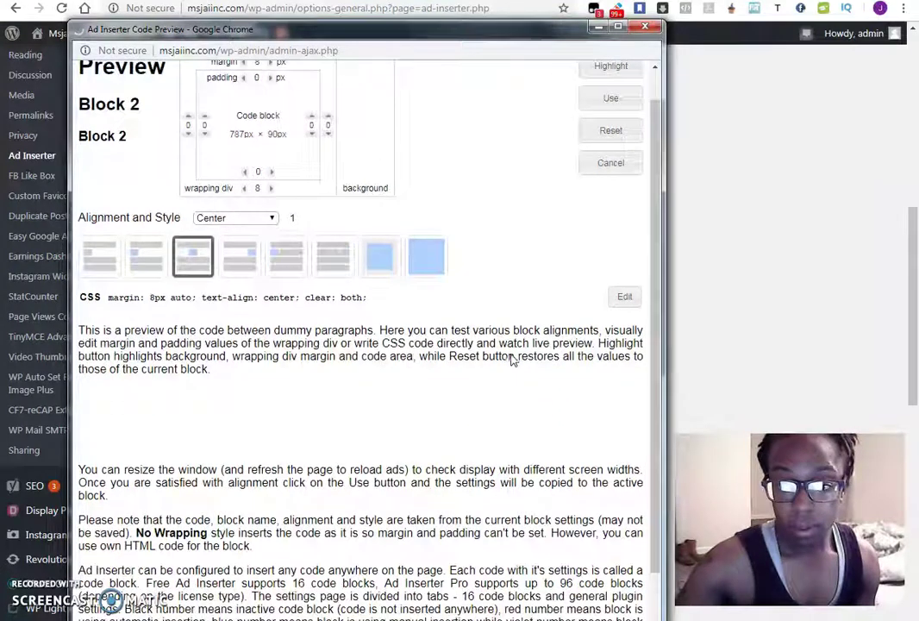
scroll(514, 349, "up", 2)
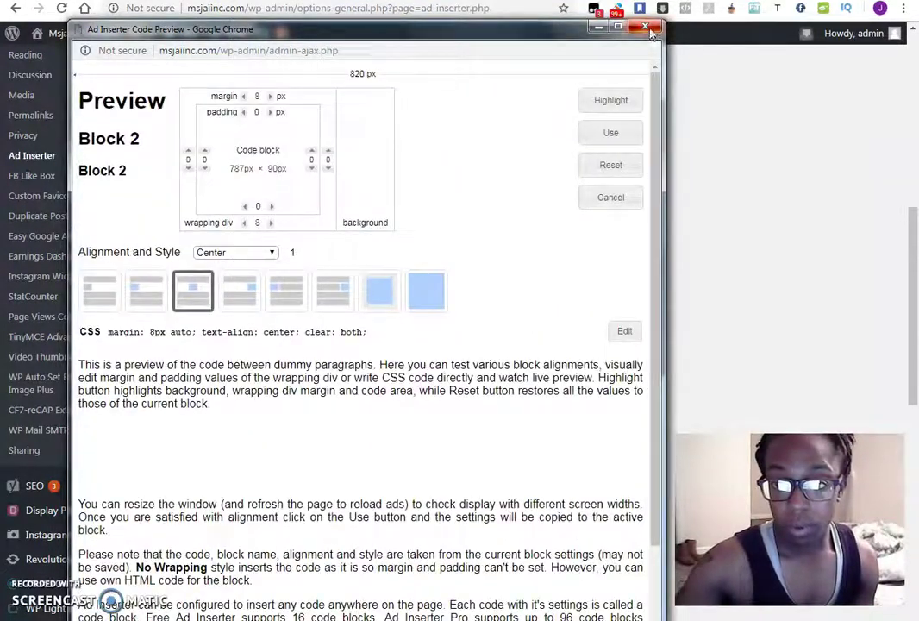
left_click(762, 226)
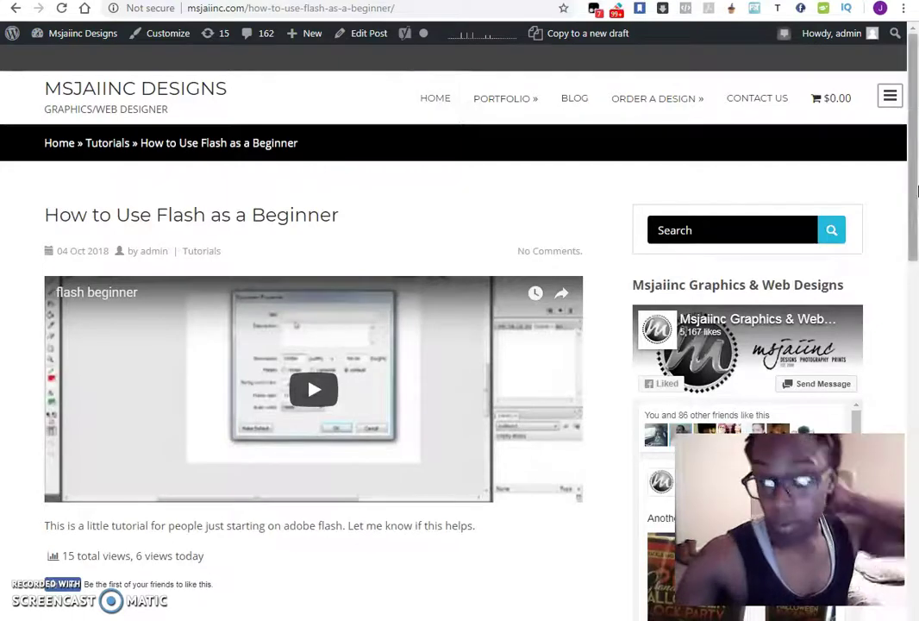
Check the "How to Use Flash as a Beginner" post for ads, reloading the page to load the saved blocks
scroll(916, 464, "down", 5)
scroll(916, 463, "down", 8)
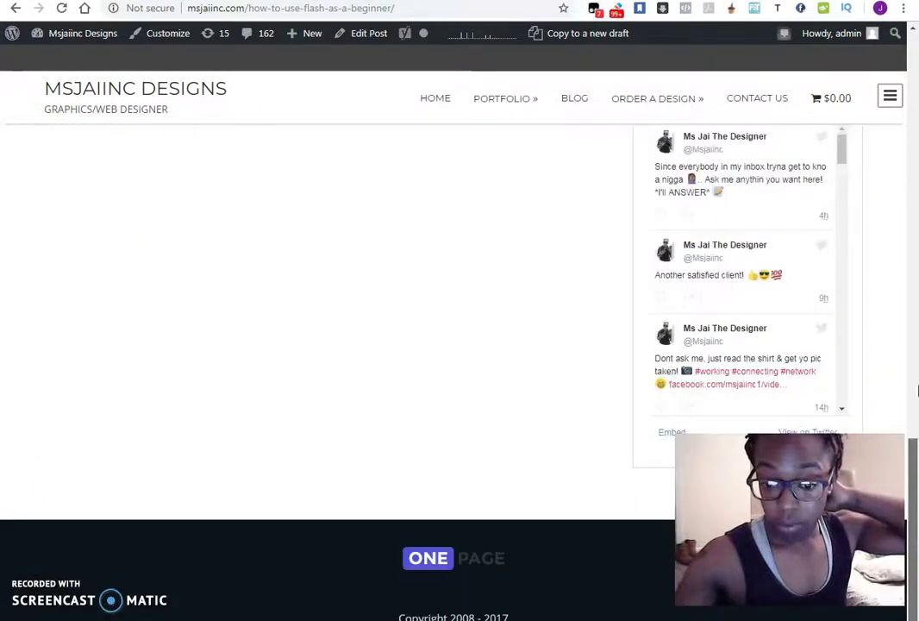
scroll(917, 391, "up", 13)
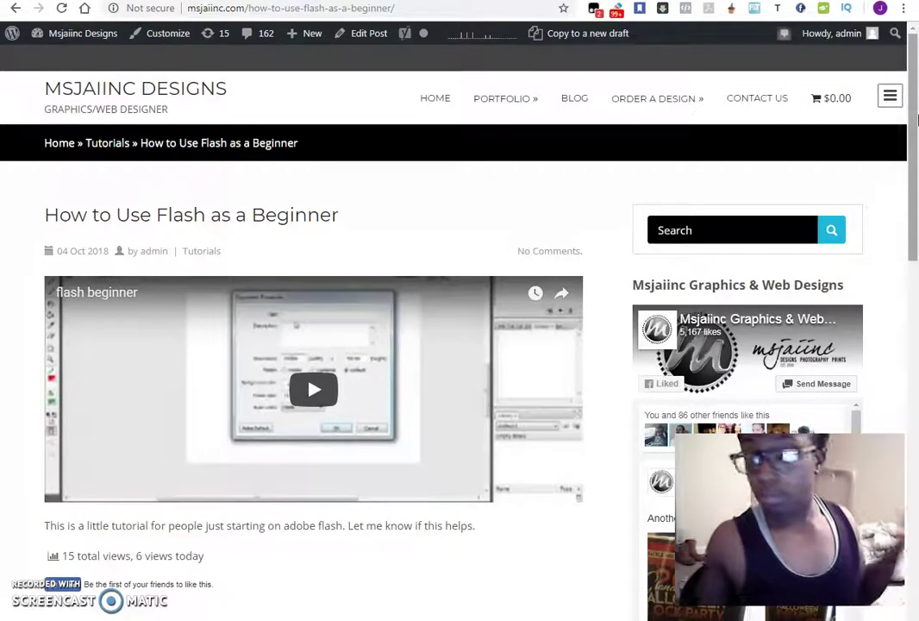
key("F5")
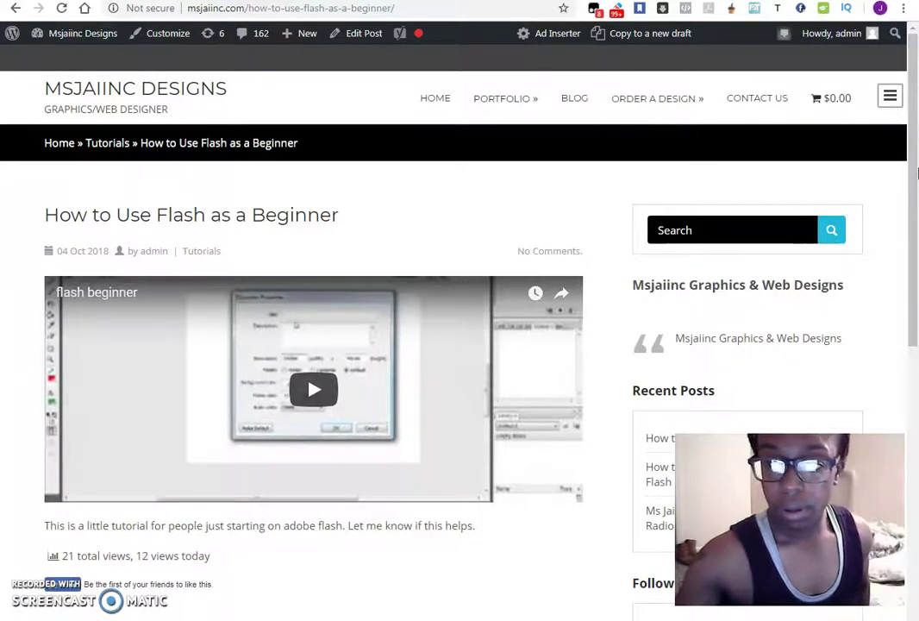
left_click_drag(918, 172, 918, 328)
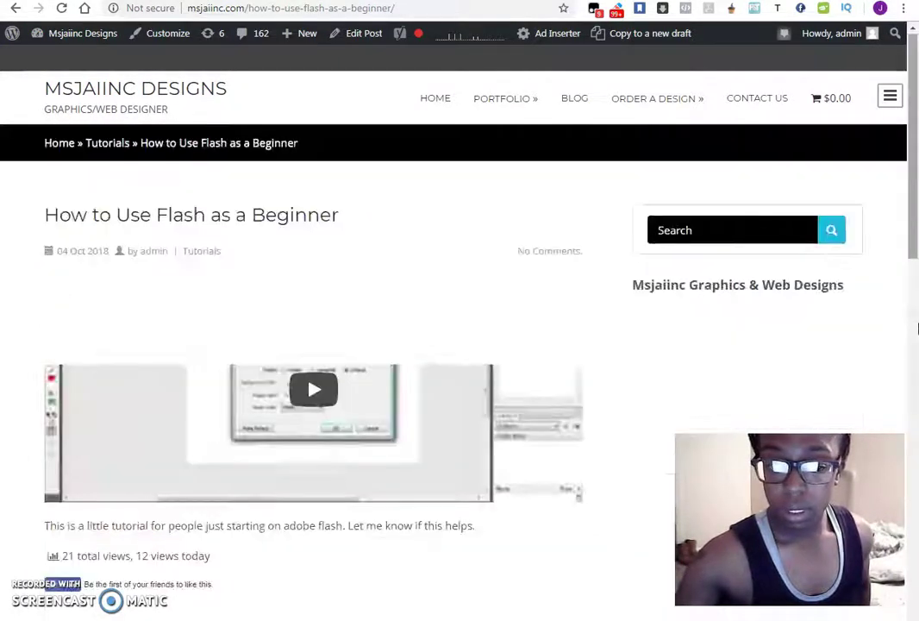
left_click_drag(914, 207, 914, 183)
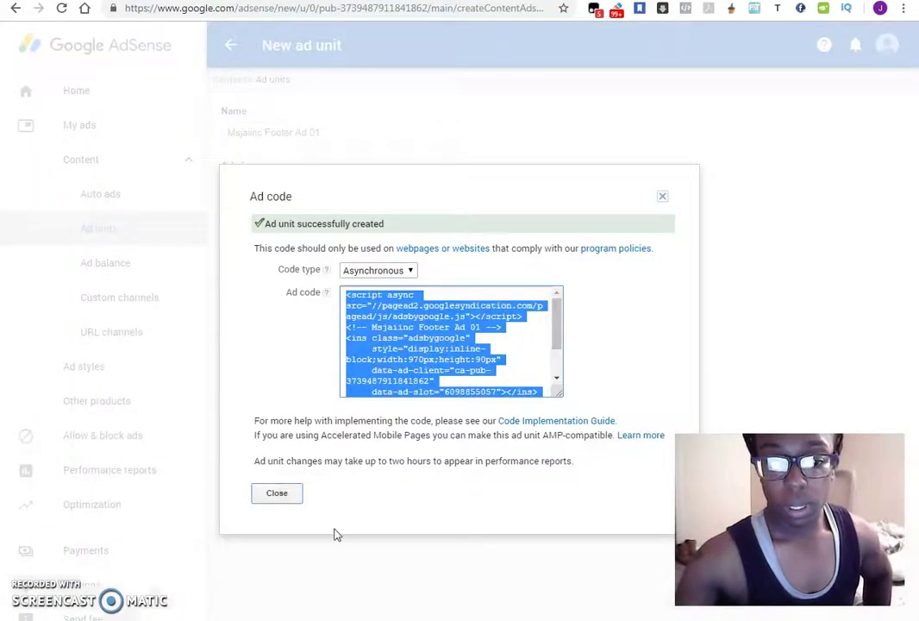
Switch to Google AdSense, close the footer ad's code, and copy the code of the "Msjaiinc Sidebar Ad 01" unit
left_click(276, 492)
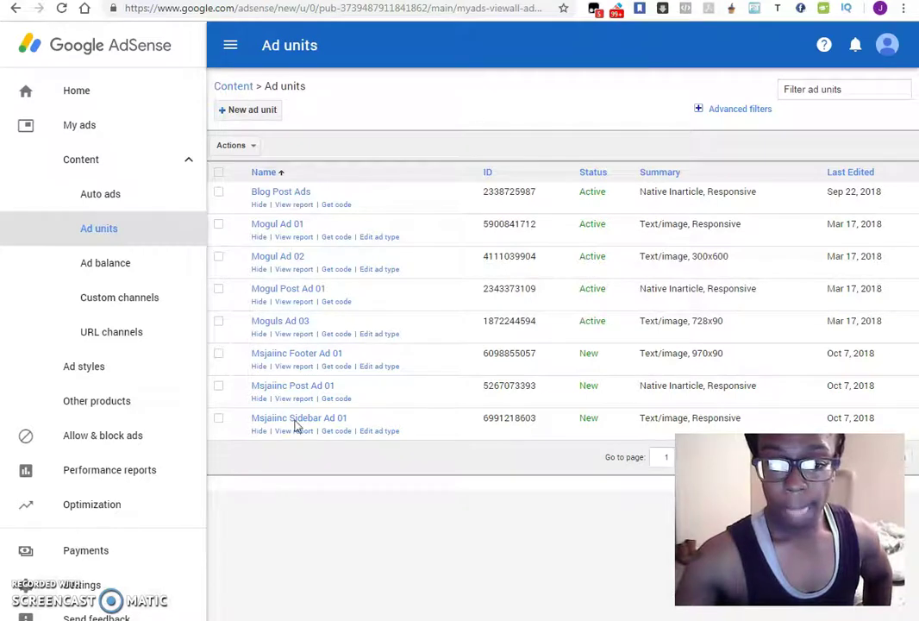
left_click(338, 431)
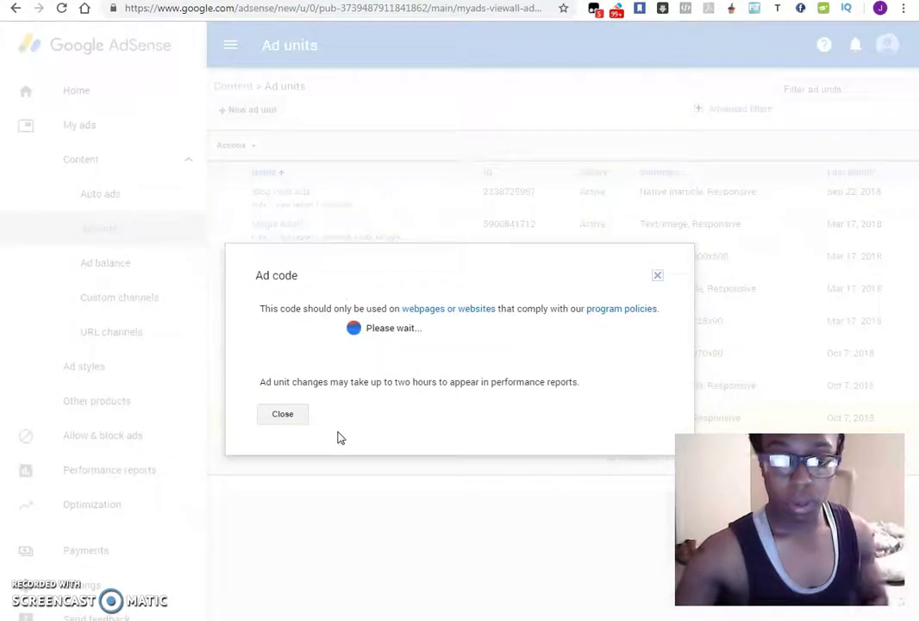
left_click(367, 345)
key("ctrl+c")
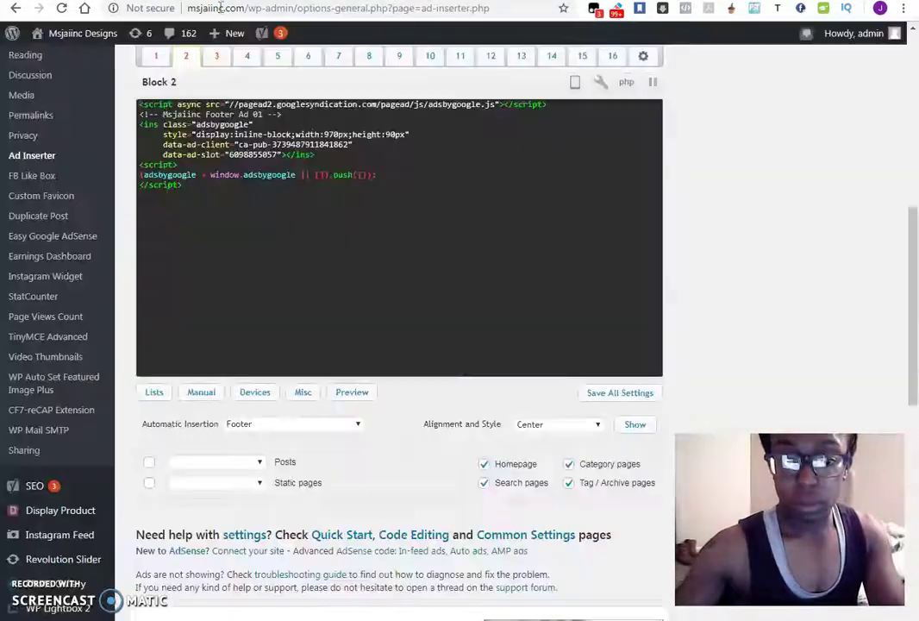
Switch back to WordPress and open the site's Widgets page to reach the Primary Widget Area
scroll(109, 332, "up", 4)
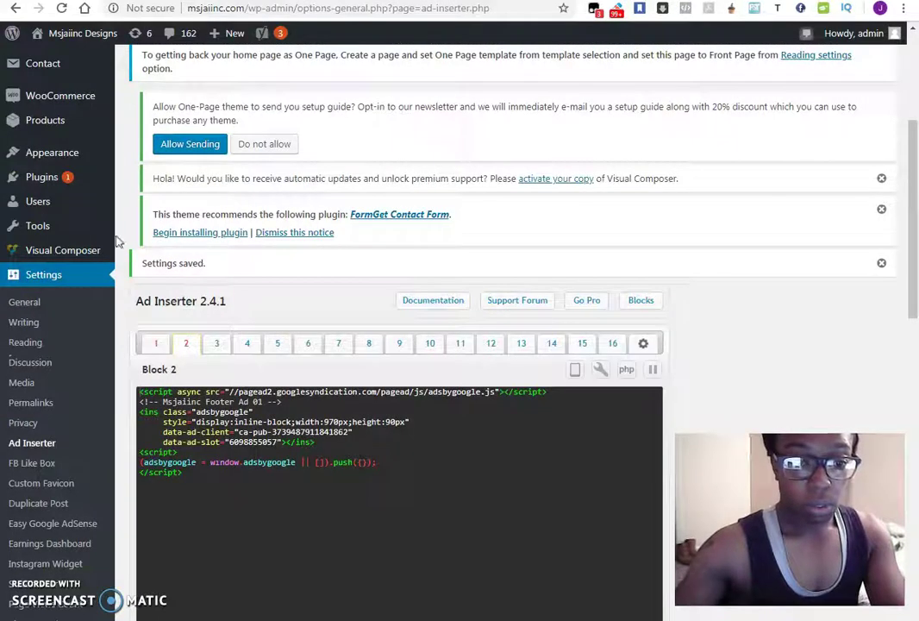
mouse_move(82, 156)
left_click(153, 199)
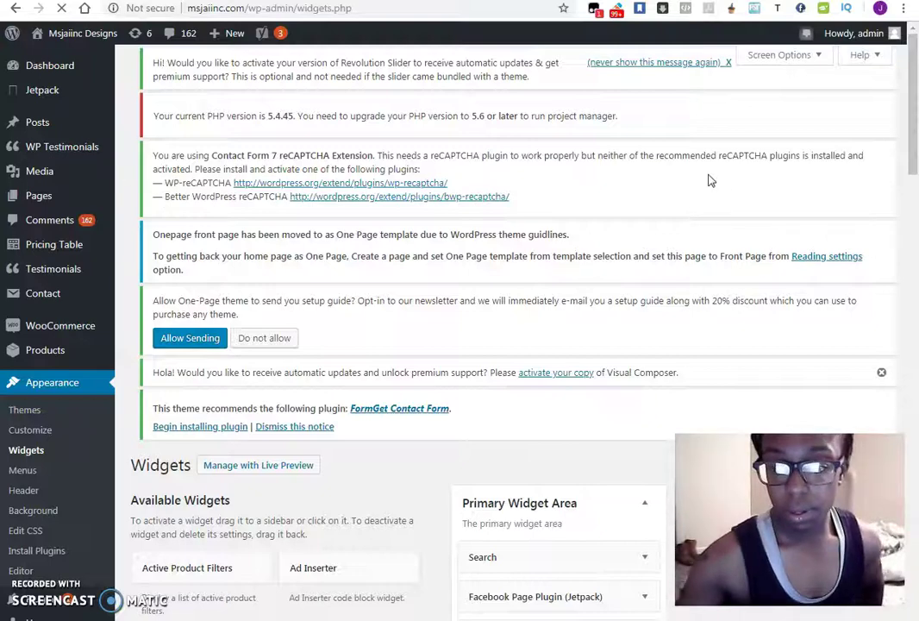
scroll(681, 166, "down", 3)
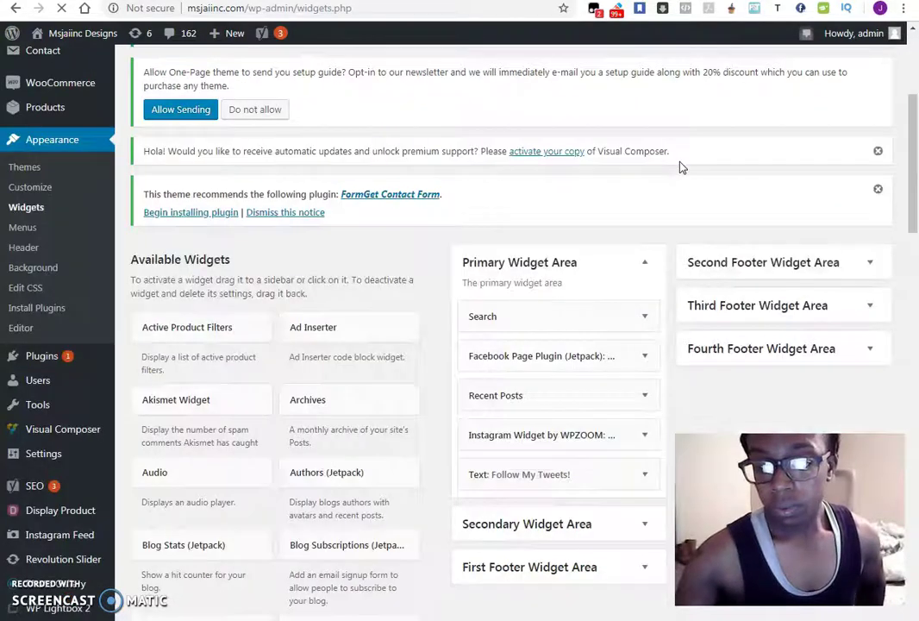
scroll(661, 233, "down", 3)
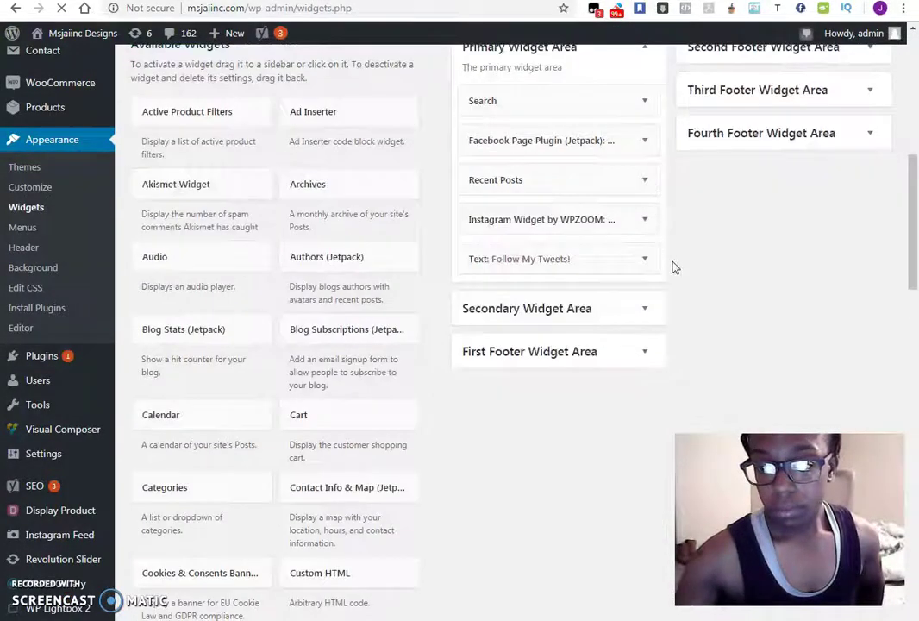
scroll(684, 296, "up", 2)
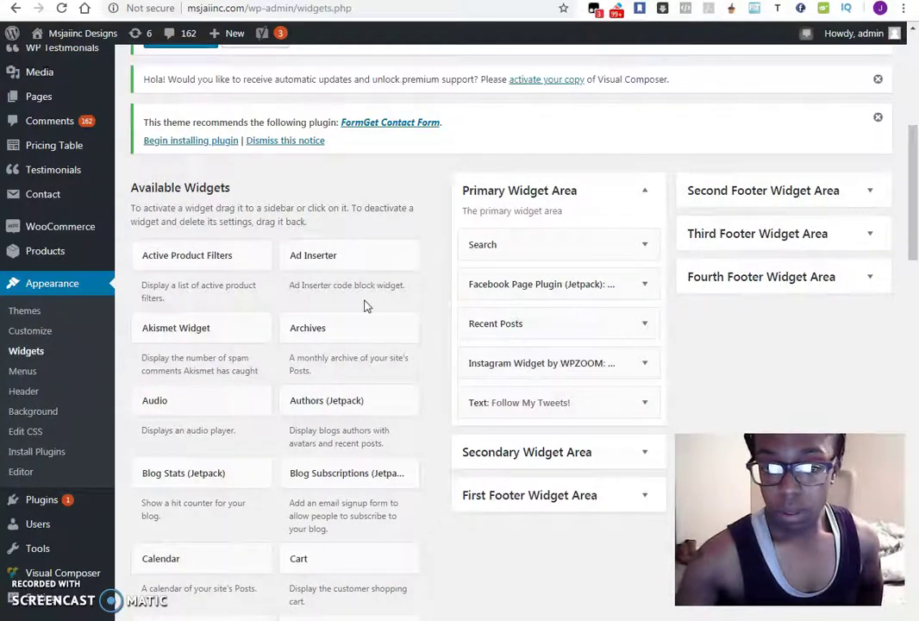
Add a Custom HTML widget below Recent Posts in the Primary Widget Area, paste the sidebar ad code into its content, and save it
scroll(435, 451, "down", 6)
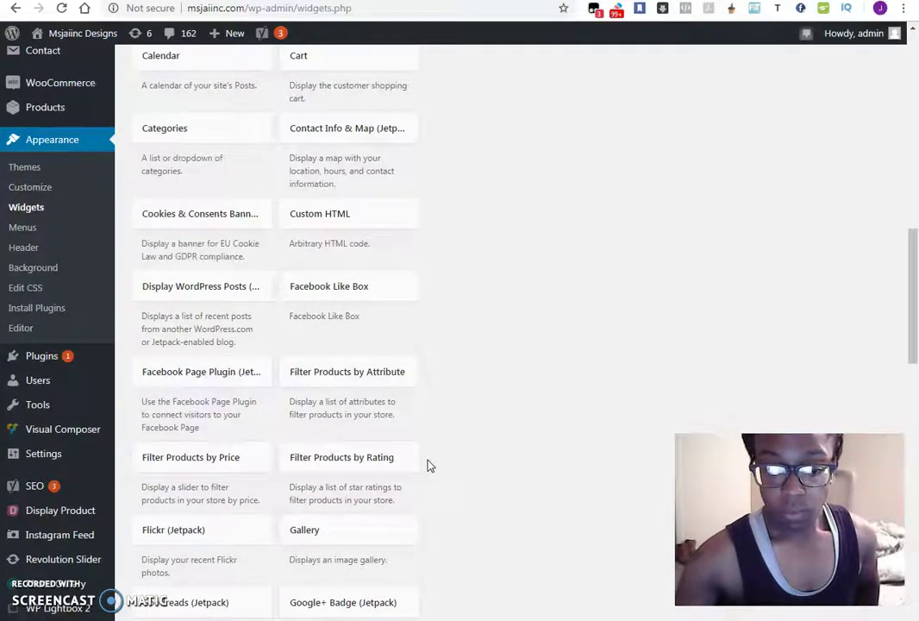
scroll(429, 466, "down", 3)
scroll(430, 466, "up", 5)
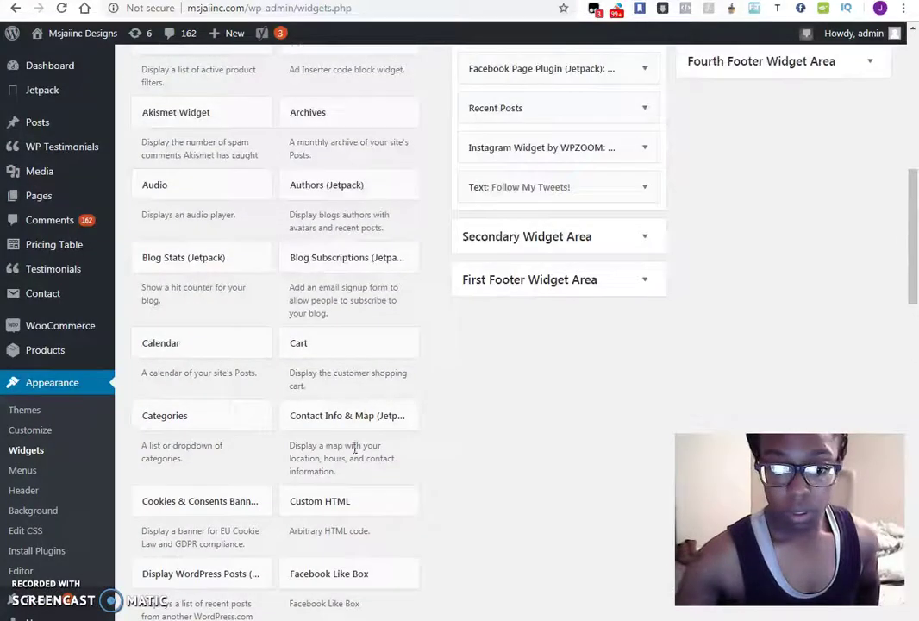
left_click_drag(352, 512, 566, 162)
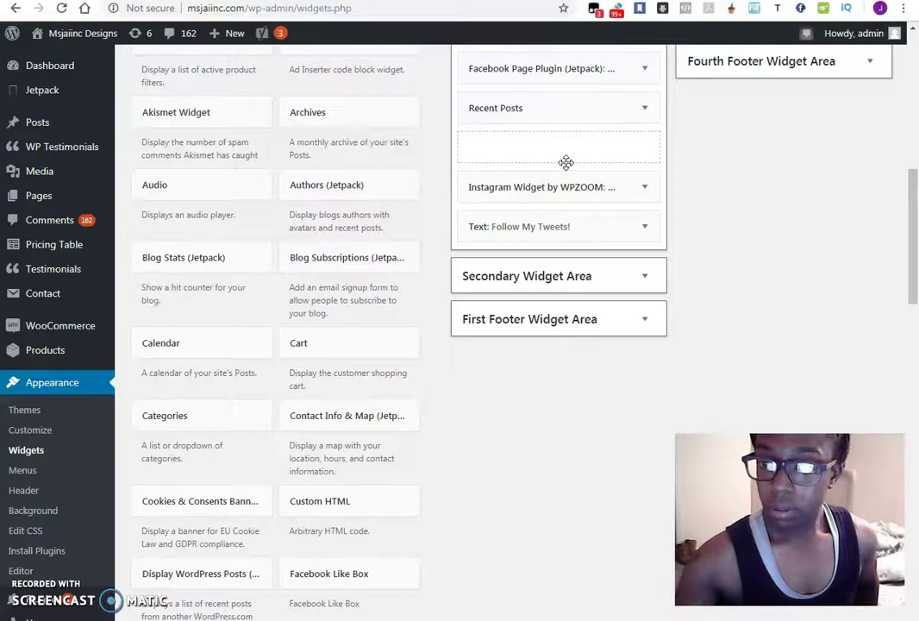
left_click_drag(566, 162, 564, 161)
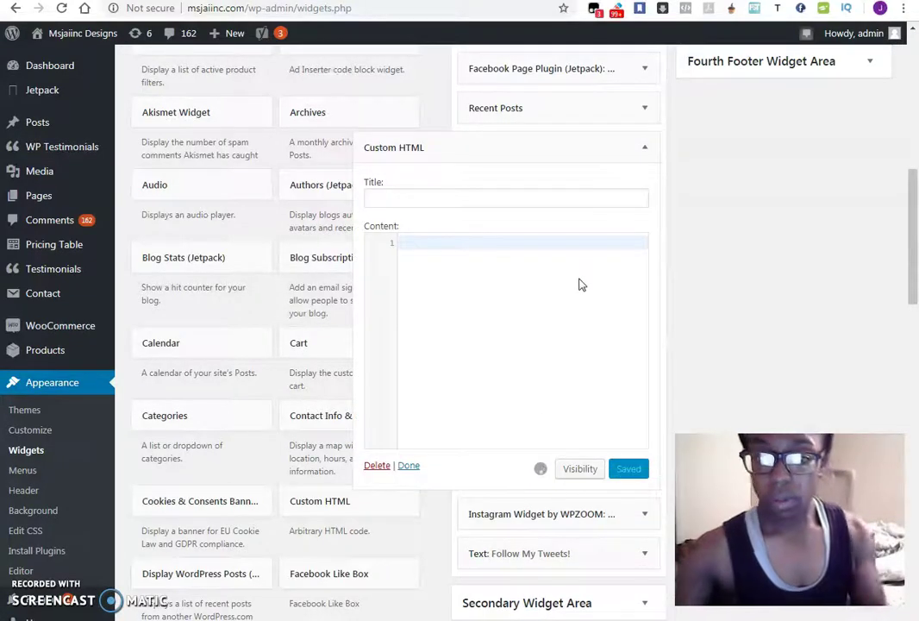
key("ctrl+v")
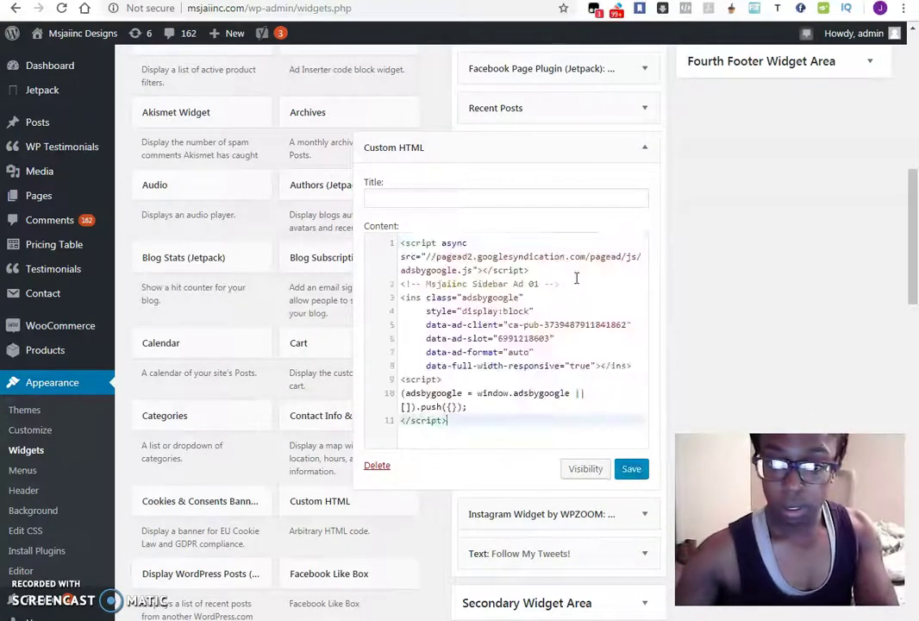
left_click(633, 471)
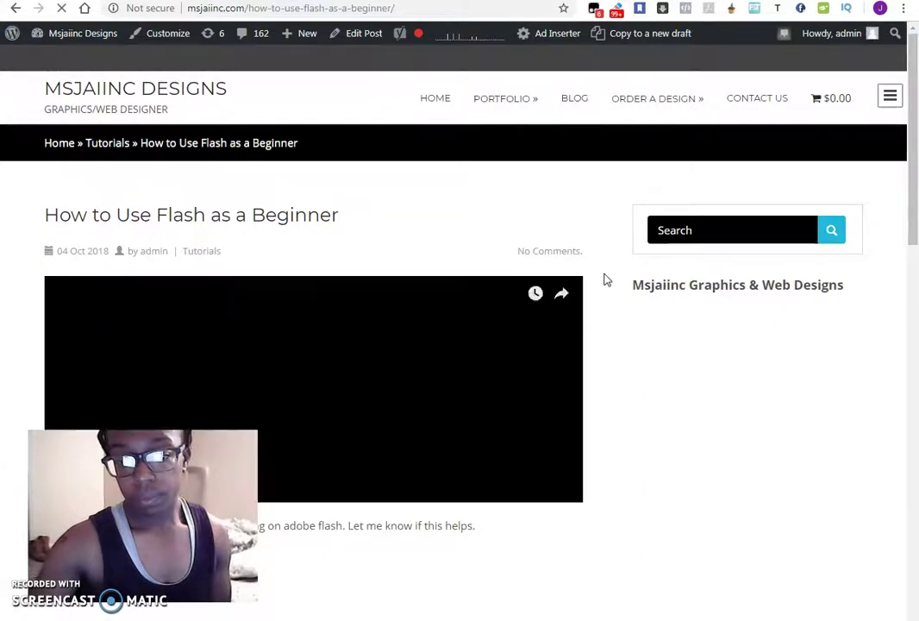
Examine the "How to Use Flash as a Beginner" post's sidebar and footer for the ad placements
scroll(607, 280, "down", 3)
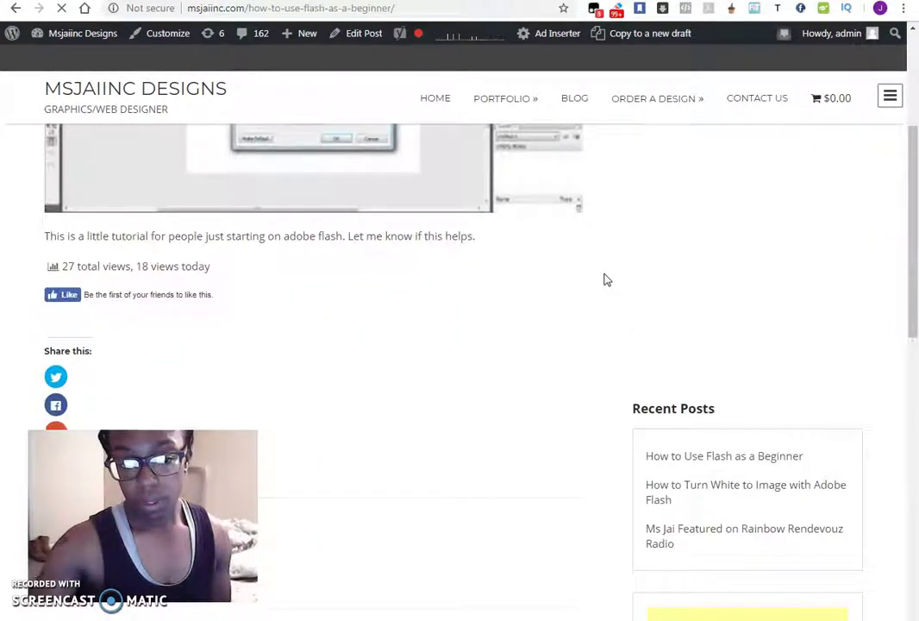
scroll(606, 280, "down", 1)
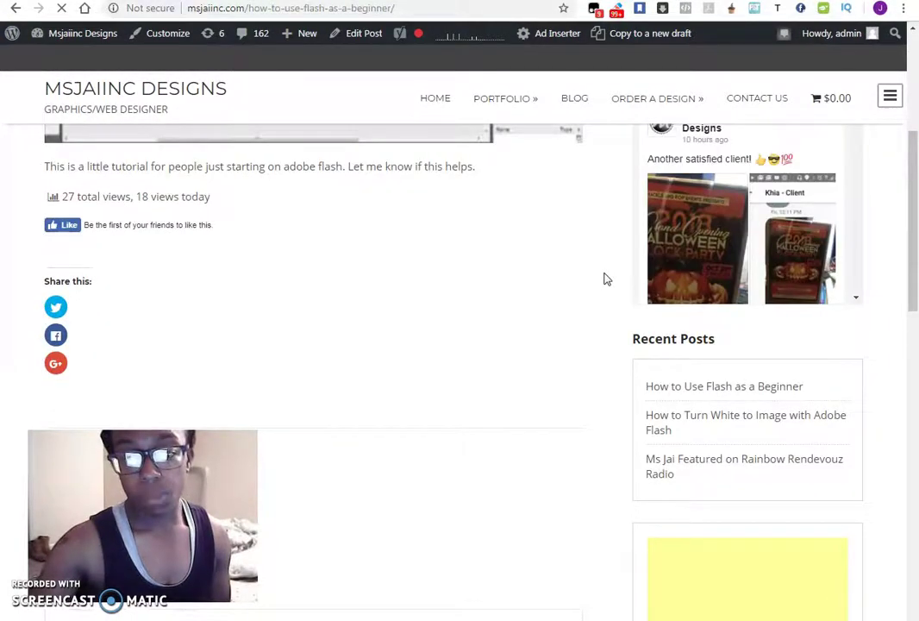
scroll(606, 279, "down", 3)
scroll(606, 279, "down", 10)
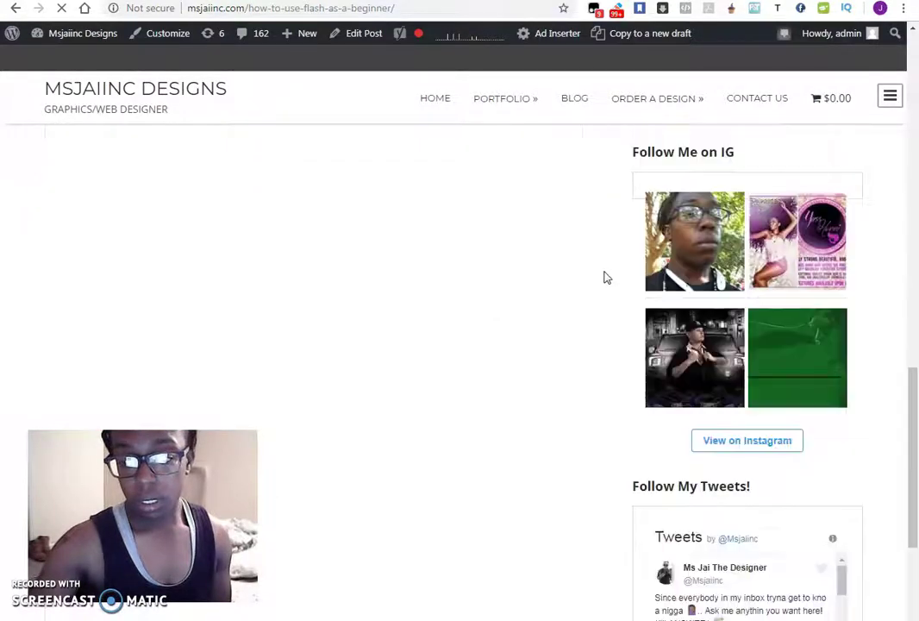
scroll(606, 278, "down", 3)
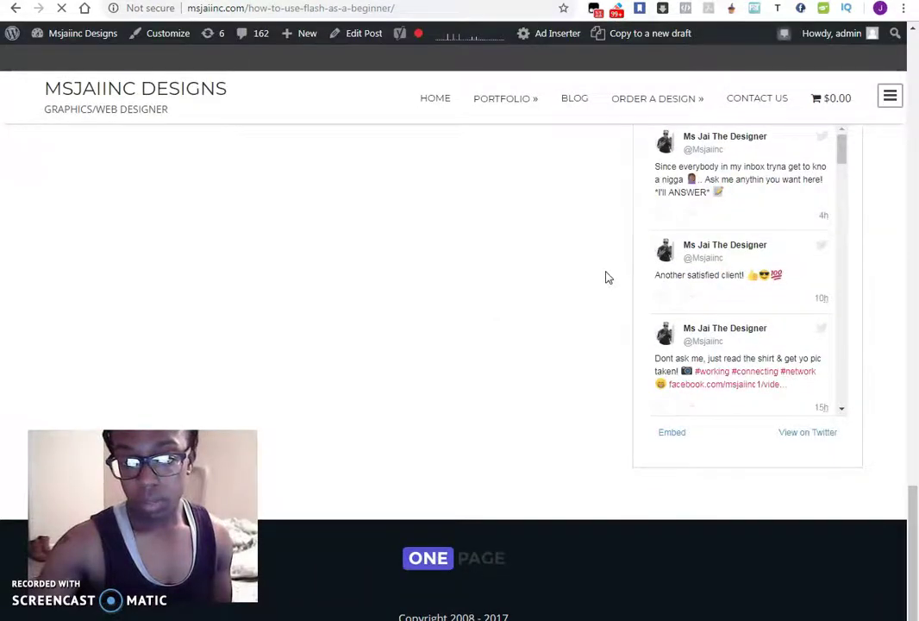
Examine the sidebar ad area between Recent Posts and Follow Me on IG, and return to the beginning of the post
scroll(608, 277, "up", 7)
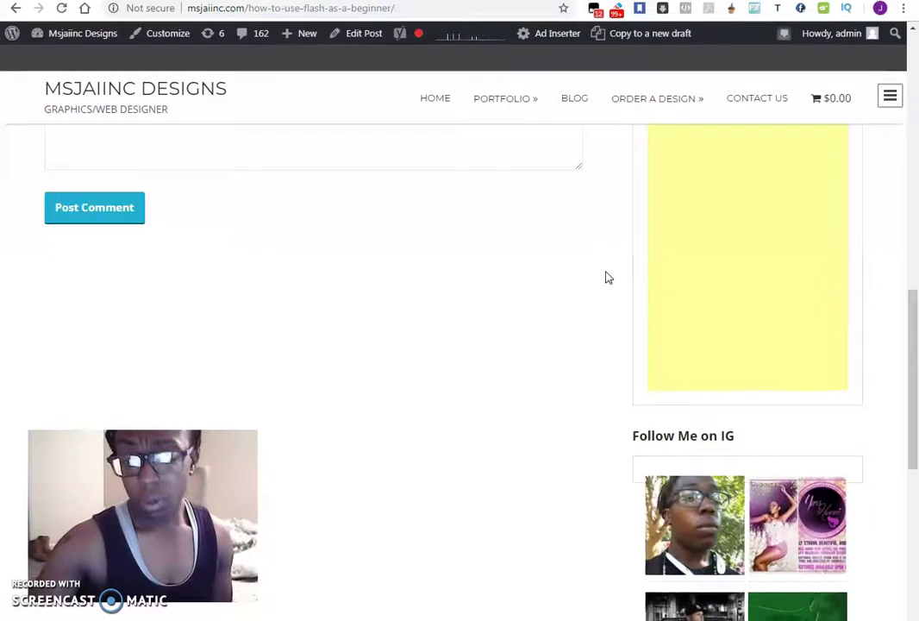
scroll(608, 276, "up", 4)
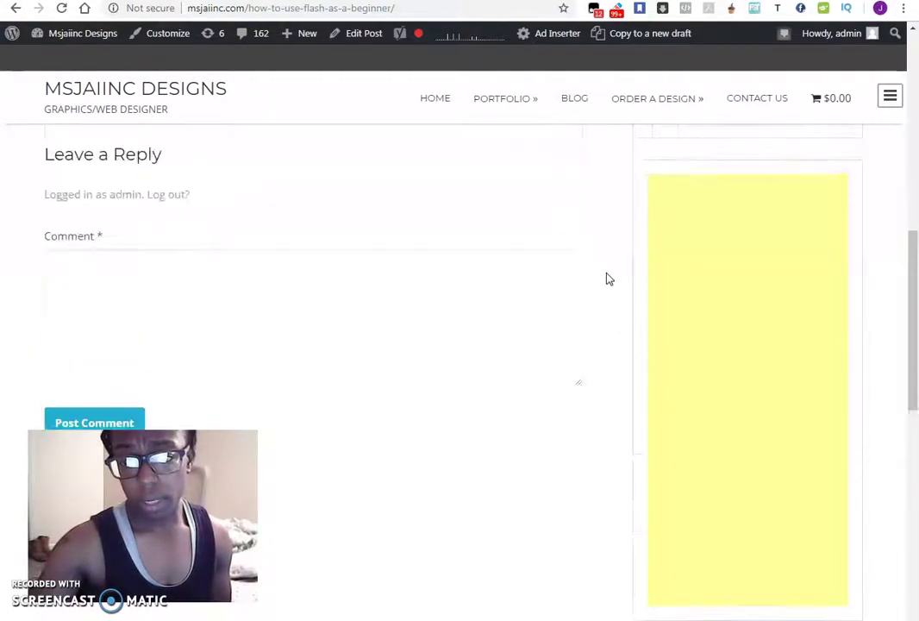
scroll(616, 271, "down", 2)
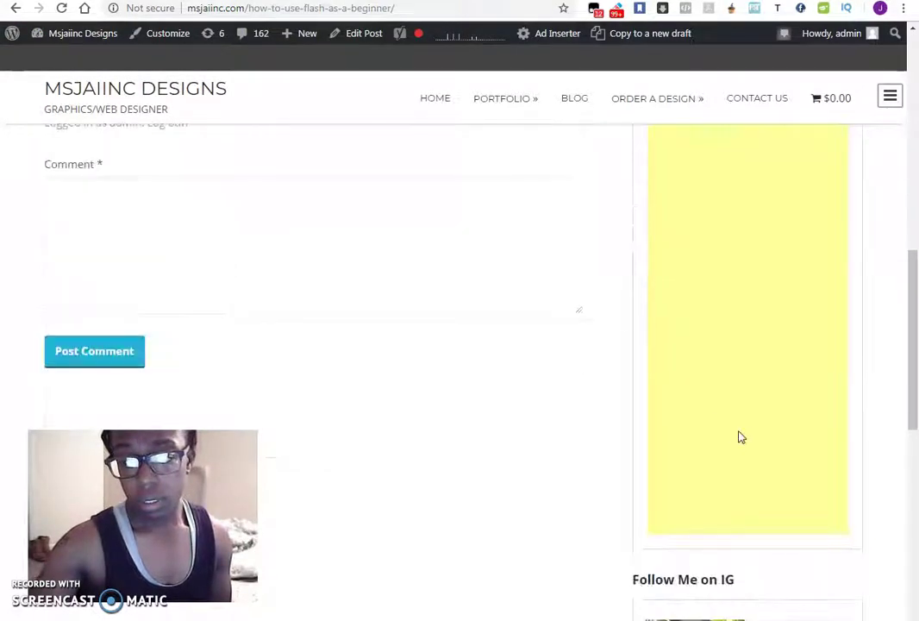
scroll(638, 418, "up", 7)
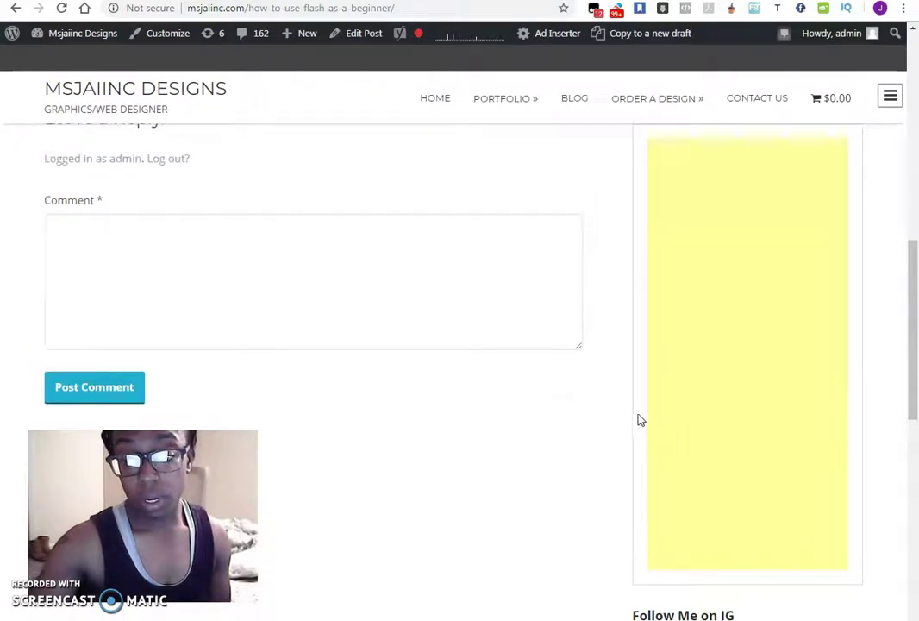
scroll(614, 418, "down", 2)
scroll(611, 377, "down", 2)
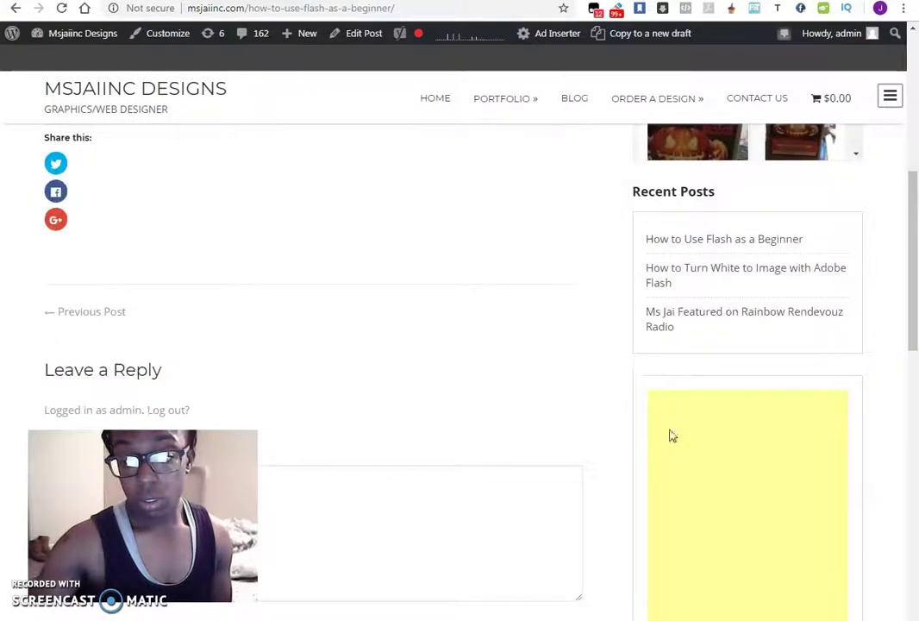
scroll(872, 439, "down", 4)
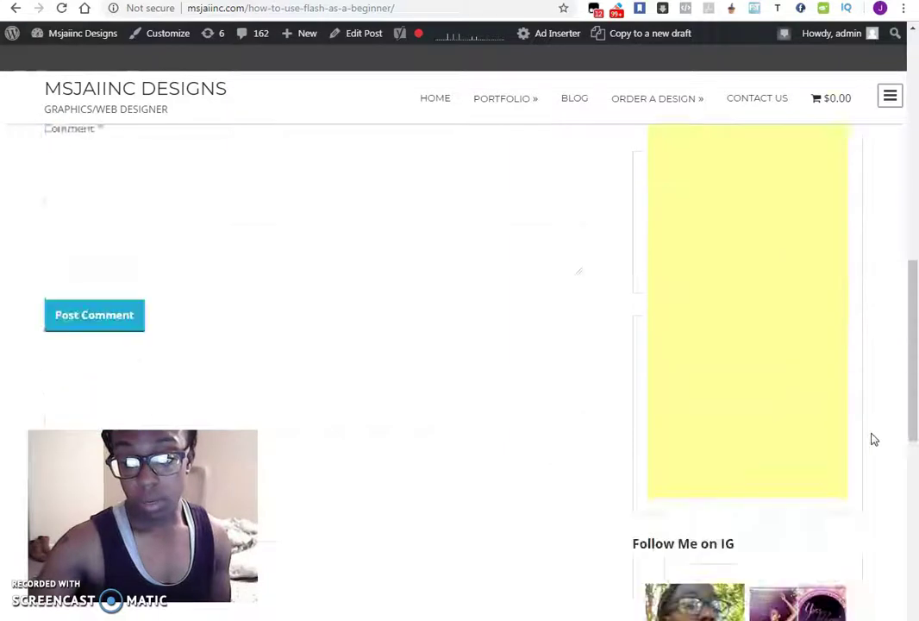
scroll(872, 439, "up", 10)
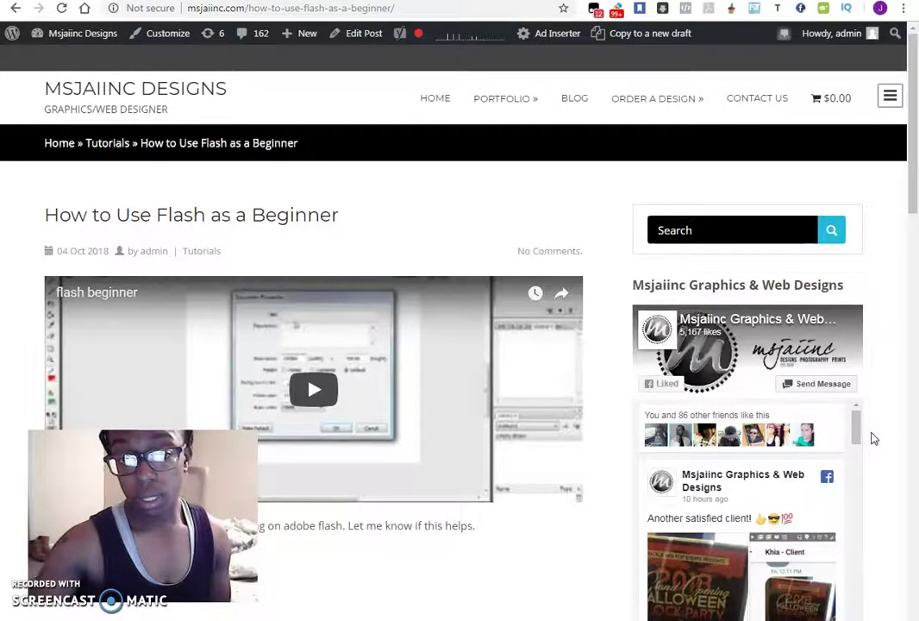